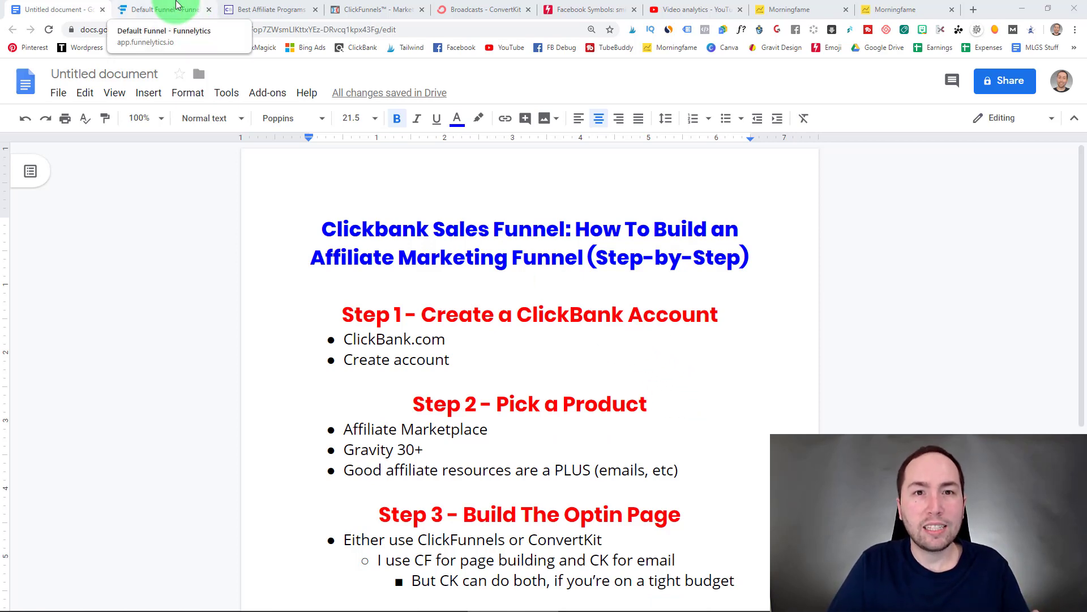
# Switch to Funnelytics, examine the funnel diagram from the opt-in page through the emails to the affiliate offers, and return to the Google Docs outline.
pyautogui.click(177, 7)
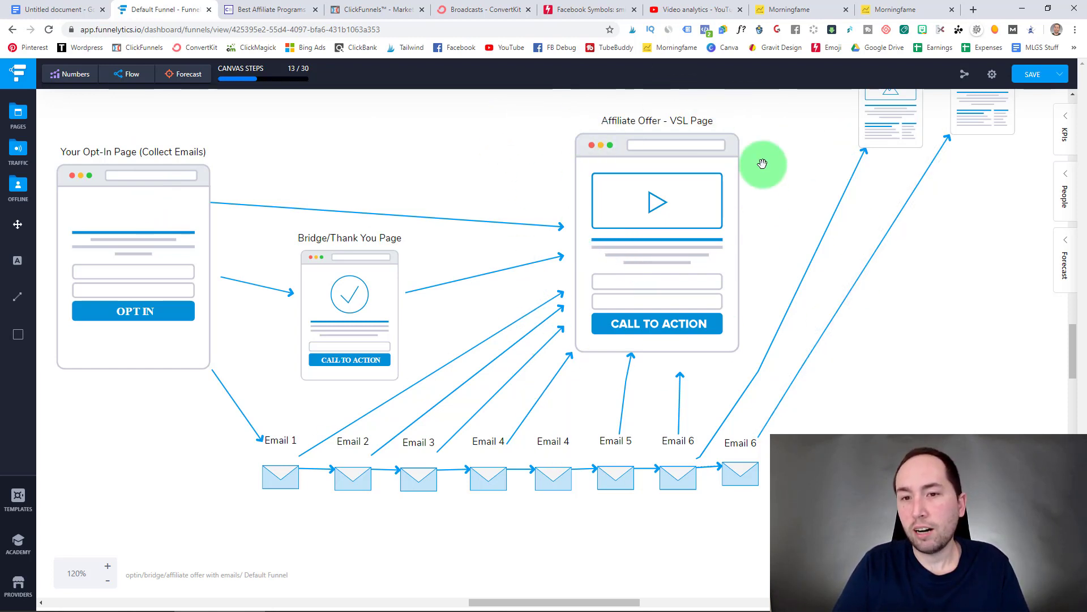
pyautogui.moveTo(563, 322)
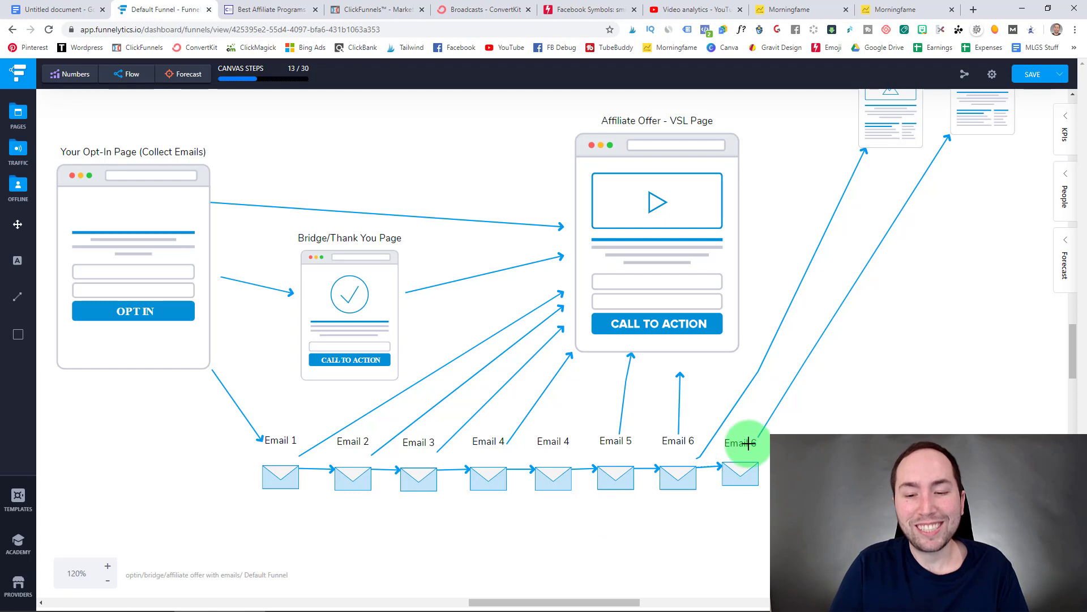
pyautogui.moveTo(555, 603); pyautogui.dragTo(602, 592)
pyautogui.scroll(1, 627, 453)
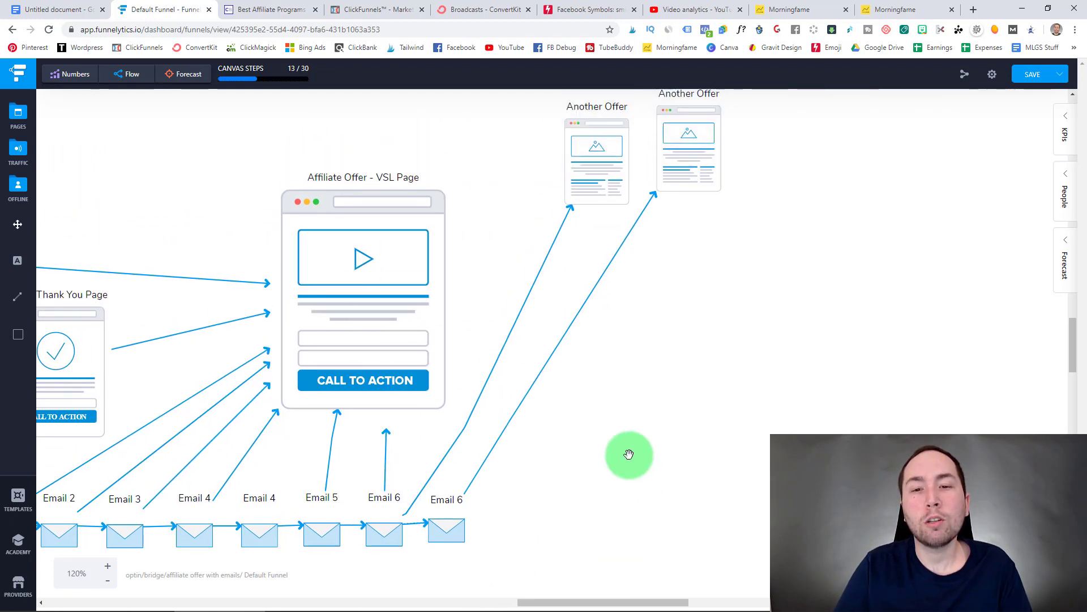
pyautogui.scroll(1, 627, 454)
pyautogui.scroll(1, 406, 556)
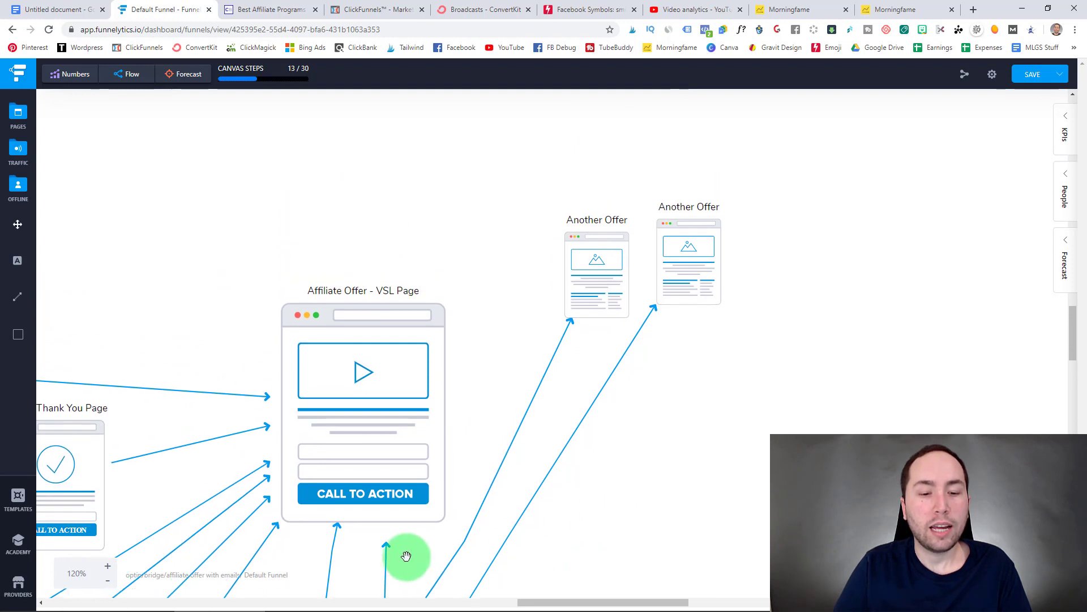
pyautogui.scroll(-1, 407, 556)
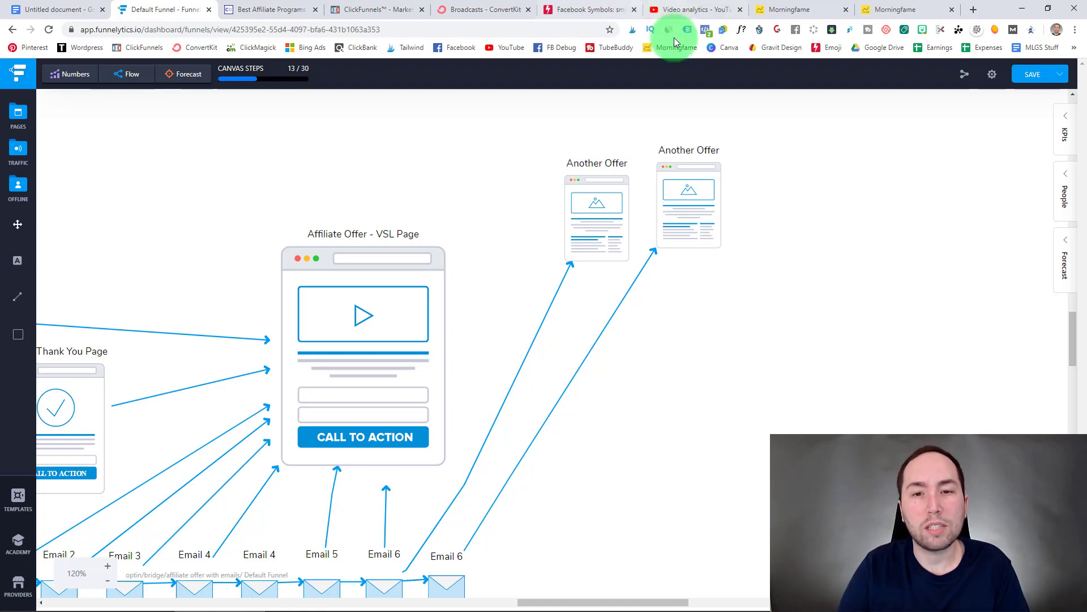
pyautogui.moveTo(425, 97)
pyautogui.mouseDown()
pyautogui.moveTo(578, 141)
pyautogui.moveTo(435, 101)
pyautogui.mouseUp()
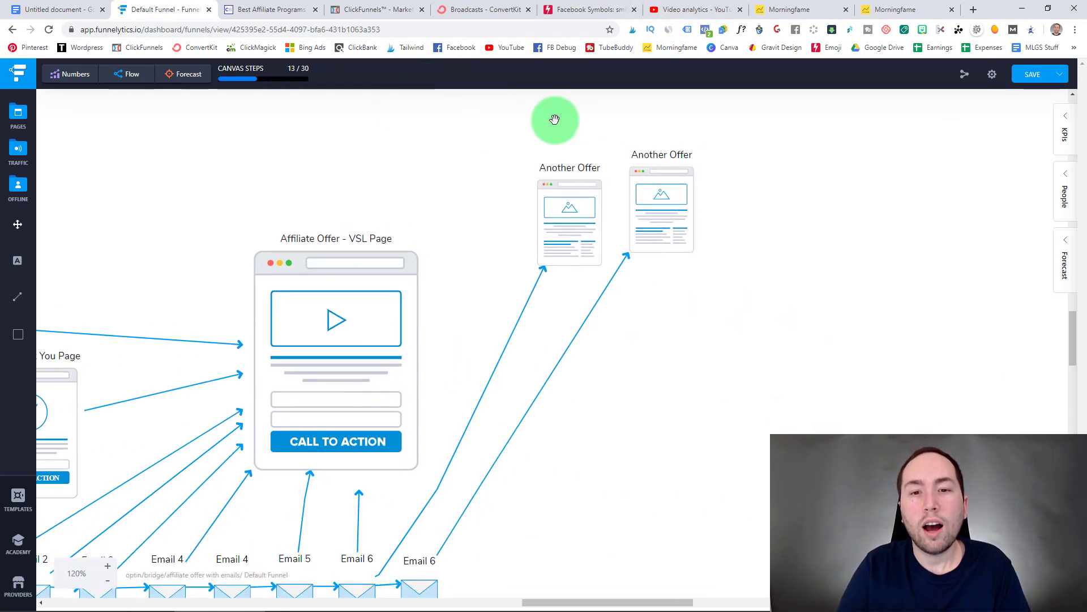
pyautogui.moveTo(474, 204); pyautogui.dragTo(506, 107)
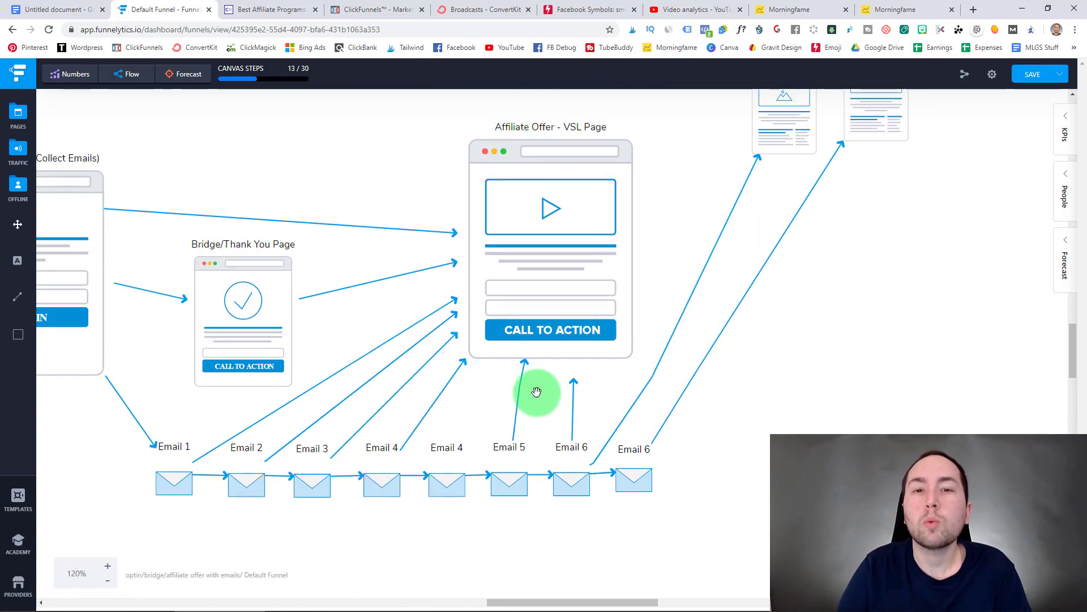
pyautogui.moveTo(399, 192); pyautogui.dragTo(503, 220)
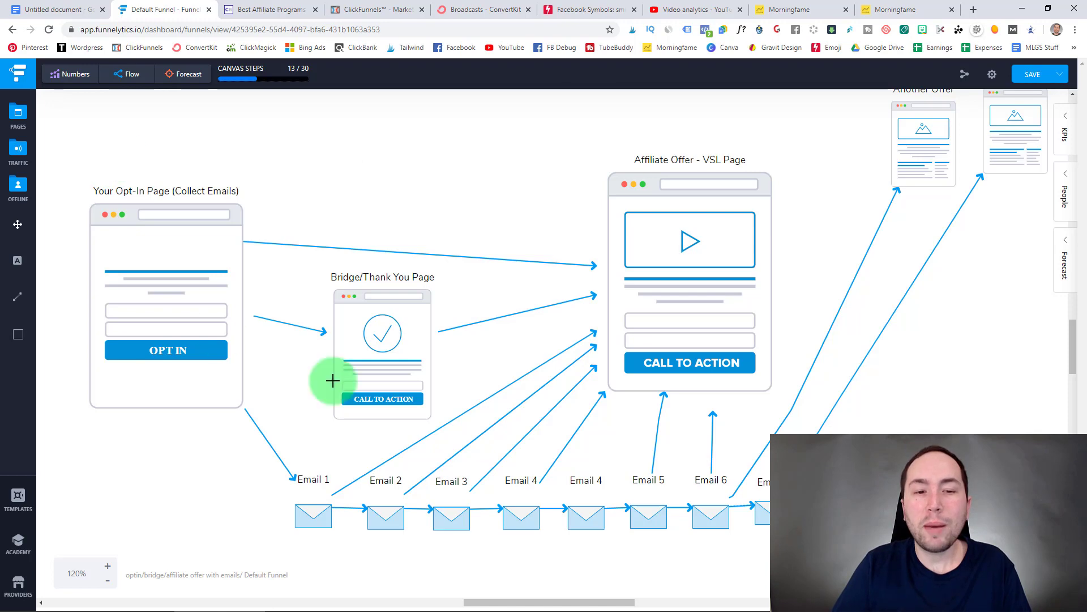
pyautogui.moveTo(585, 158); pyautogui.dragTo(449, 121)
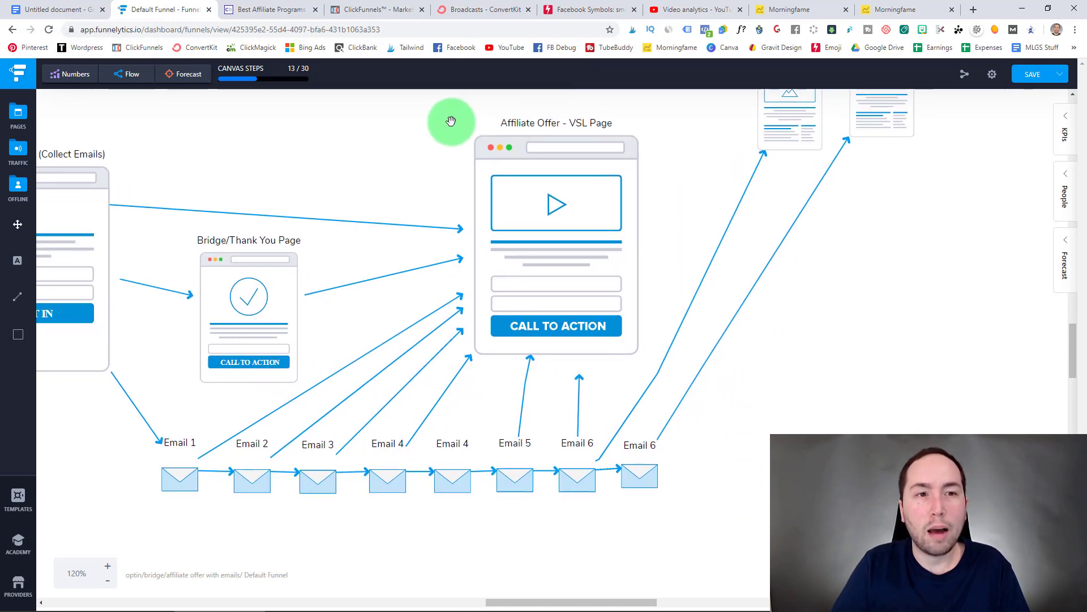
pyautogui.click(59, 5)
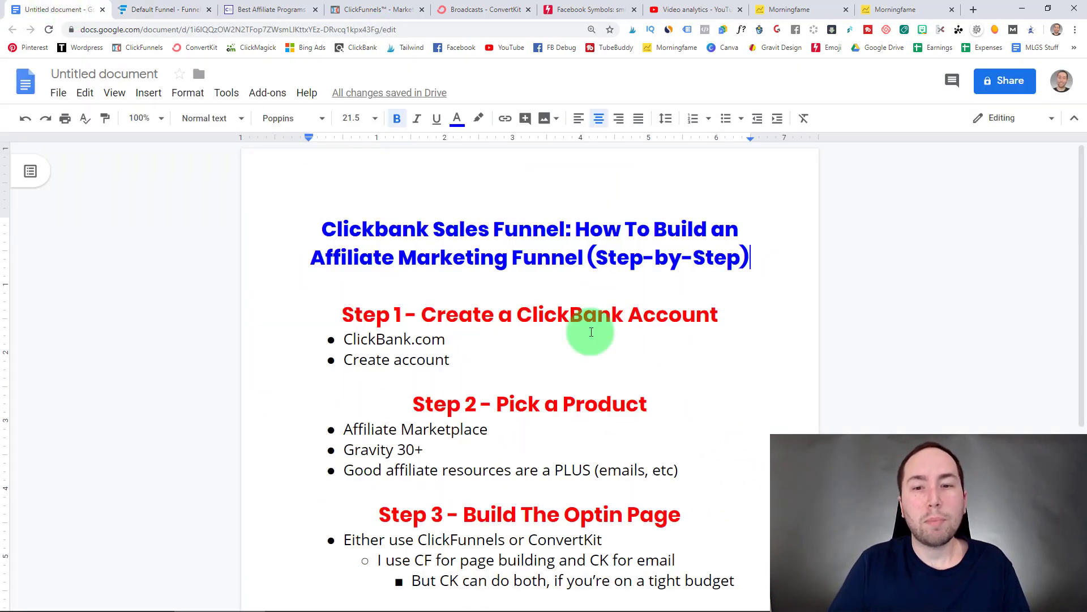
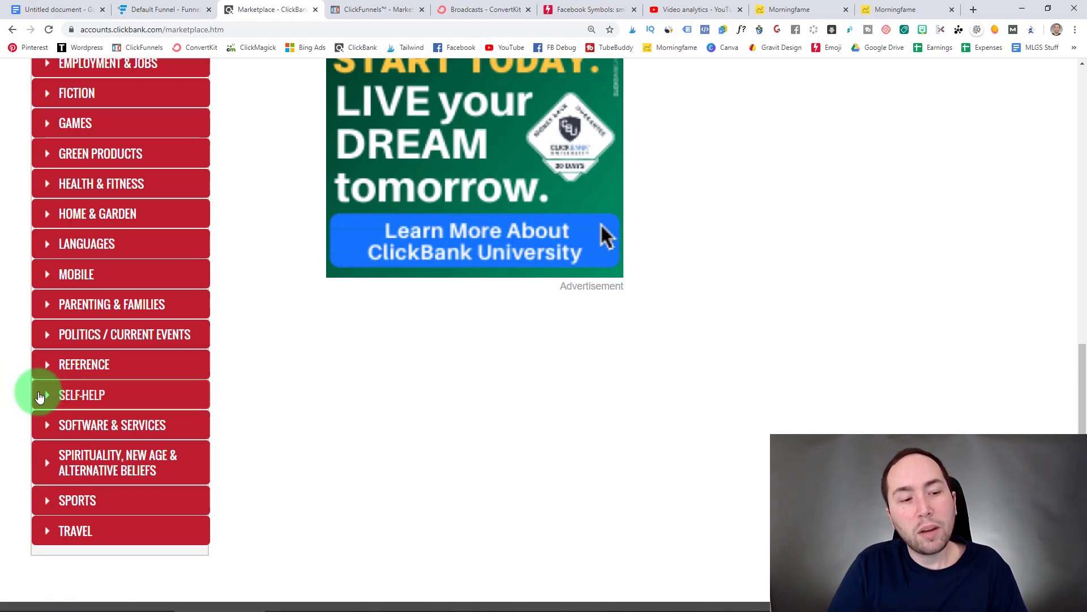
# Expand the Self-Help category in the ClickBank marketplace and open the product results for the whole category.
pyautogui.click(41, 395)
pyautogui.scroll(-3, 34, 369)
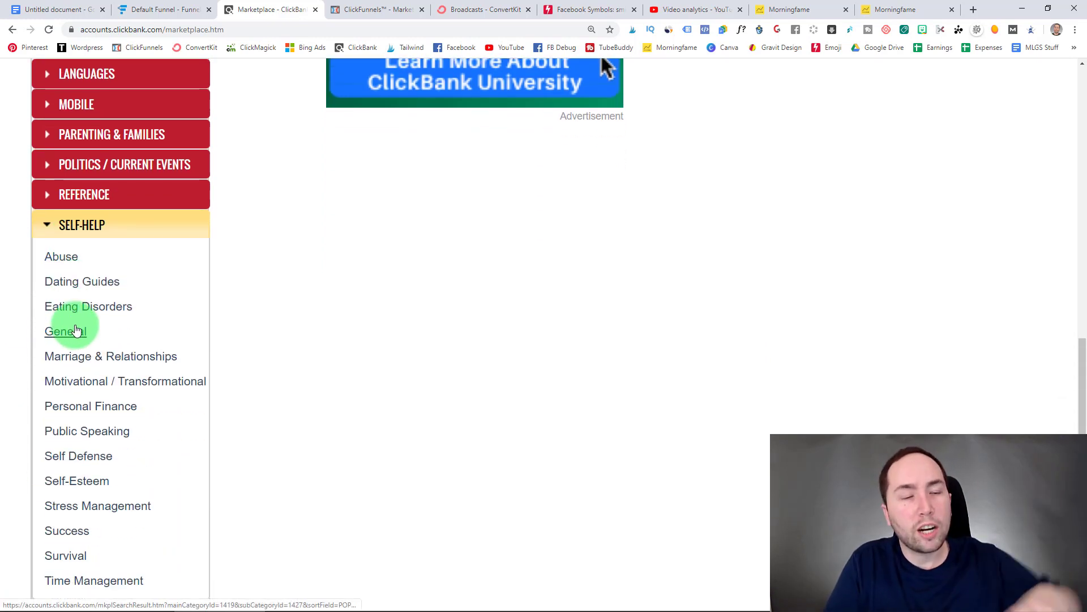
pyautogui.click(111, 230)
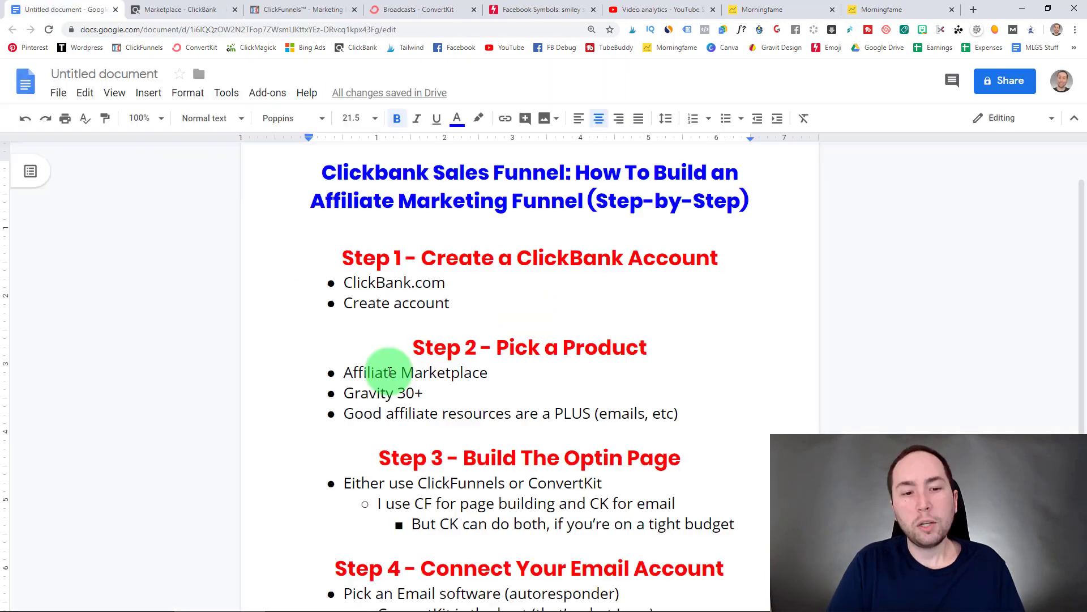
# Review the Gravity 30+ and good affiliate resources criteria under "Step 2 - Pick a Product" in the outline.
pyautogui.moveTo(337, 393); pyautogui.dragTo(428, 390)
pyautogui.click(427, 390)
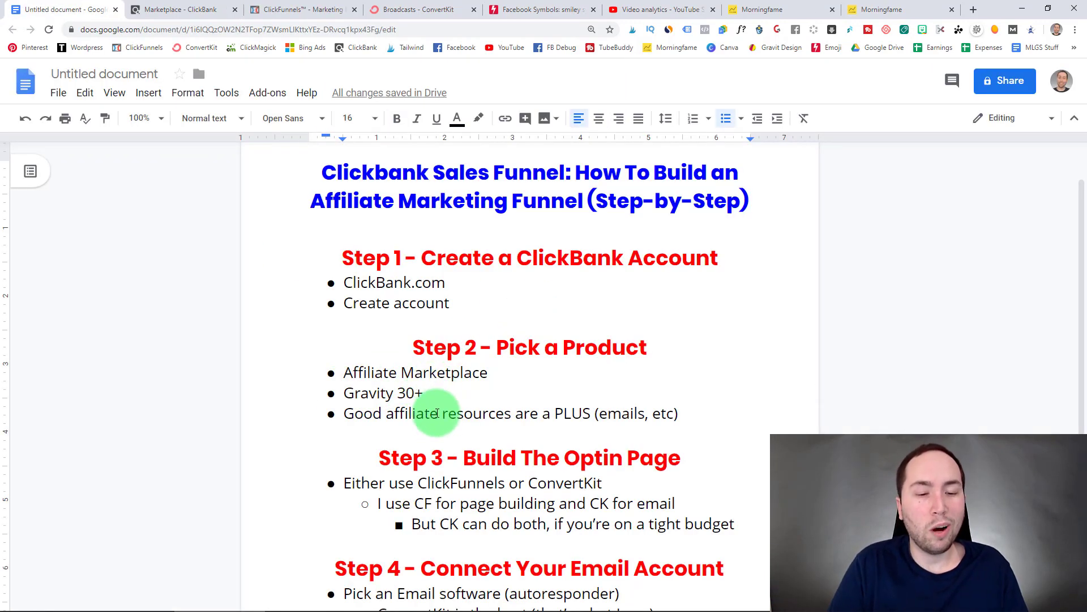
pyautogui.moveTo(348, 413); pyautogui.dragTo(600, 413)
pyautogui.click(683, 413)
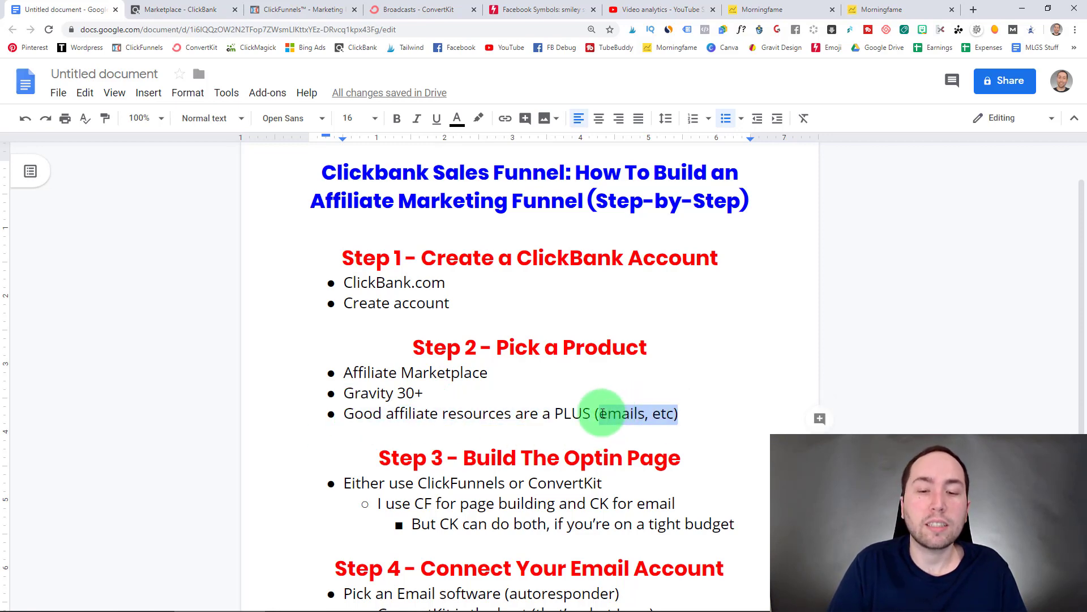
# Switch to the ClickBank marketplace and sort the Self-Help results by Gravity.
pyautogui.click(165, 7)
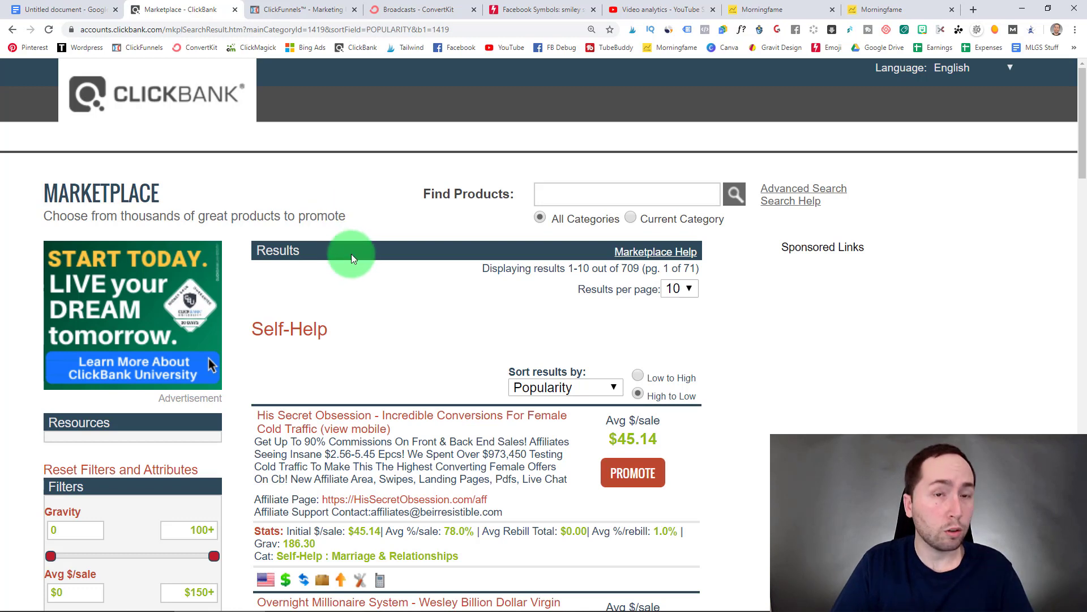
pyautogui.scroll(-1, 505, 297)
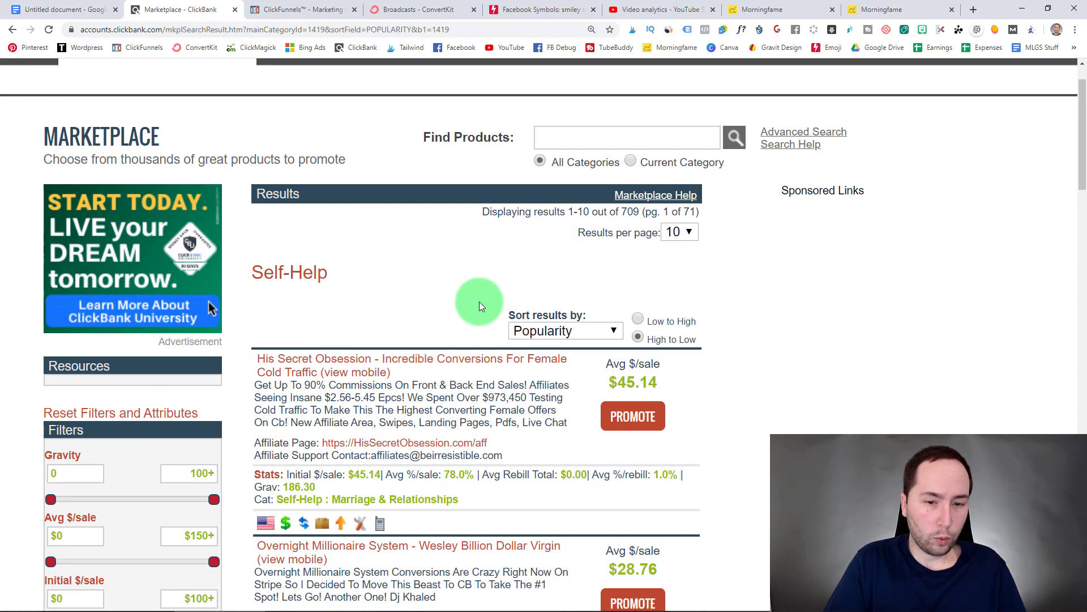
pyautogui.moveTo(505, 312); pyautogui.dragTo(556, 307)
pyautogui.click(587, 307)
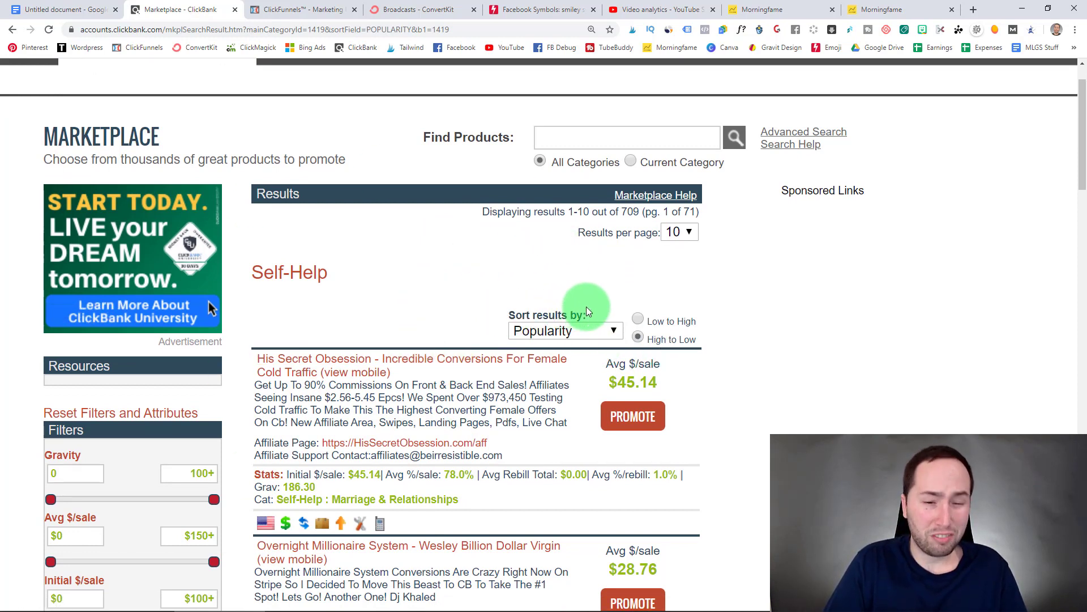
pyautogui.tripleClick(586, 311)
pyautogui.click(589, 321)
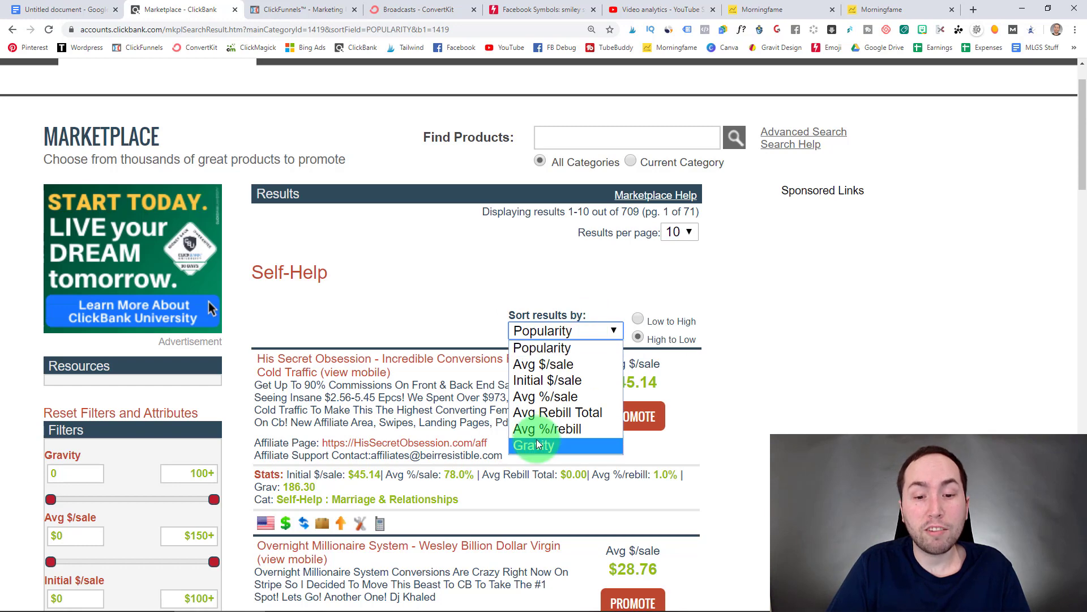
pyautogui.click(538, 442)
pyautogui.scroll(-2, 755, 324)
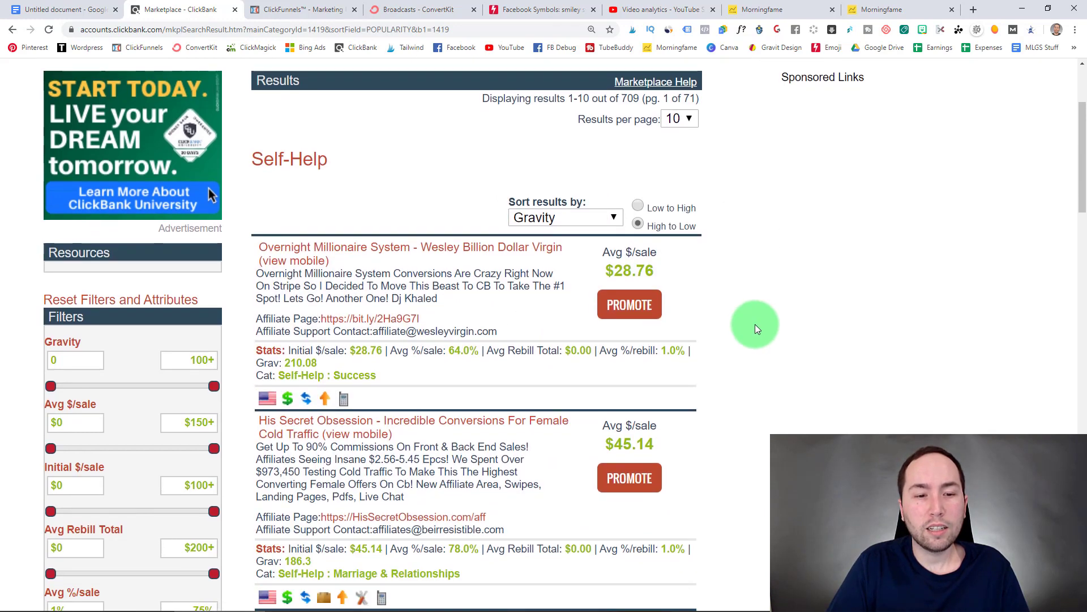
# Check the gravity of the Overnight Millionaire System offer and open its affiliate page in a new browser tab.
pyautogui.moveTo(328, 366); pyautogui.dragTo(285, 366)
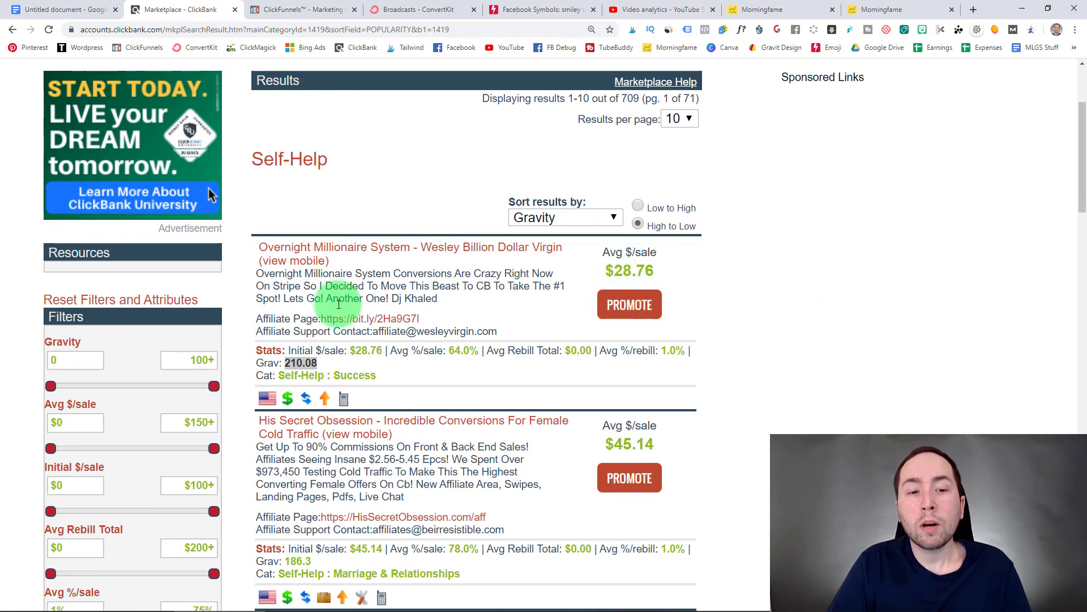
pyautogui.rightClick(350, 322)
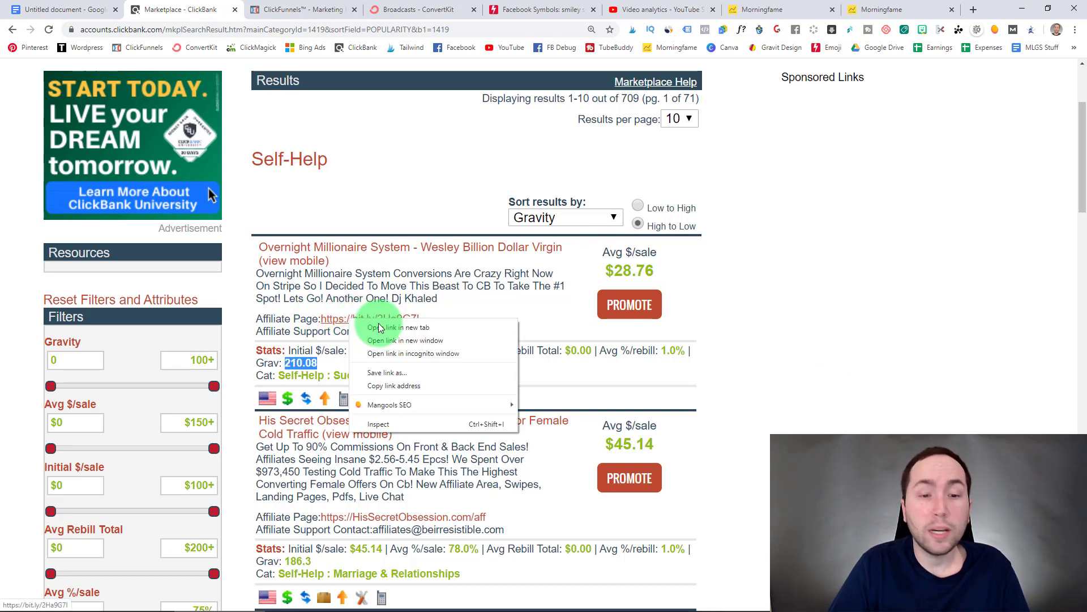
pyautogui.click(377, 328)
pyautogui.click(259, 17)
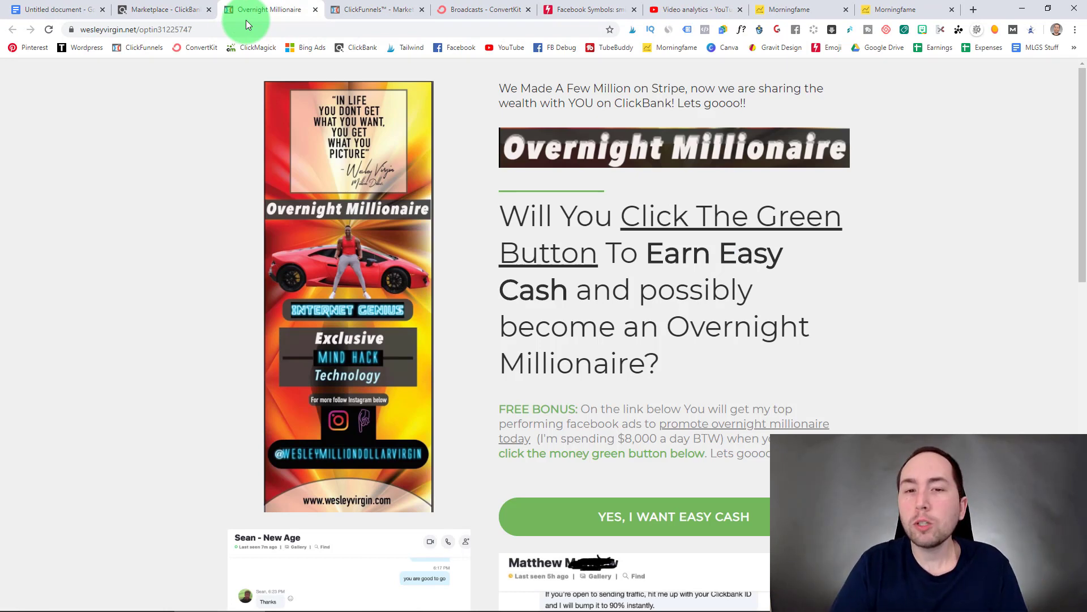
# Look through the Overnight Millionaire affiliate page and submit its sign-up form with the ClickBank ID and email address.
pyautogui.scroll(-8, 196, 110)
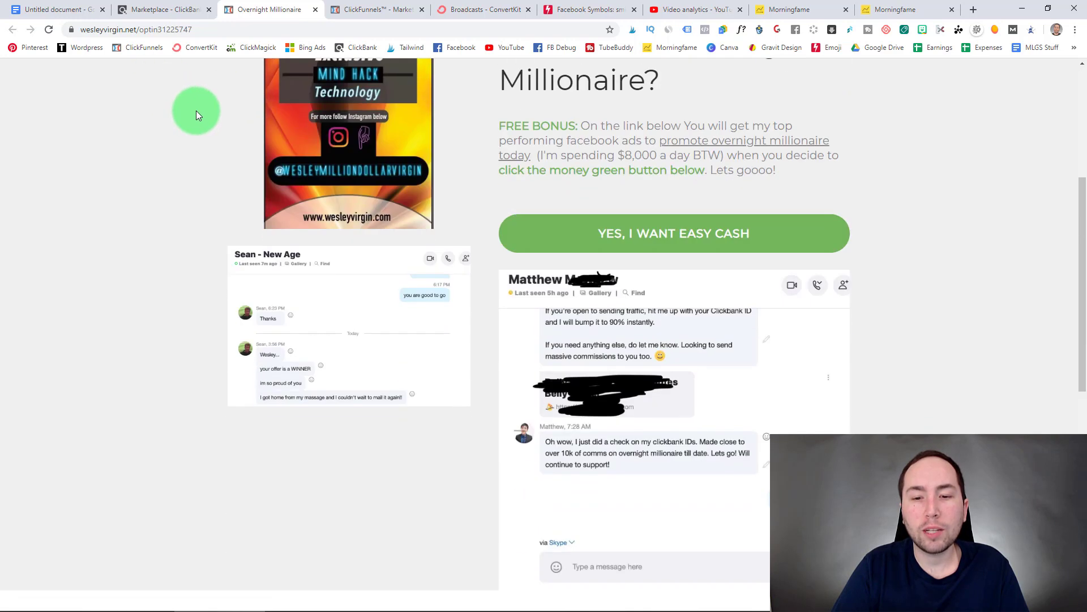
pyautogui.scroll(-5, 196, 115)
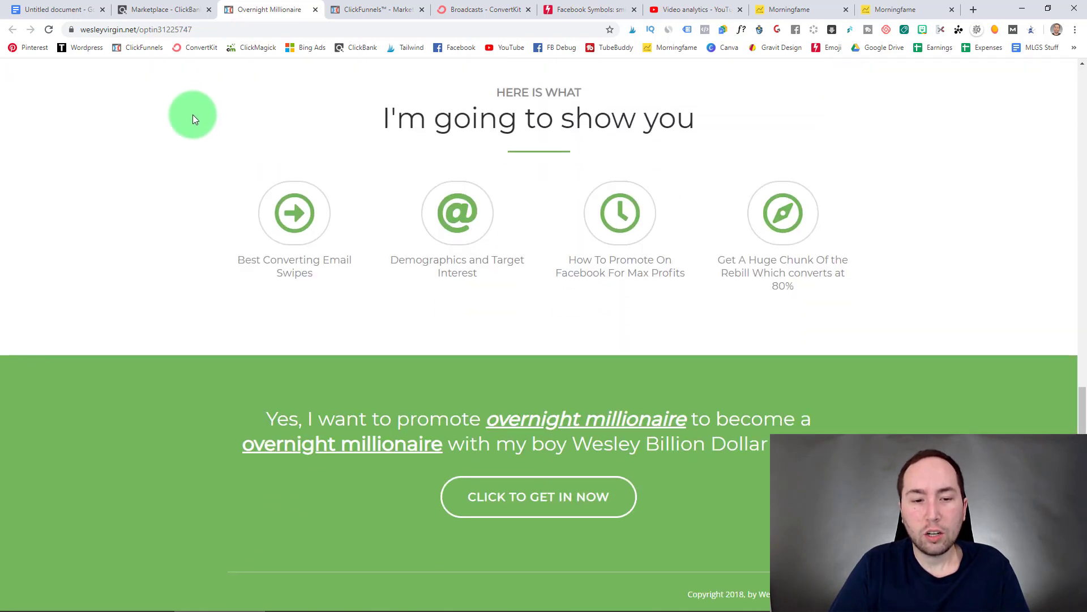
pyautogui.click(563, 511)
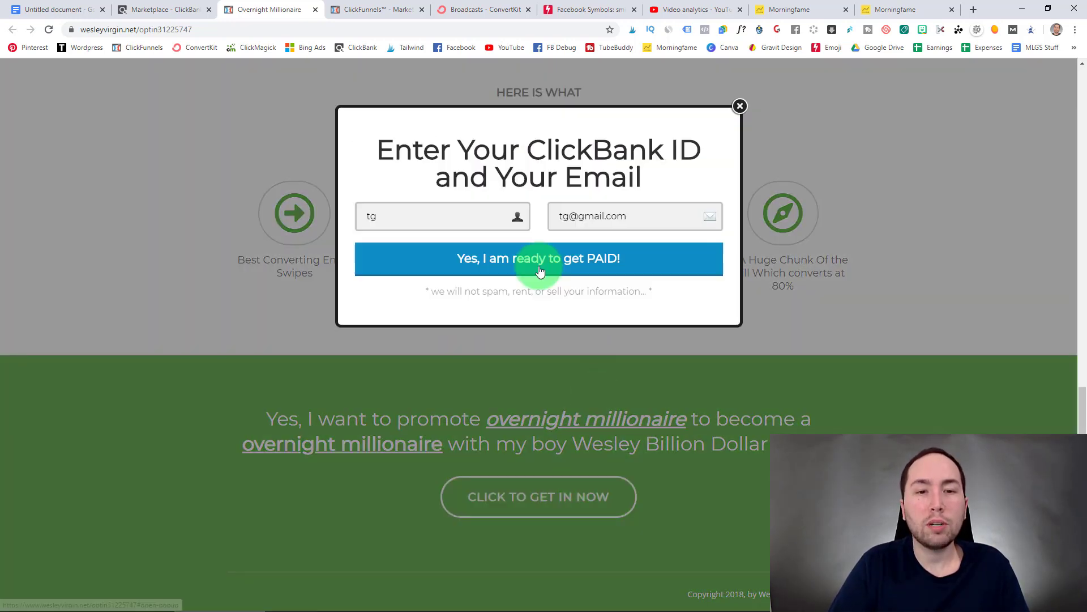
pyautogui.click(463, 268)
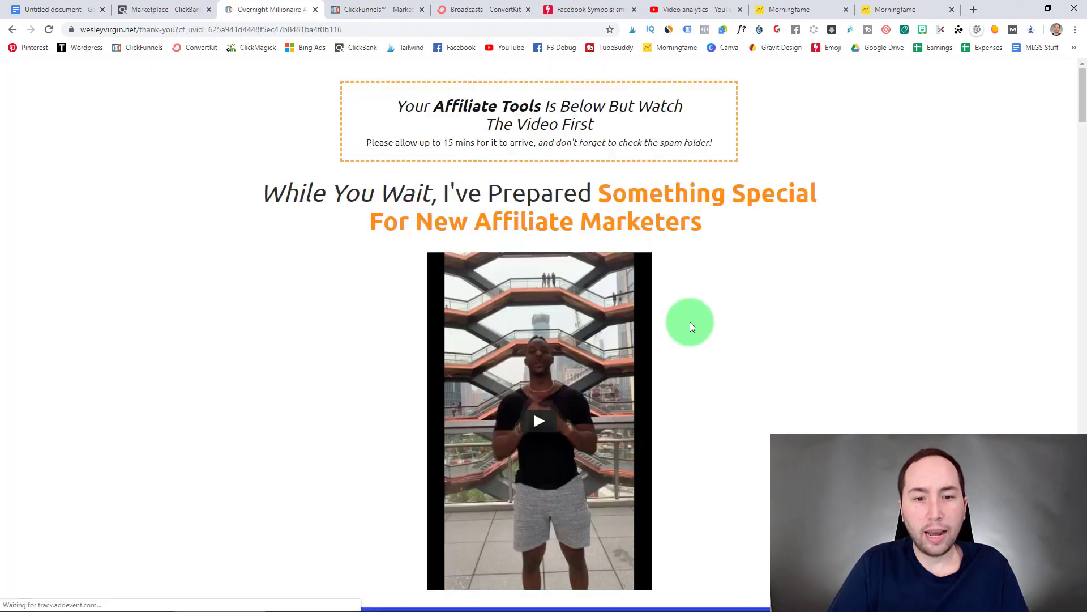
# Review the new and older email swipes and the Facebook ad videos offered on the affiliate tools page.
pyautogui.click(566, 445)
pyautogui.scroll(-9, 73, 238)
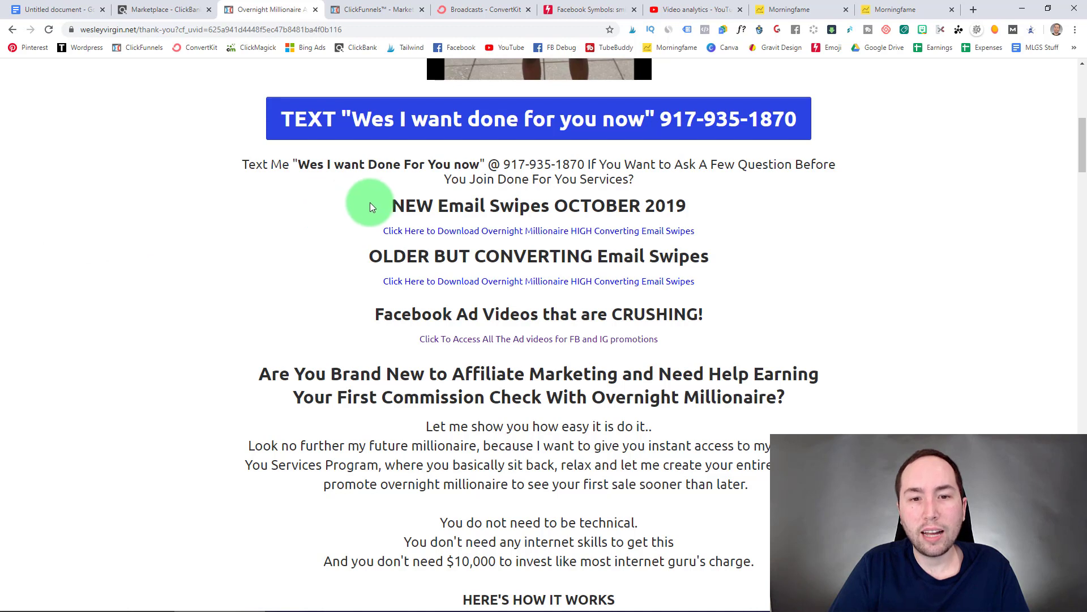
pyautogui.moveTo(391, 211); pyautogui.dragTo(732, 204)
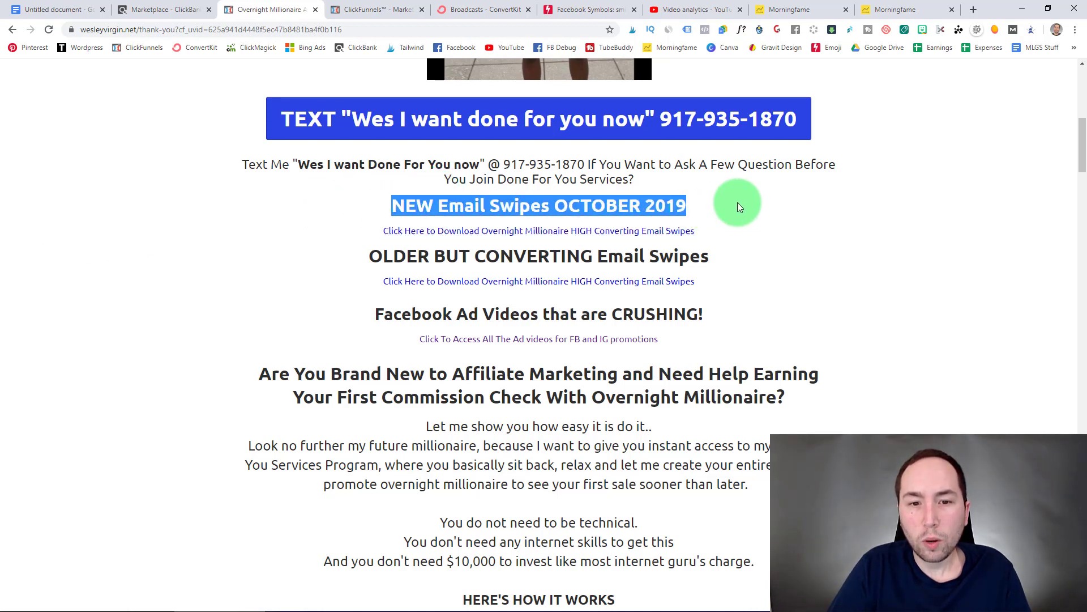
pyautogui.moveTo(369, 258); pyautogui.dragTo(748, 252)
pyautogui.click(759, 258)
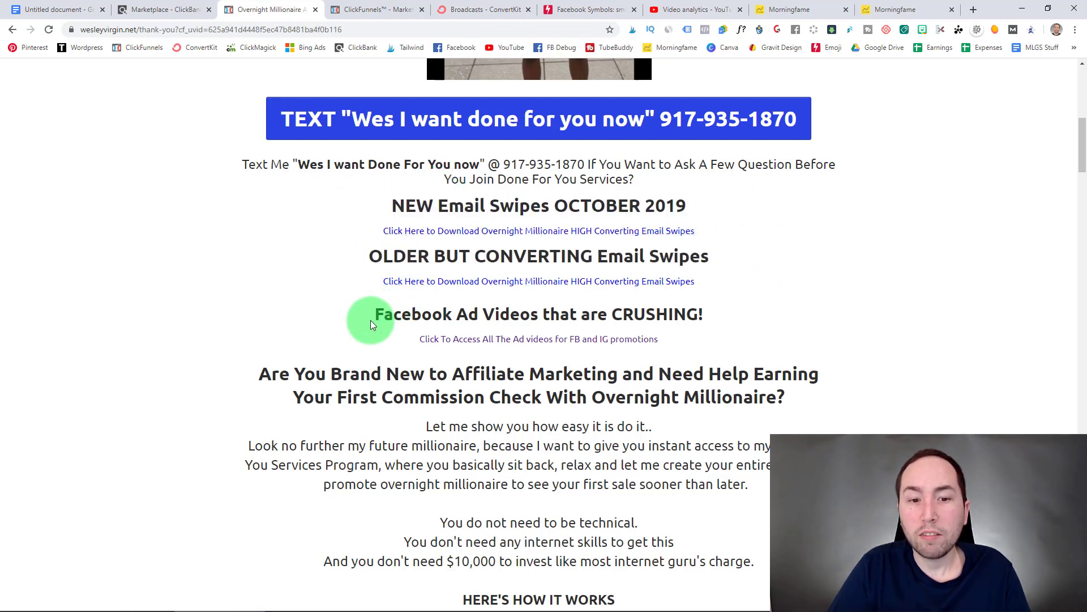
pyautogui.moveTo(370, 315); pyautogui.dragTo(333, 310)
pyautogui.click(763, 312)
pyautogui.click(333, 310)
# Skim the done-for-you service details and sales testimonials on the rest of the page, then return to its beginning.
pyautogui.scroll(-7, 332, 310)
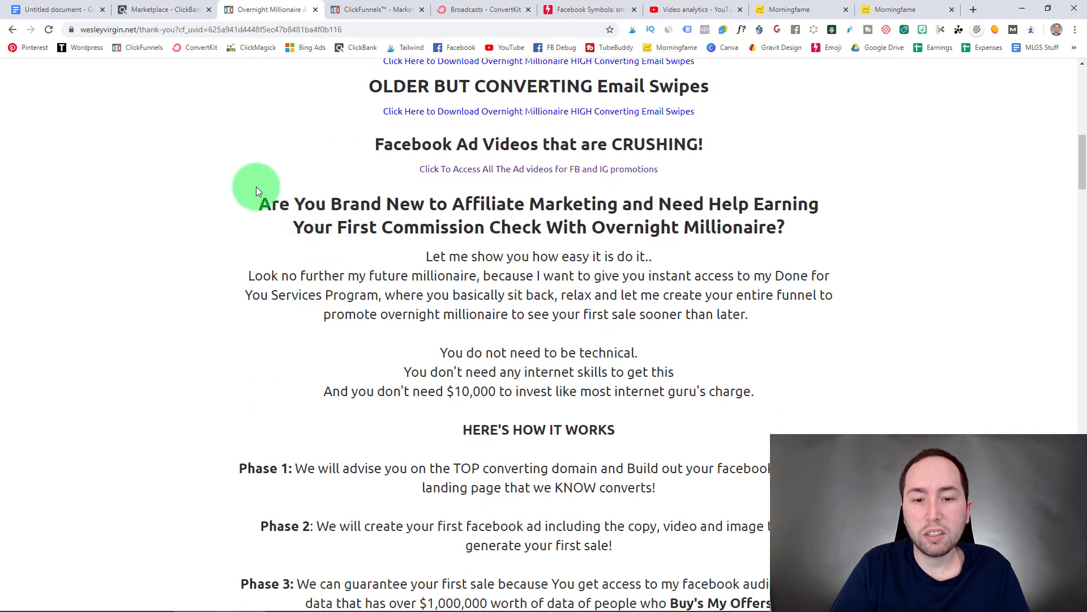
pyautogui.scroll(-18, 669, 242)
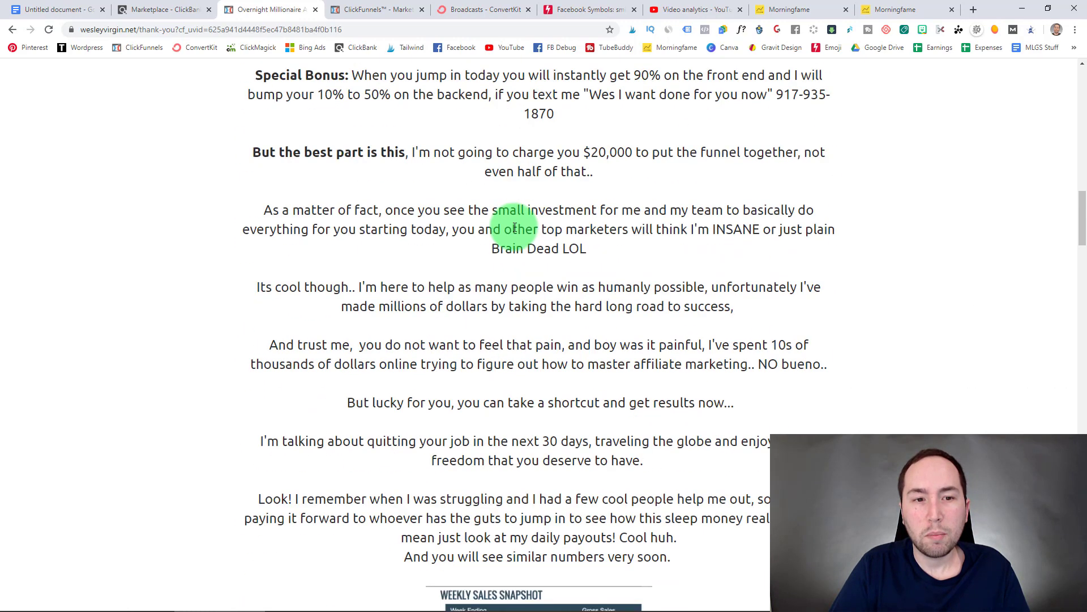
pyautogui.scroll(-12, 514, 226)
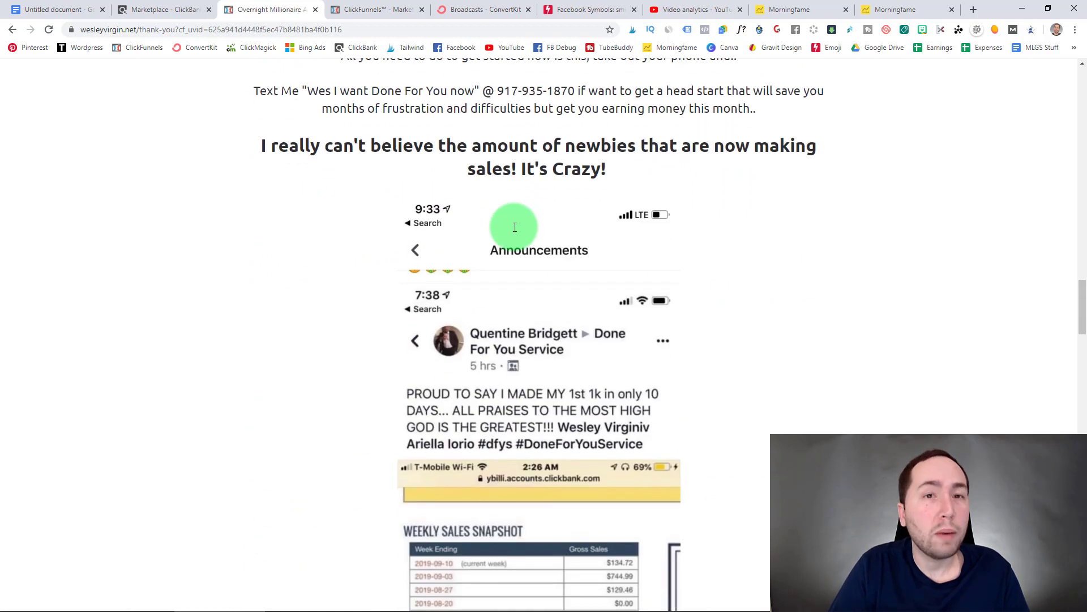
pyautogui.scroll(-20, 386, 253)
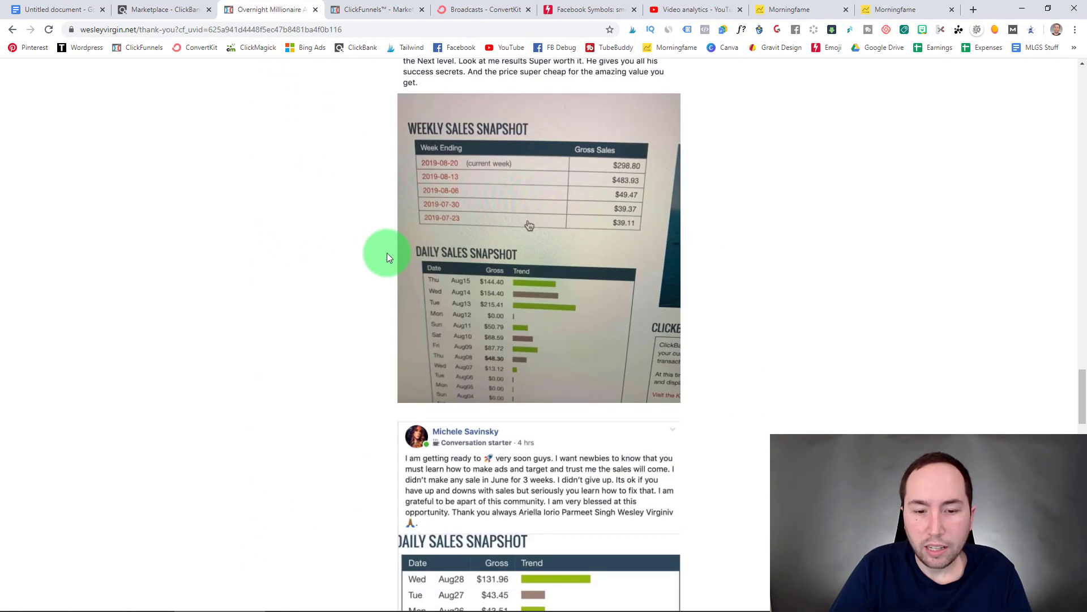
pyautogui.press('Home')
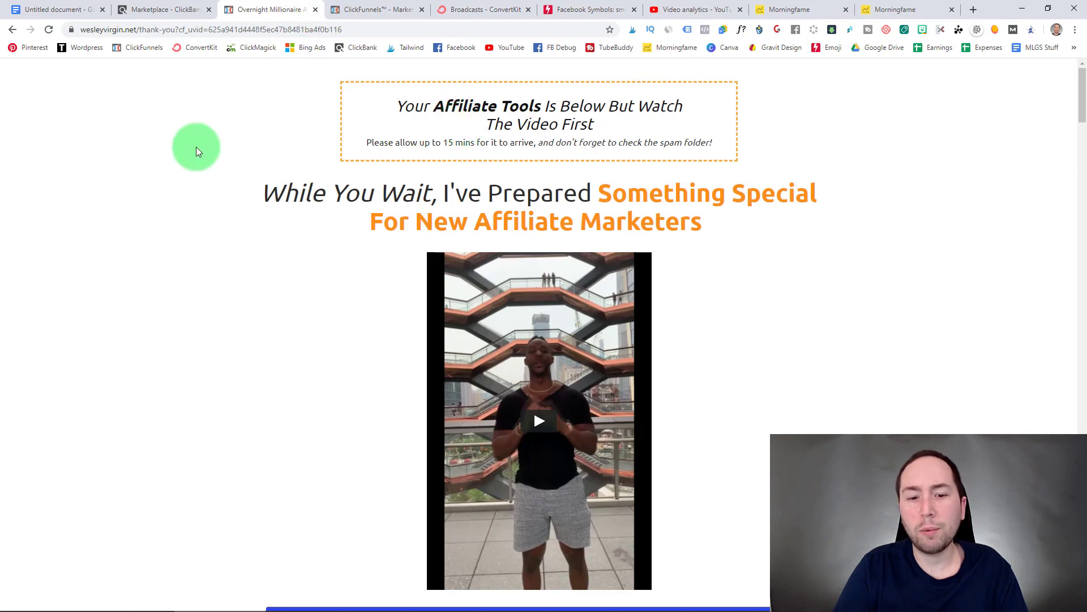
# Review the October 2019 email swipes section on the affiliate tools page, then return to the ClickBank marketplace results.
pyautogui.scroll(-7, 196, 148)
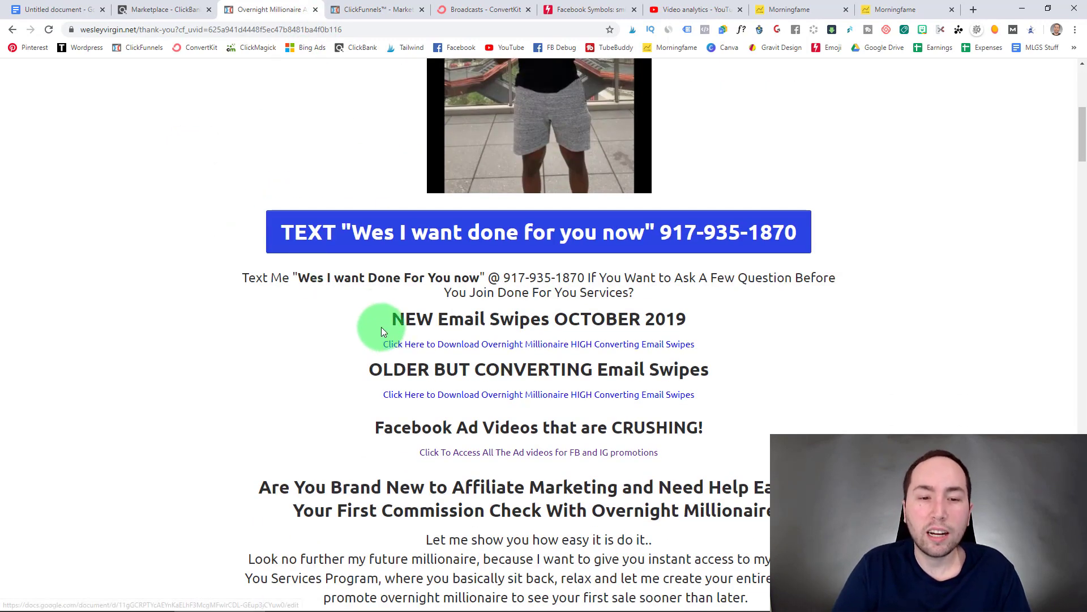
pyautogui.moveTo(382, 327); pyautogui.dragTo(712, 315)
pyautogui.click(712, 315)
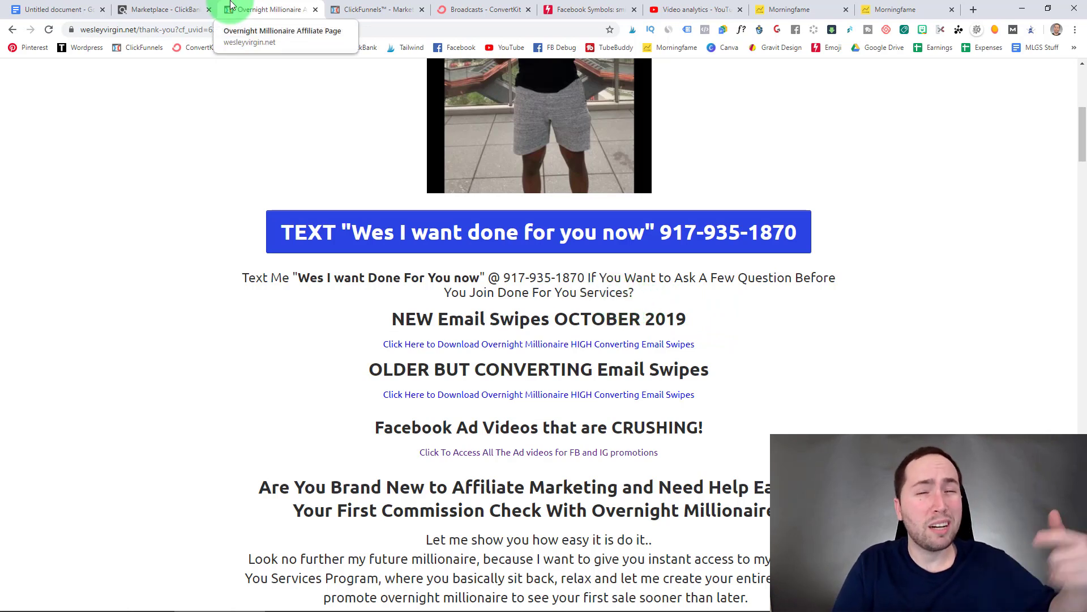
pyautogui.click(113, 6)
pyautogui.click(512, 175)
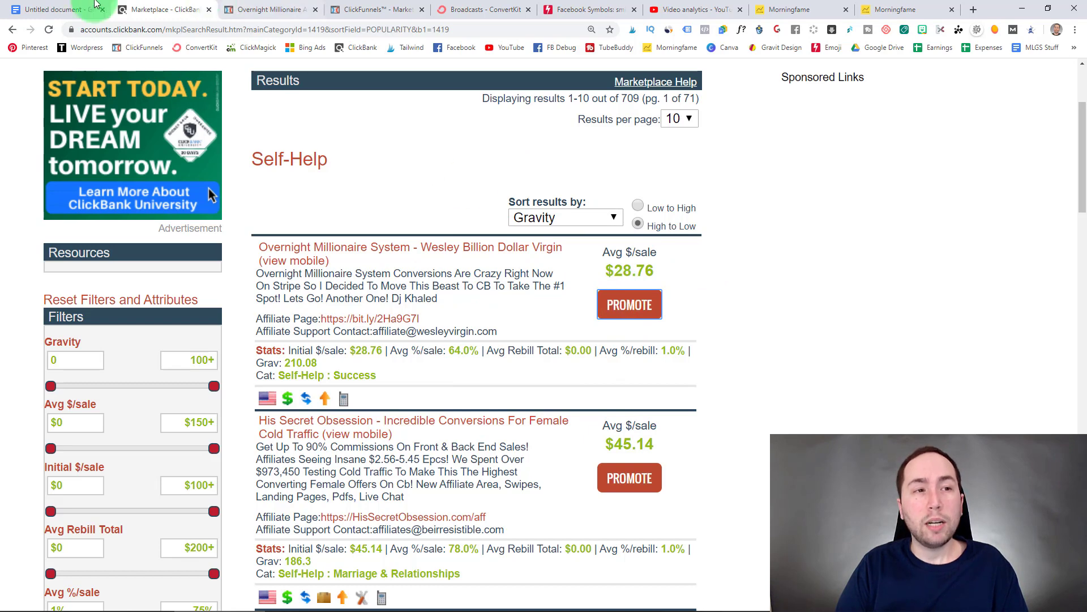
# Switch to the funnel plan document and read Step 3 on building the optin page with ClickFunnels or ConvertKit.
pyautogui.click(57, 9)
pyautogui.scroll(-2, 381, 319)
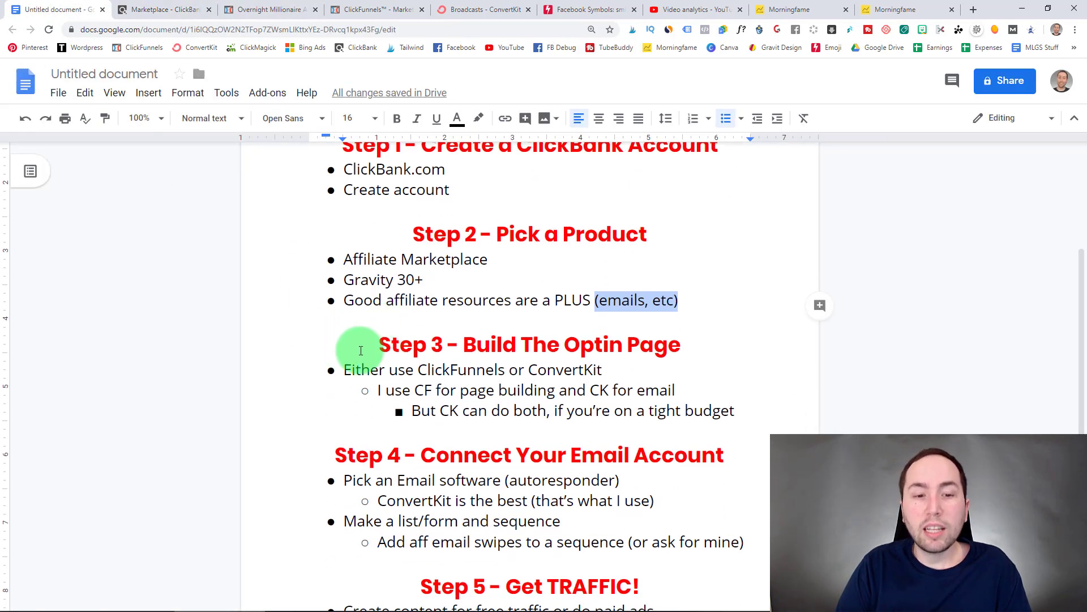
pyautogui.moveTo(359, 354); pyautogui.dragTo(760, 417)
pyautogui.click(760, 418)
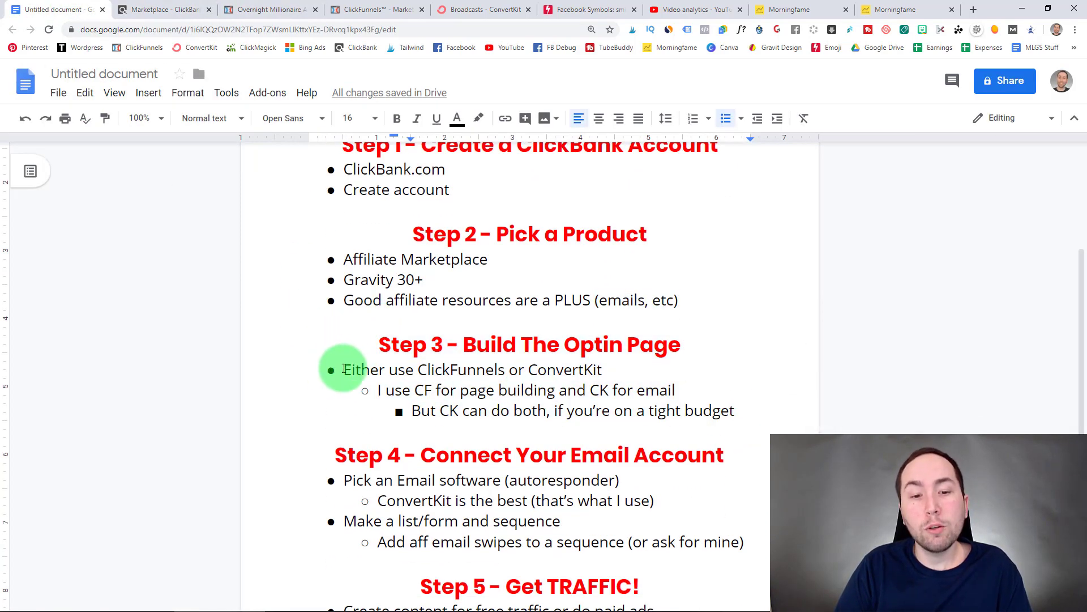
pyautogui.moveTo(340, 369); pyautogui.dragTo(607, 369)
pyautogui.click(504, 366)
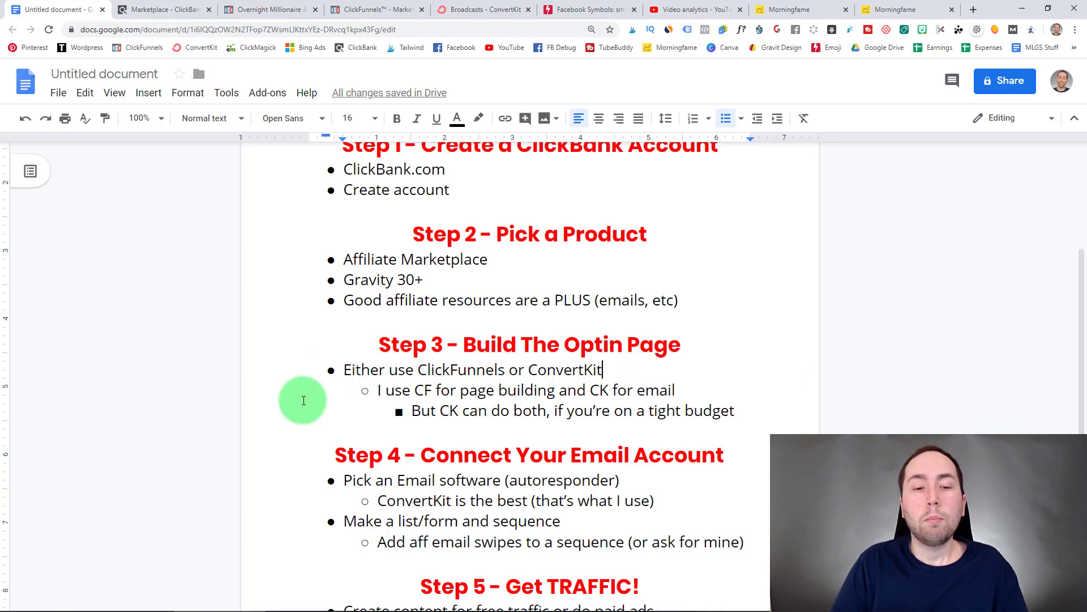
# Go through the Step 3 sub-notes on using ClickFunnels for pages, ConvertKit for email, and ConvertKit for both on a tight budget.
pyautogui.moveTo(299, 396); pyautogui.dragTo(461, 393)
pyautogui.click(458, 391)
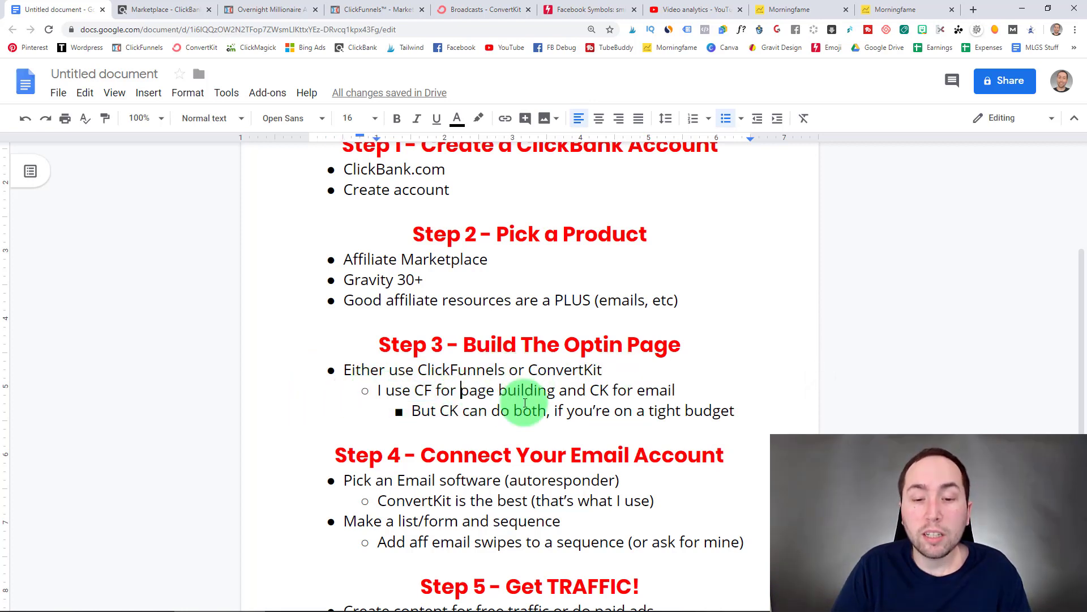
pyautogui.moveTo(587, 391); pyautogui.dragTo(689, 389)
pyautogui.click(691, 390)
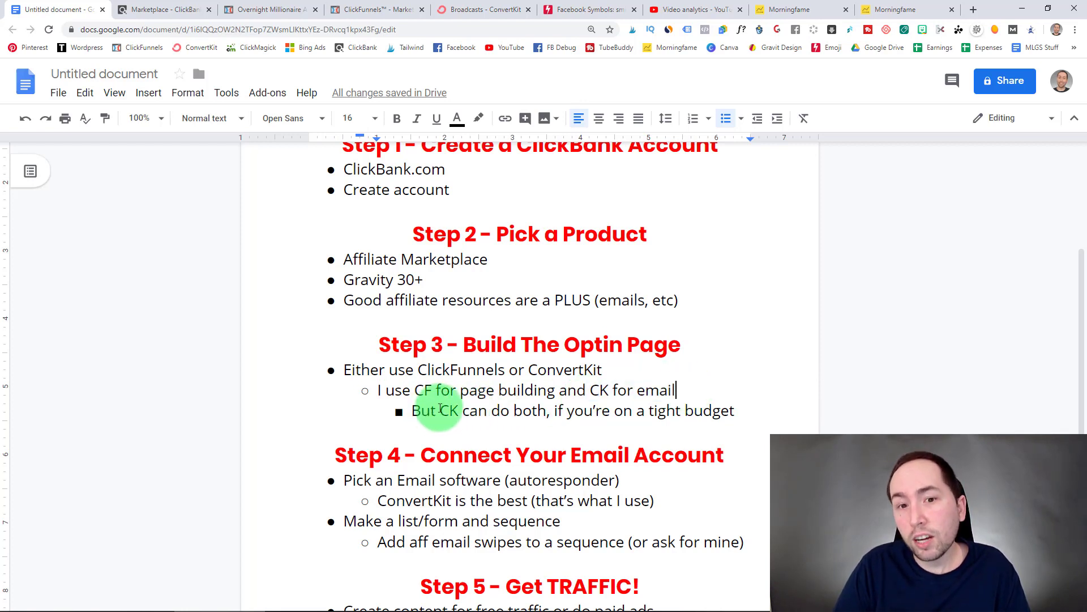
pyautogui.moveTo(442, 408); pyautogui.dragTo(565, 413)
pyautogui.click(569, 418)
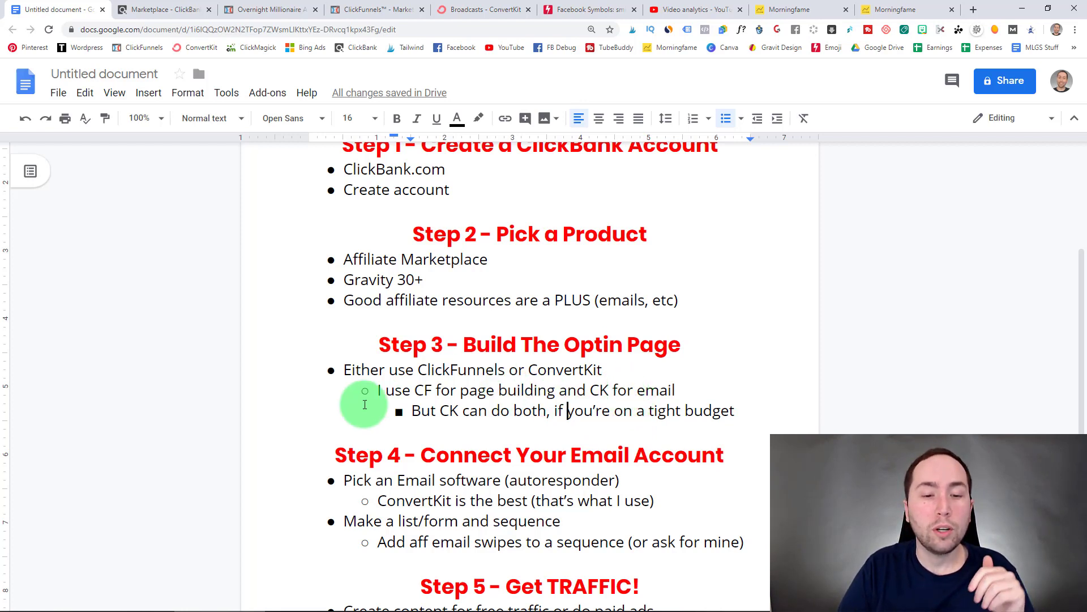
pyautogui.moveTo(414, 370); pyautogui.dragTo(636, 369)
pyautogui.click(633, 370)
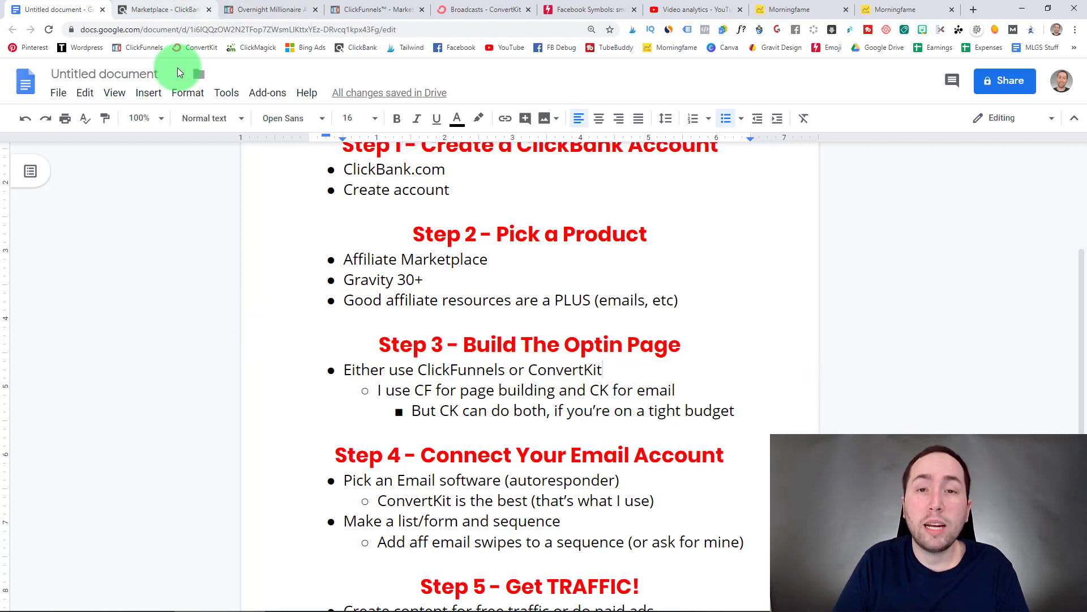
# Switch to ClickFunnels and start a new funnel with the Cookbook Builder Process.
pyautogui.click(253, 5)
pyautogui.scroll(7, 279, 97)
pyautogui.click(371, 8)
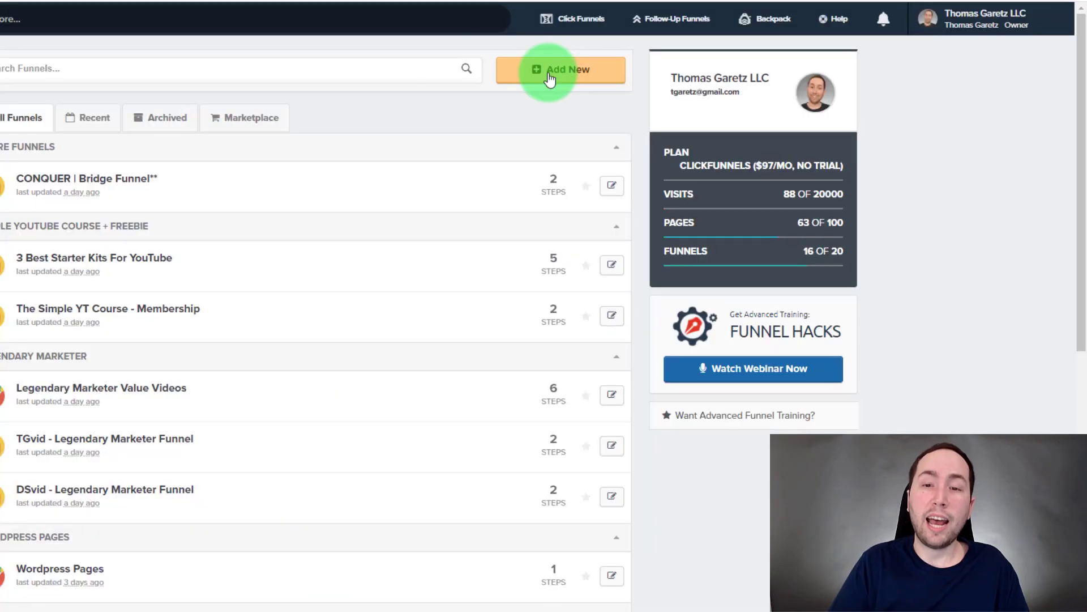
pyautogui.click(649, 114)
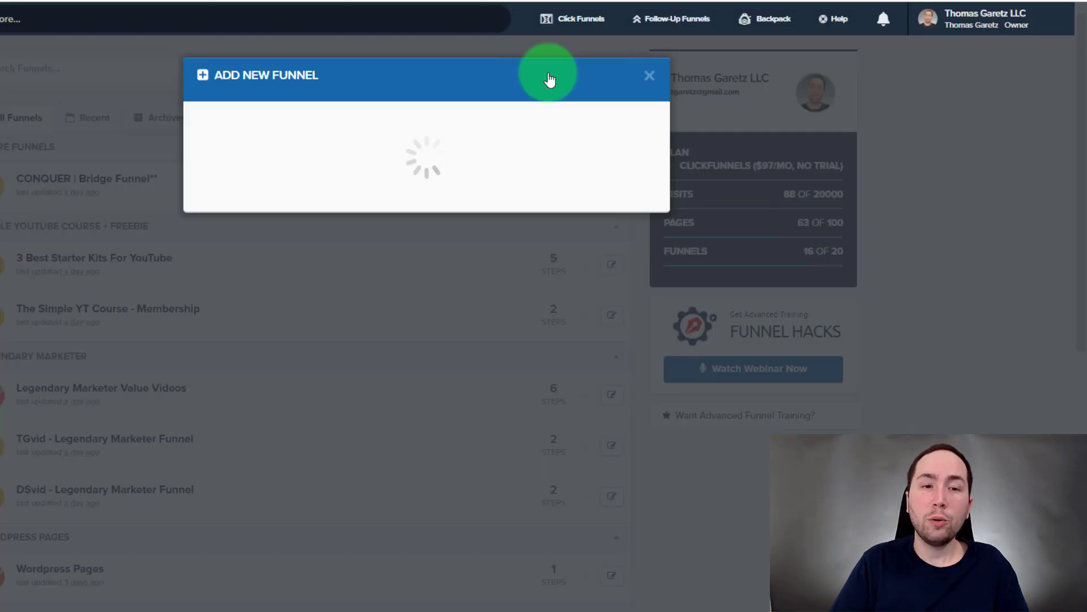
pyautogui.click(259, 438)
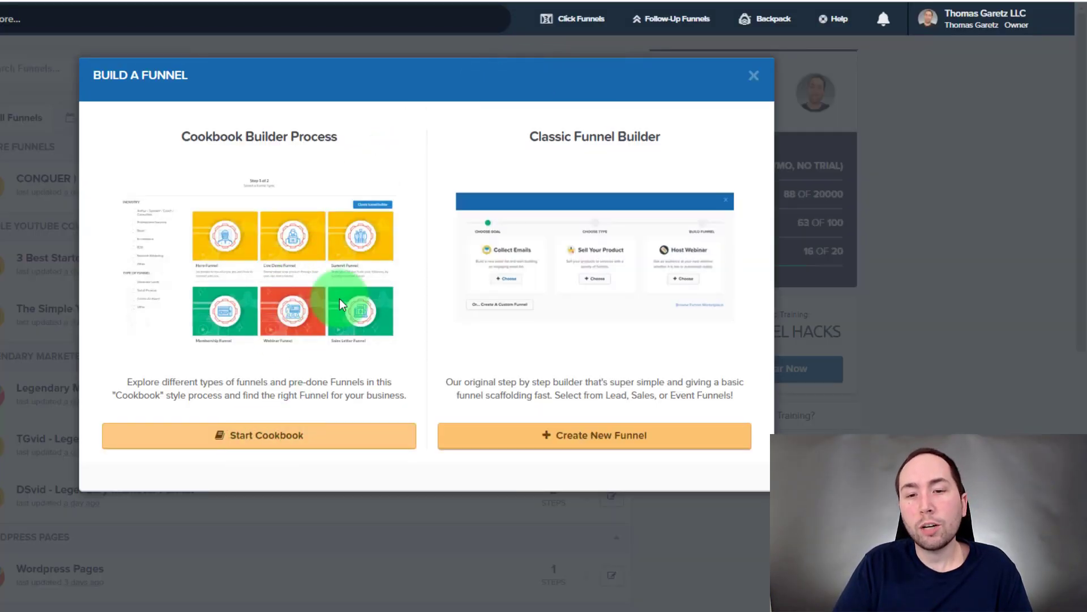
# Browse the cookbook's funnel types and select the Bridge Funnel.
pyautogui.scroll(-6, 253, 274)
pyautogui.scroll(-1, 252, 281)
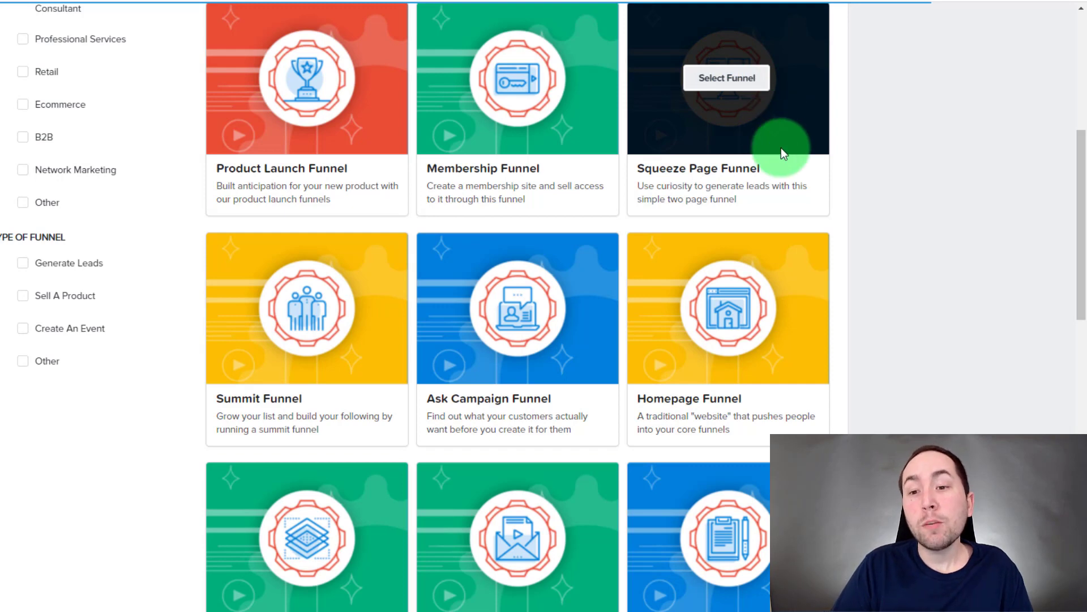
pyautogui.scroll(-3, 884, 158)
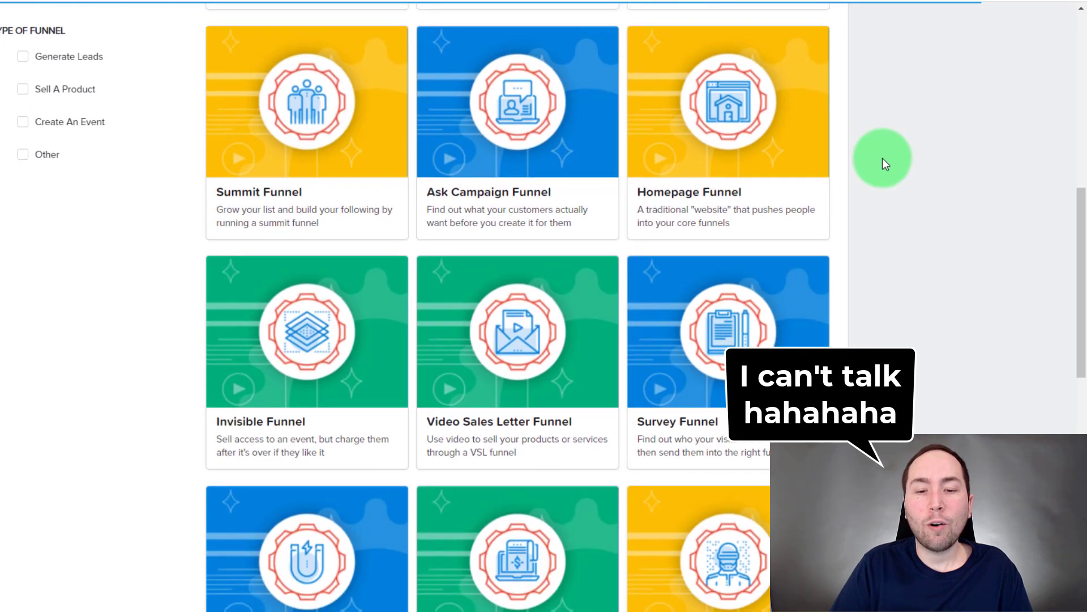
pyautogui.scroll(-9, 883, 159)
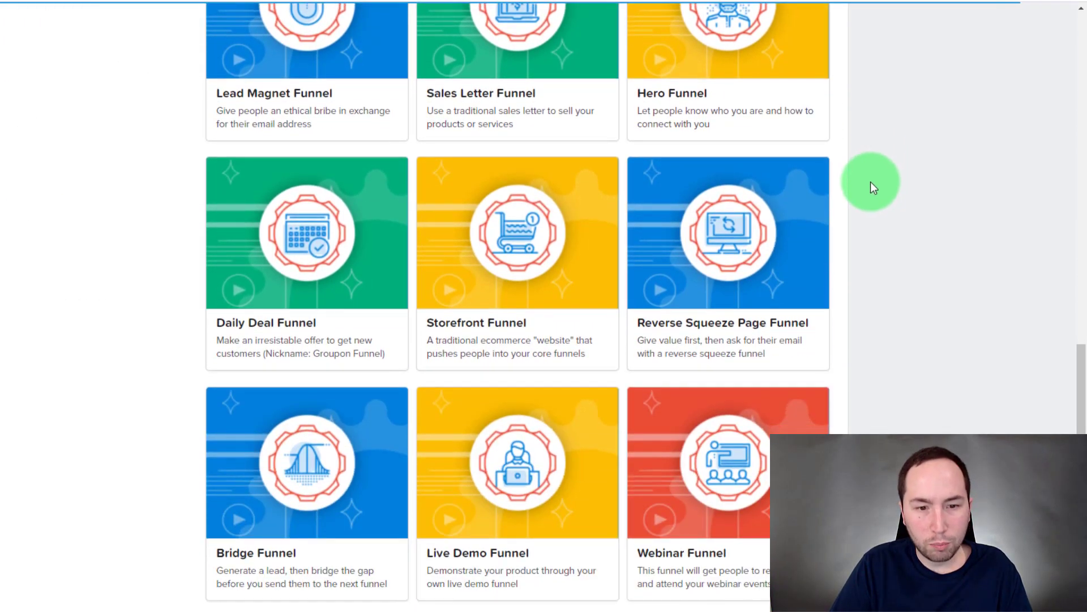
pyautogui.scroll(-5, 871, 181)
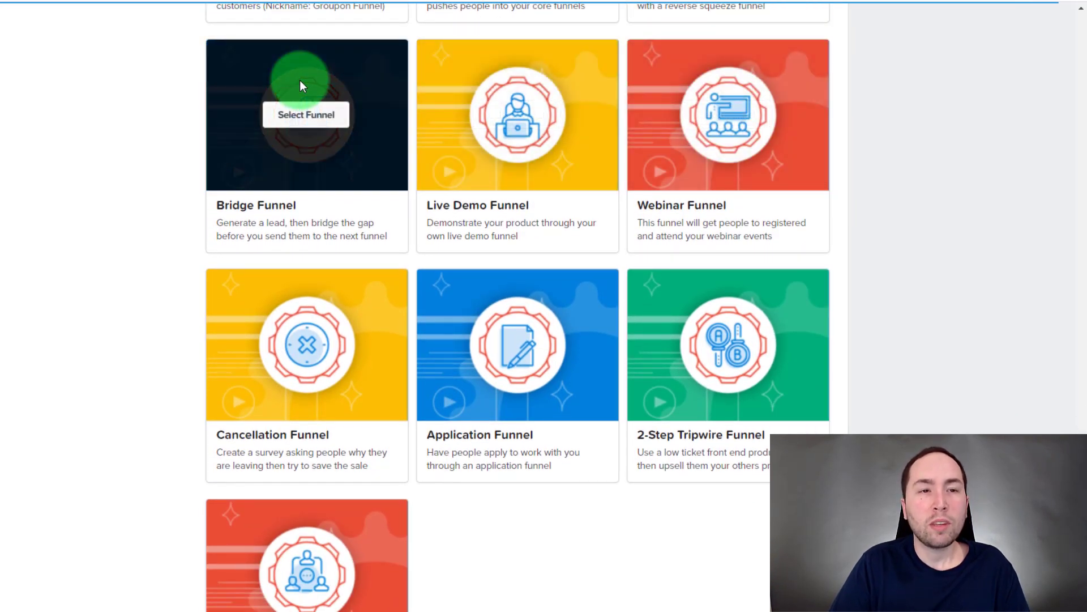
pyautogui.click(300, 83)
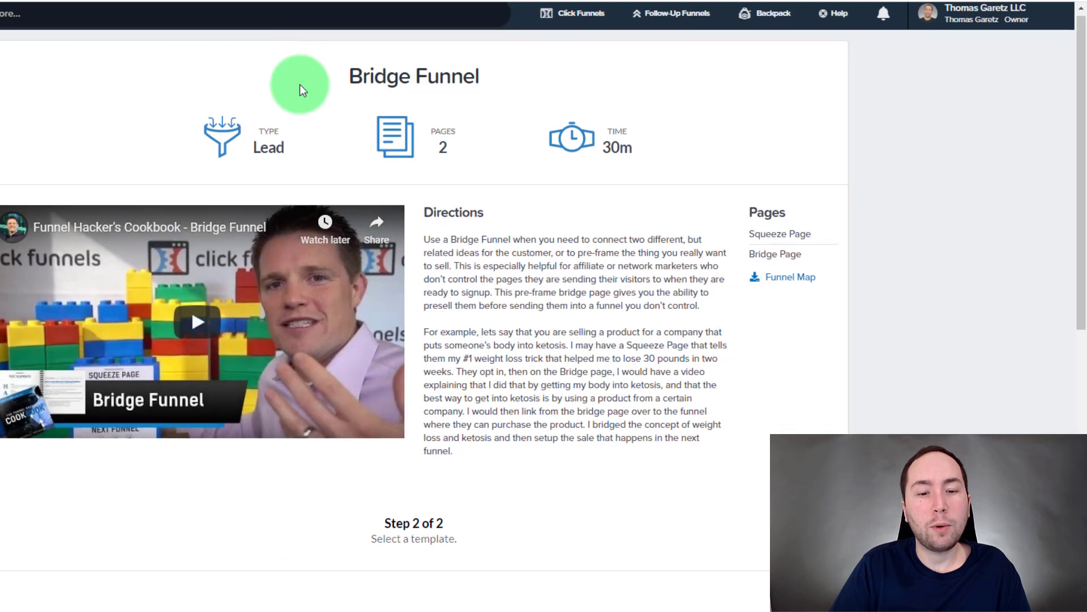
# Open the free Rippln - Bridge Funnel template and look through its squeeze page and bridge page previews.
pyautogui.scroll(-7, 298, 88)
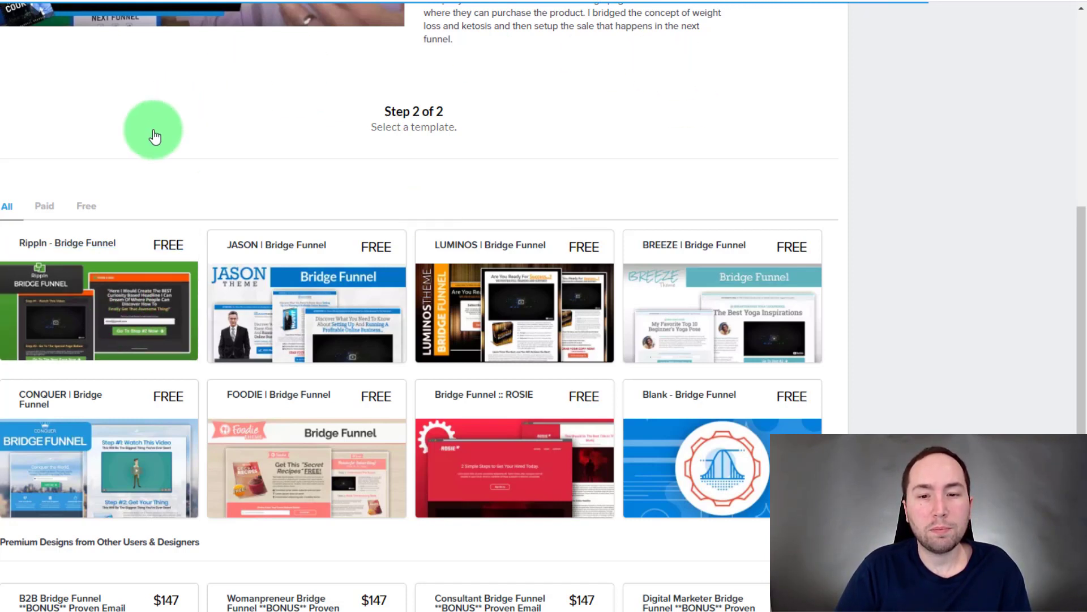
pyautogui.scroll(-7, 236, 134)
pyautogui.scroll(4, 61, 97)
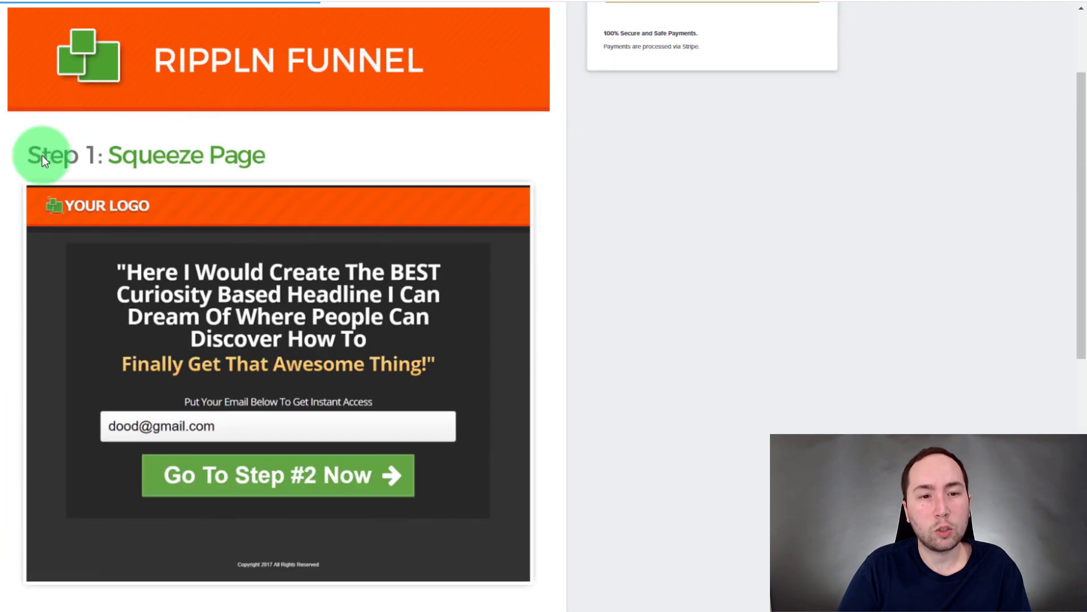
pyautogui.scroll(-1, 158, 153)
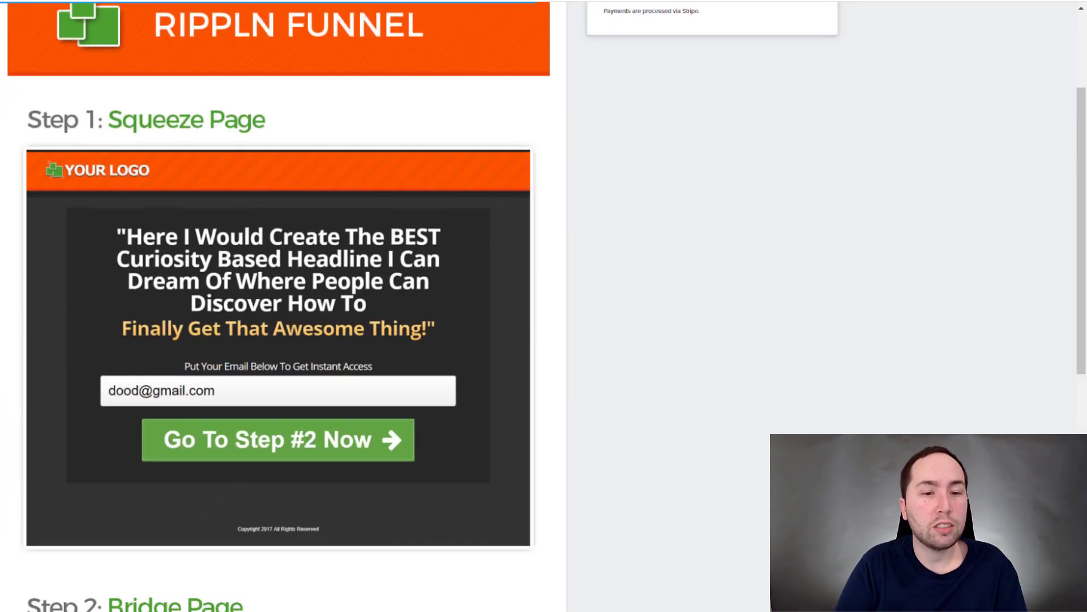
pyautogui.scroll(-7, 340, 231)
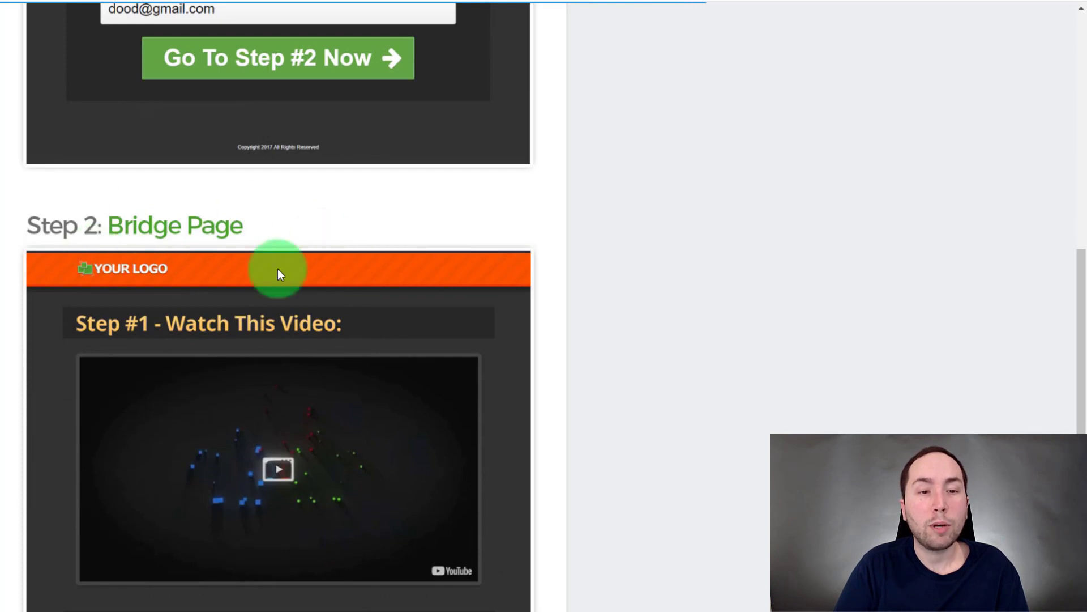
pyautogui.scroll(-4, 279, 275)
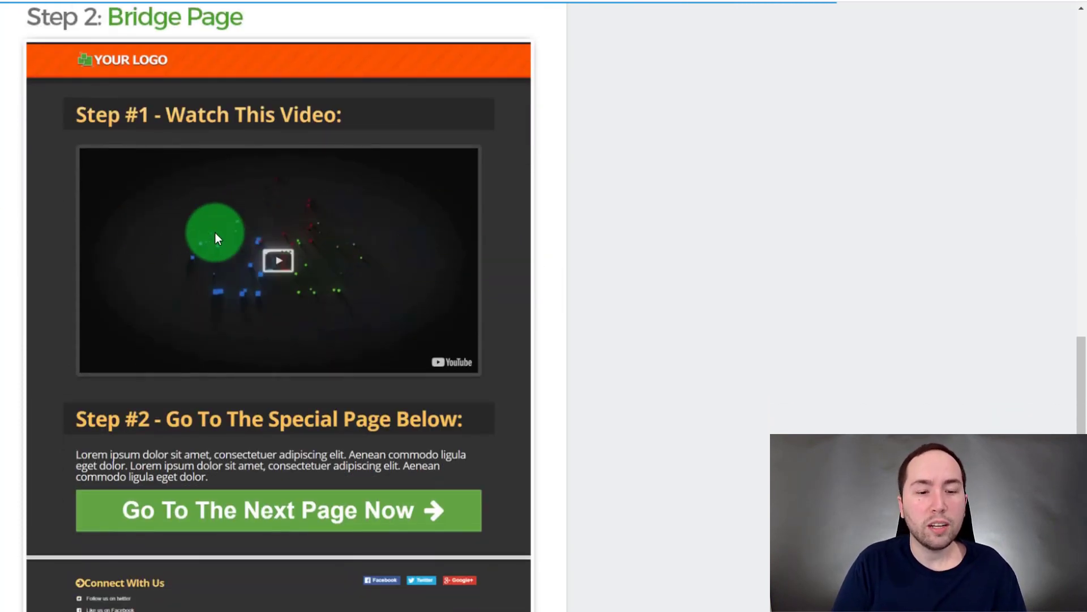
pyautogui.scroll(-2, 215, 233)
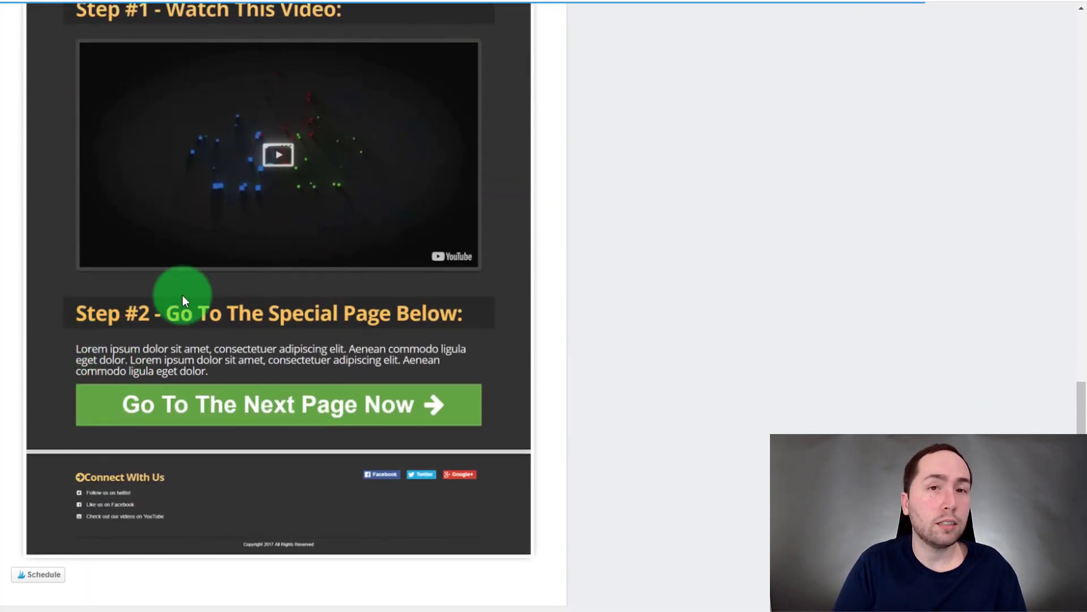
pyautogui.scroll(6, 321, 266)
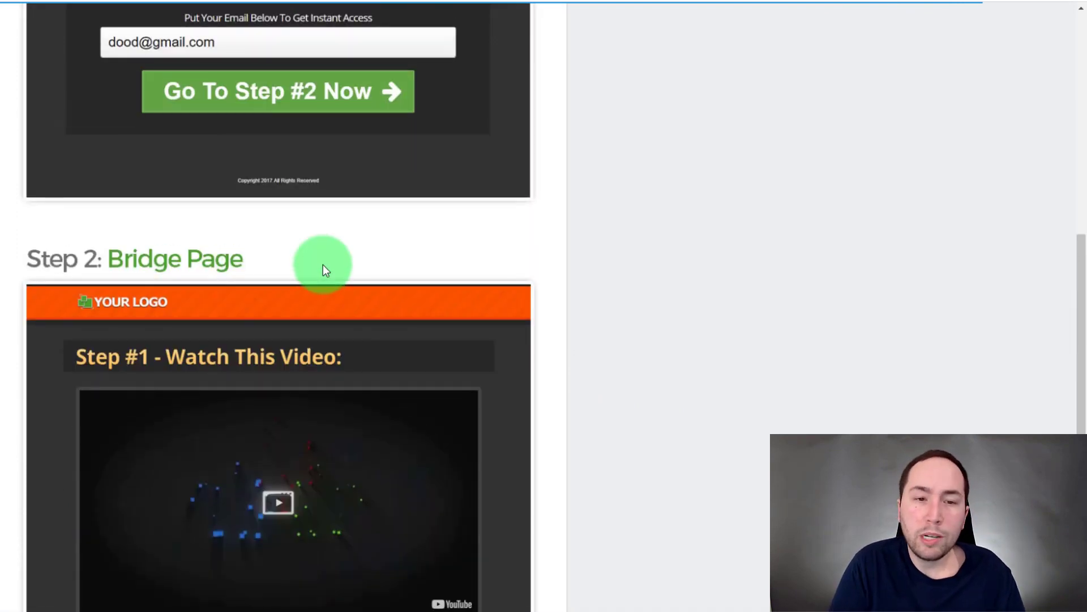
pyautogui.scroll(9, 324, 263)
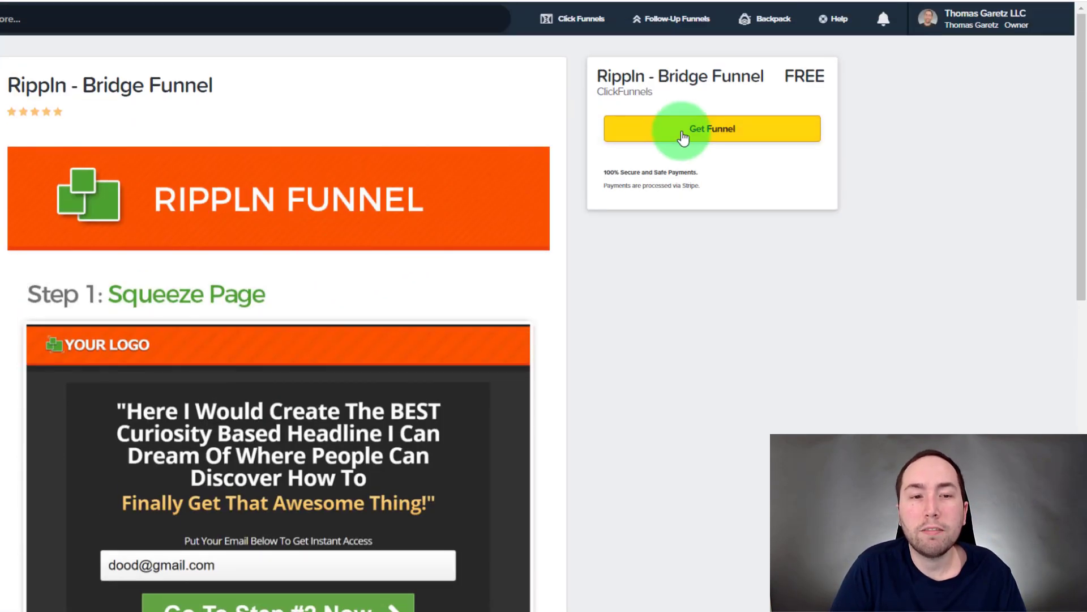
# Get the Rippln - Bridge Funnel template and remove the second Lead Magnet step from the new funnel.
pyautogui.click(684, 138)
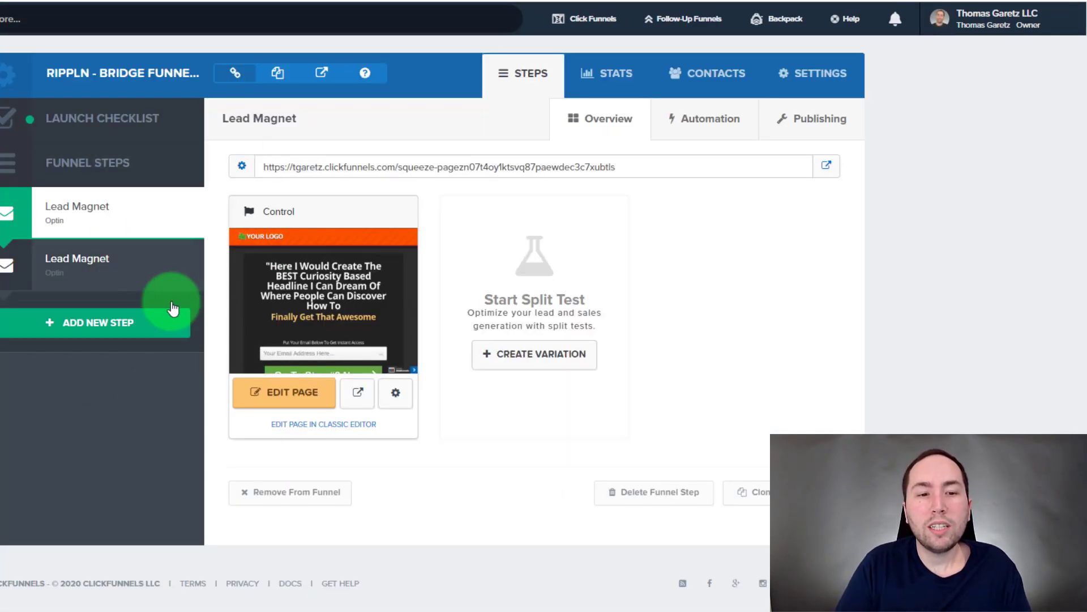
pyautogui.click(182, 258)
pyautogui.click(487, 56)
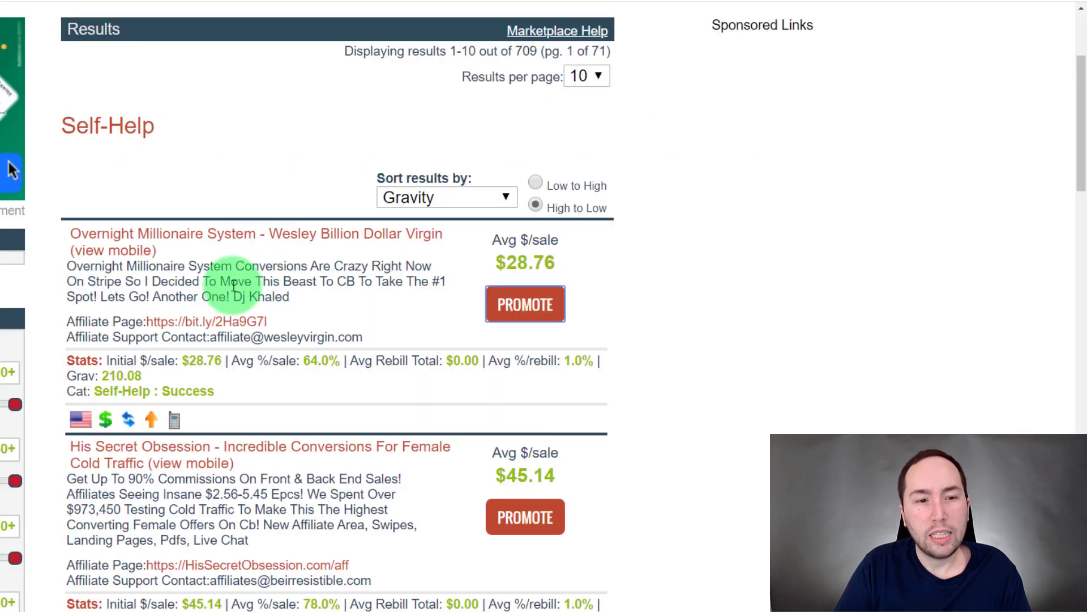
# Open the Overnight Millionaire System sales page from the ClickBank marketplace in a new tab and read its main headline.
pyautogui.rightClick(157, 241)
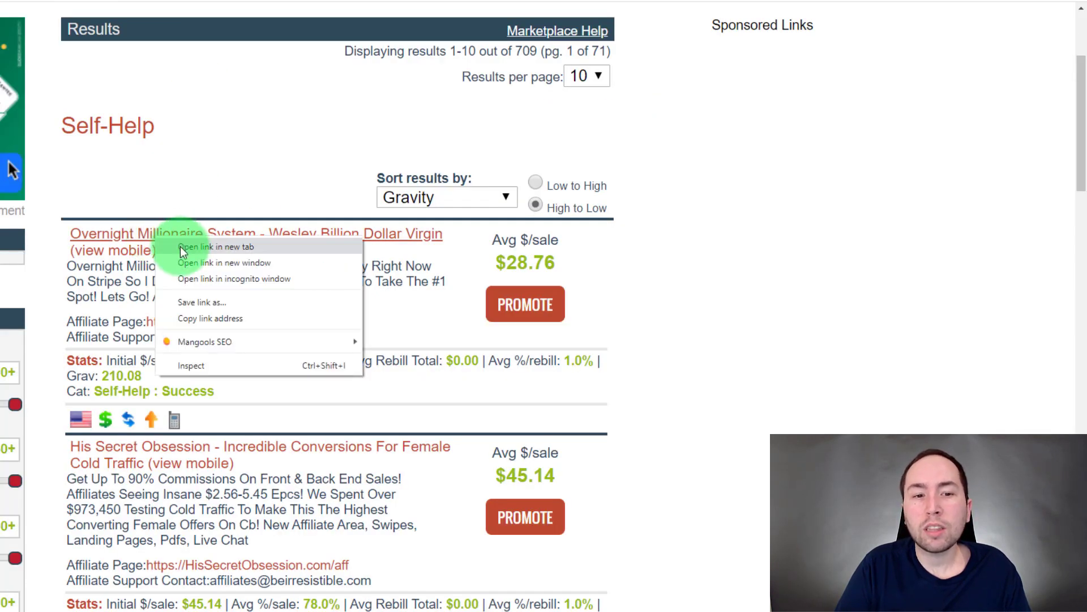
pyautogui.click(180, 246)
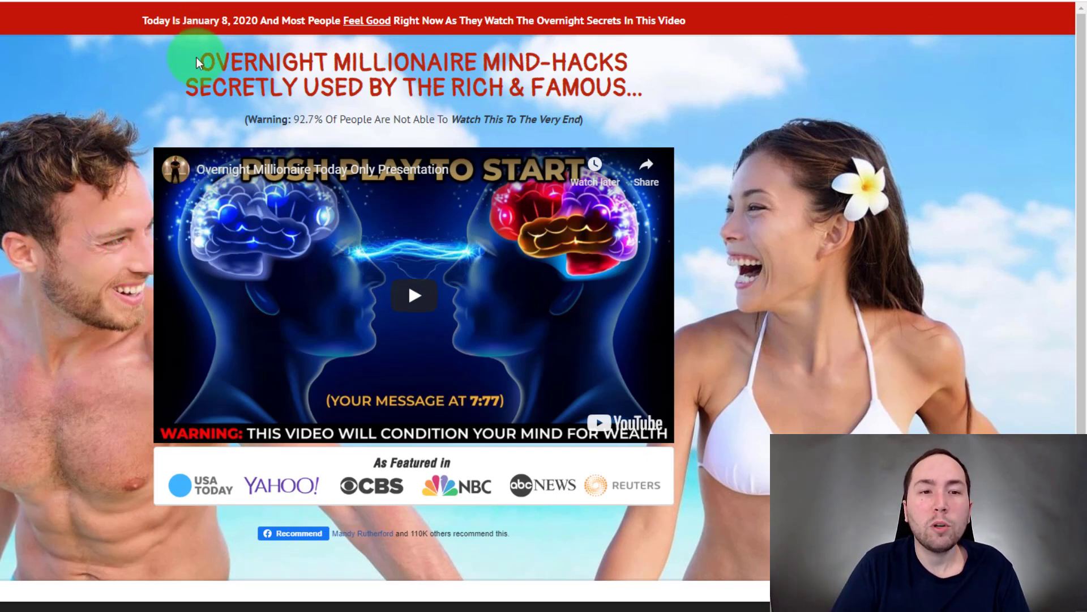
pyautogui.moveTo(196, 63); pyautogui.dragTo(282, 50)
pyautogui.click(674, 86)
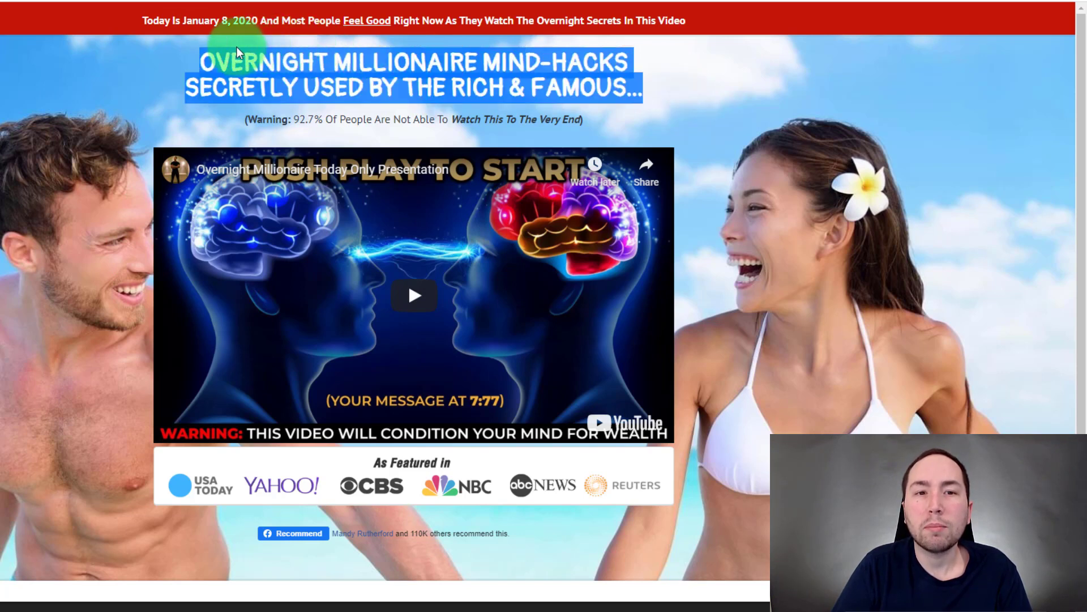
pyautogui.click(193, 63)
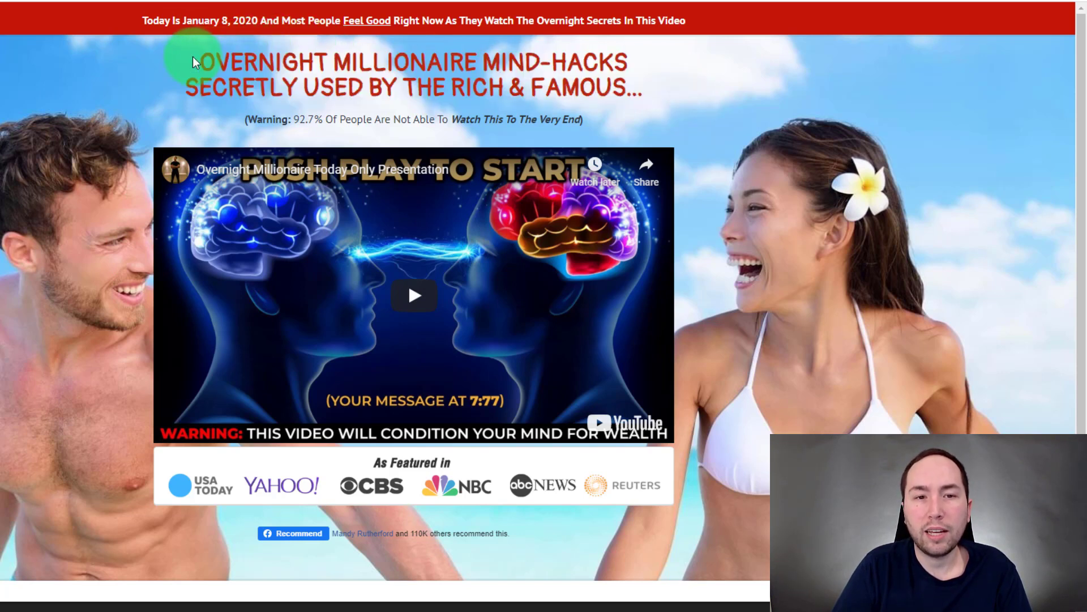
# Examine the headline wording line by line, including "Secretly used by the rich & famous", and return to the Rippln funnel in ClickFunnels.
pyautogui.moveTo(212, 55); pyautogui.dragTo(315, 56)
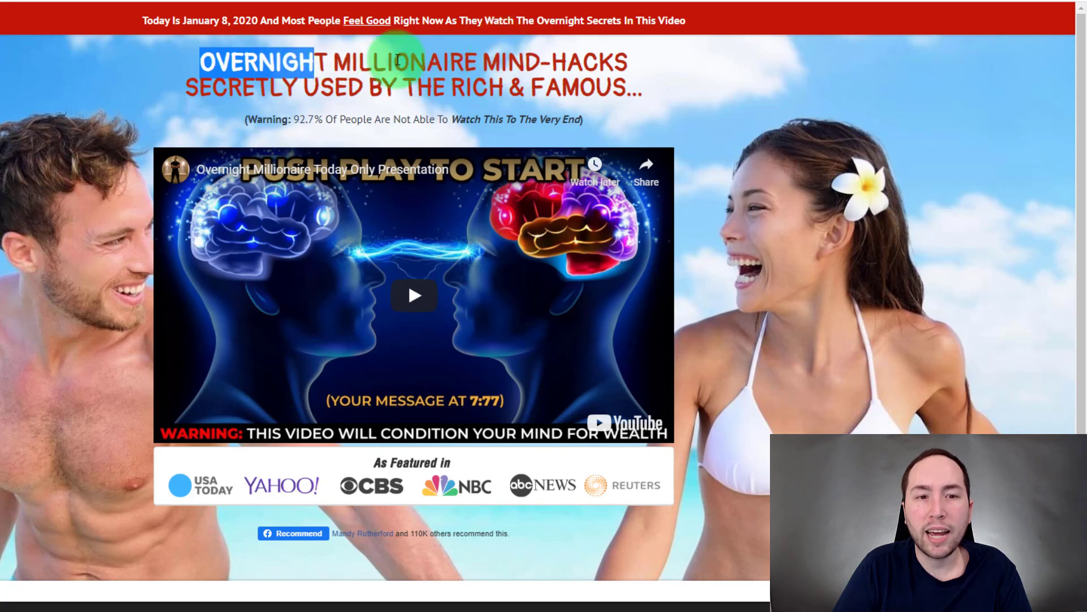
pyautogui.moveTo(184, 88); pyautogui.dragTo(658, 86)
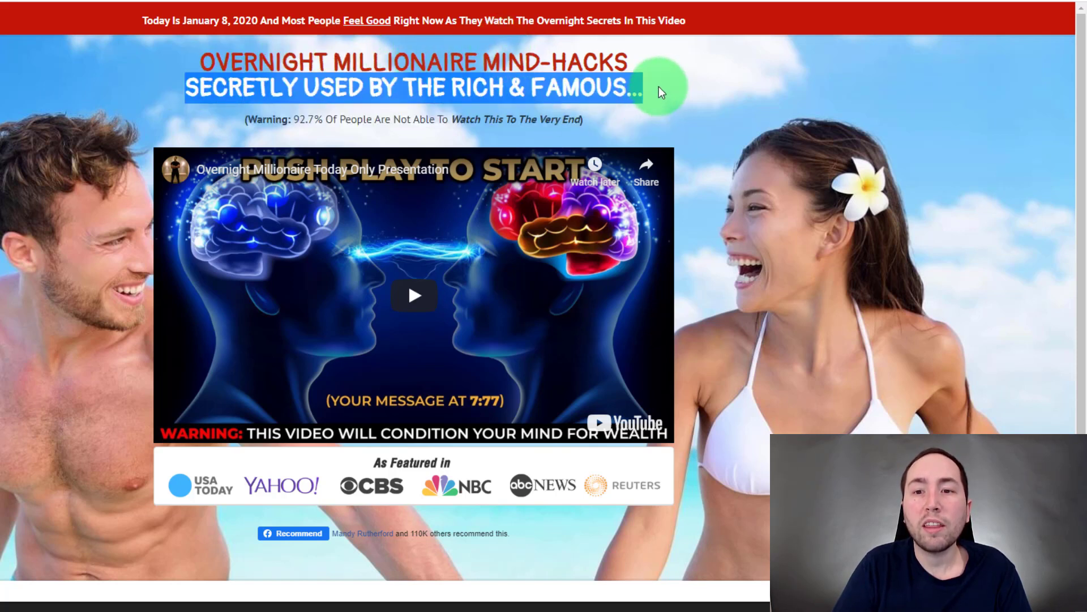
pyautogui.click(658, 86)
pyautogui.click(559, 80)
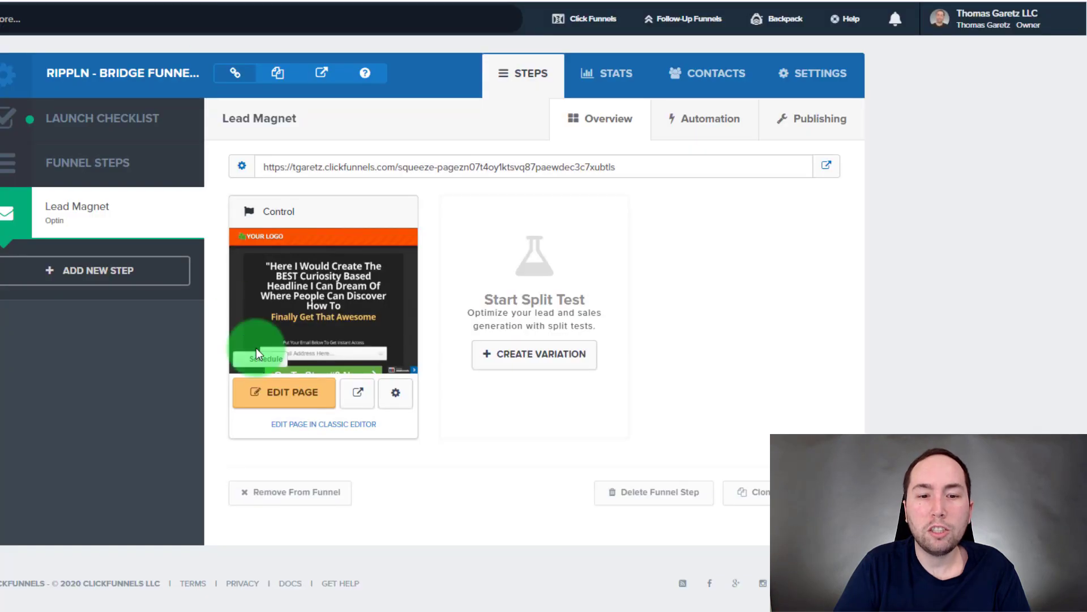
# Open the Lead Magnet optin page in the page editor.
pyautogui.click(272, 395)
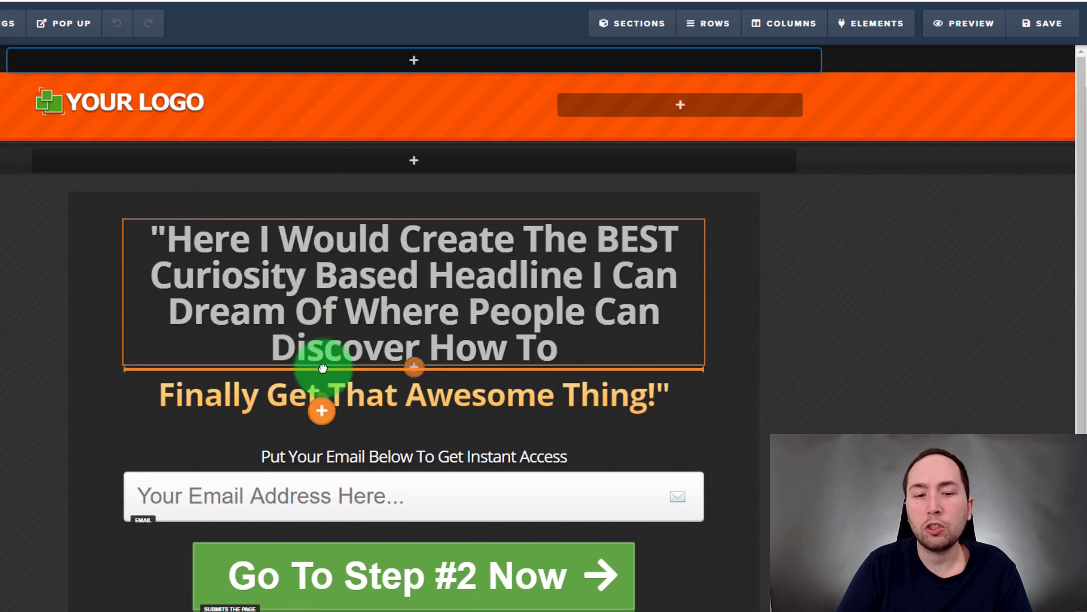
pyautogui.moveTo(323, 368); pyautogui.dragTo(425, 308)
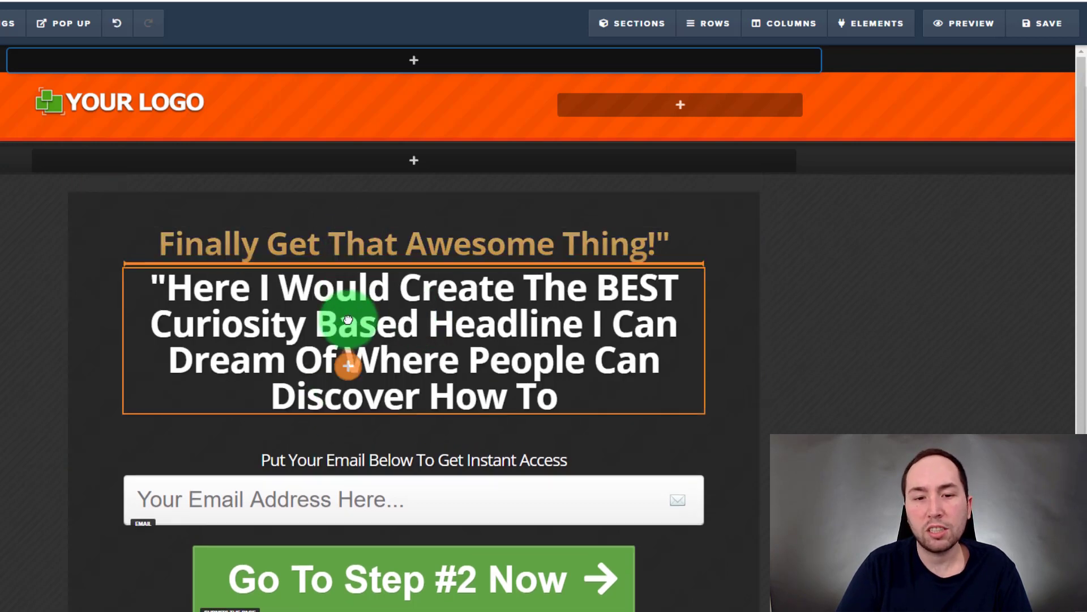
pyautogui.moveTo(348, 319); pyautogui.dragTo(356, 420)
pyautogui.tripleClick(356, 386)
pyautogui.write('asd')
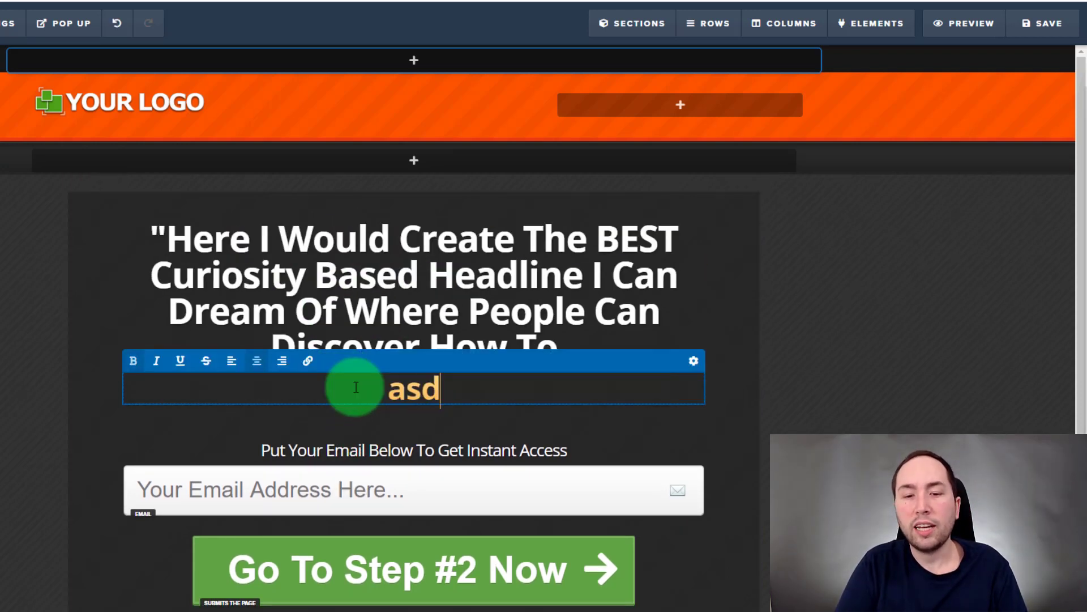
pyautogui.write('asd')
pyautogui.click(401, 311)
pyautogui.hotkey('ctrl', 'z')
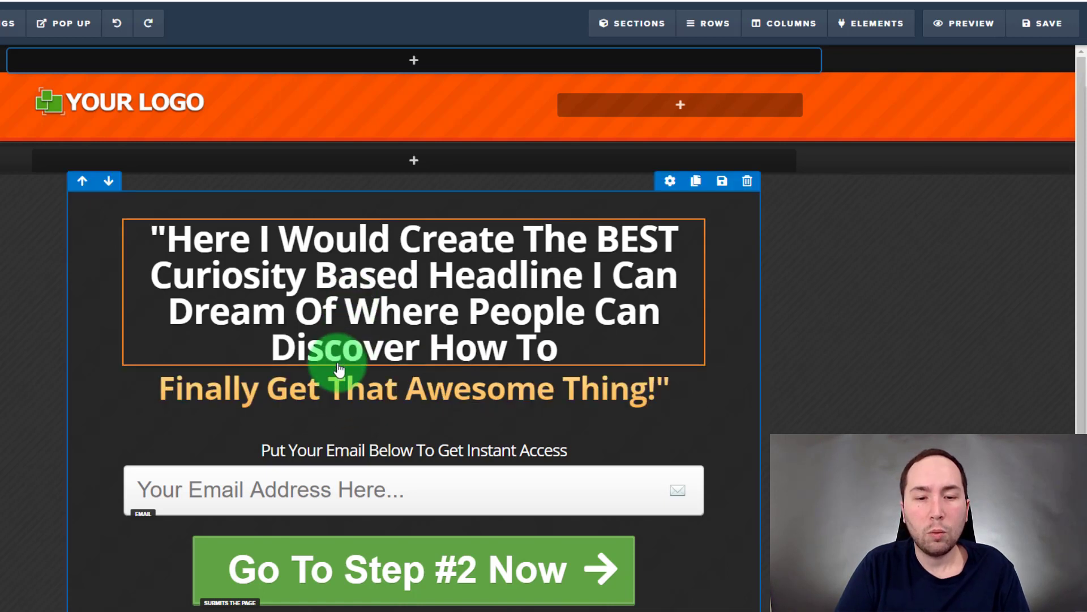
# Move the gold subheadline above the main headline, reworded as "FREE TRAINING REVEALS:" in a larger font size.
pyautogui.moveTo(339, 369); pyautogui.dragTo(335, 243)
pyautogui.tripleClick(333, 240)
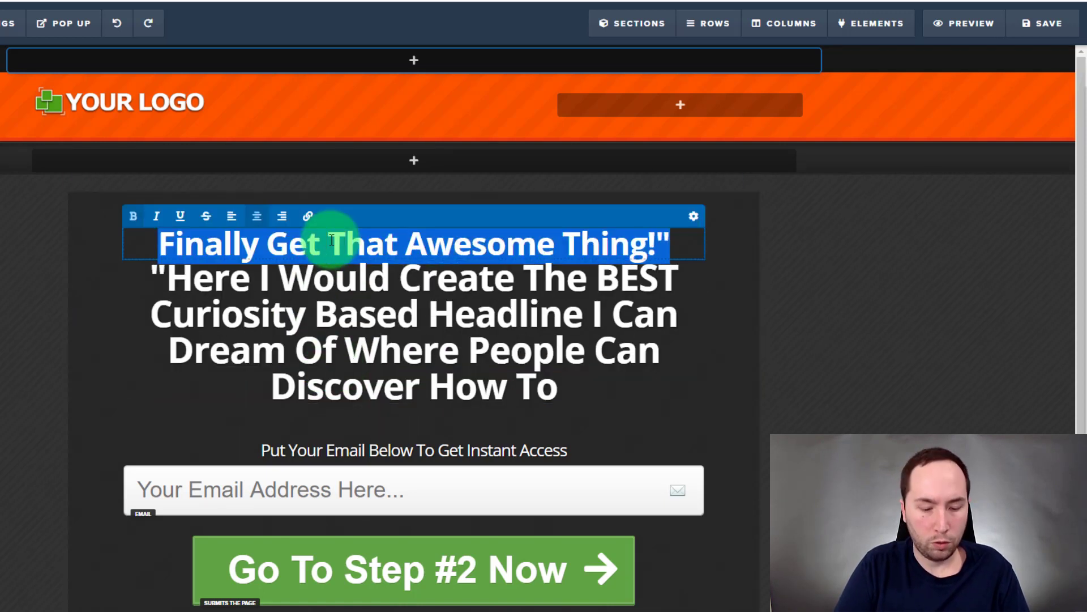
pyautogui.write('FREE TRAINING REVE')
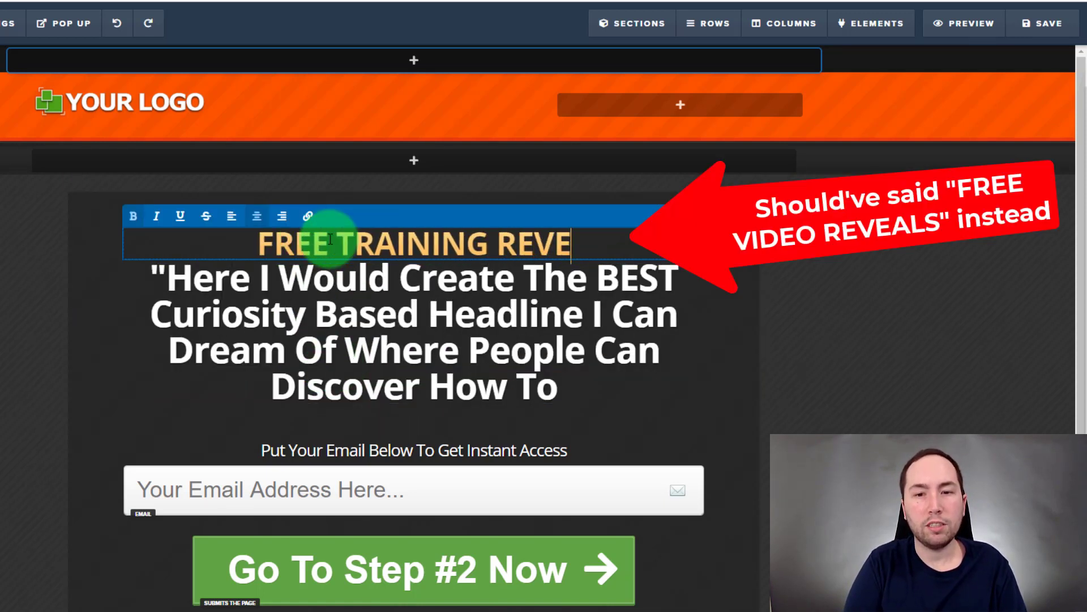
pyautogui.write('ALS:')
pyautogui.click(693, 216)
pyautogui.moveTo(991, 200); pyautogui.dragTo(1020, 199)
pyautogui.click(271, 216)
# Replace the white headline text with "SECRET MILLIONAIRE MIND-HACKS...".
pyautogui.click(283, 231)
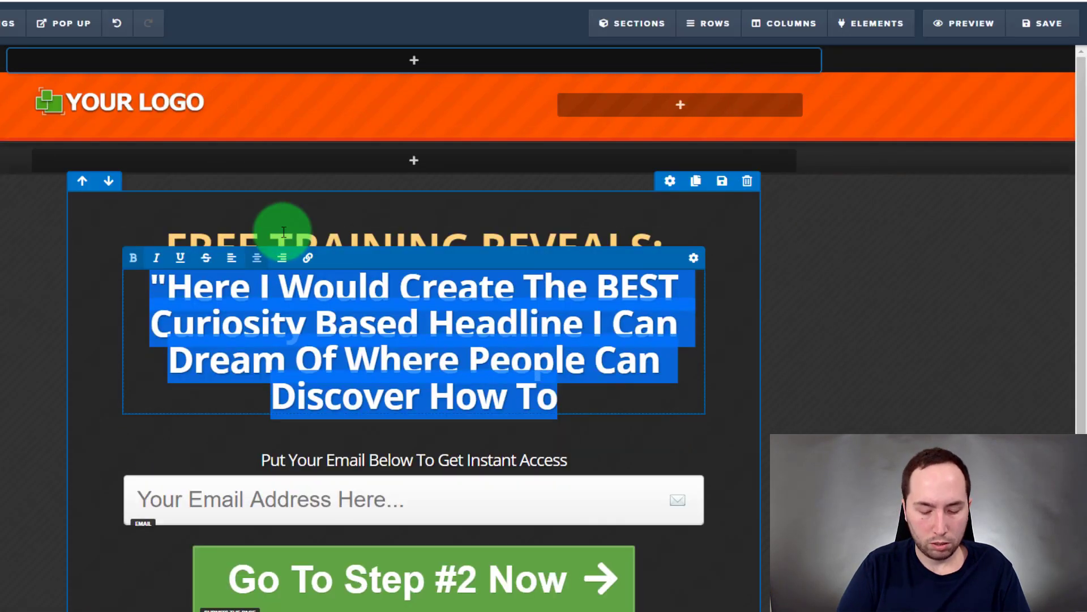
pyautogui.write('SECRET MIND-HACKS')
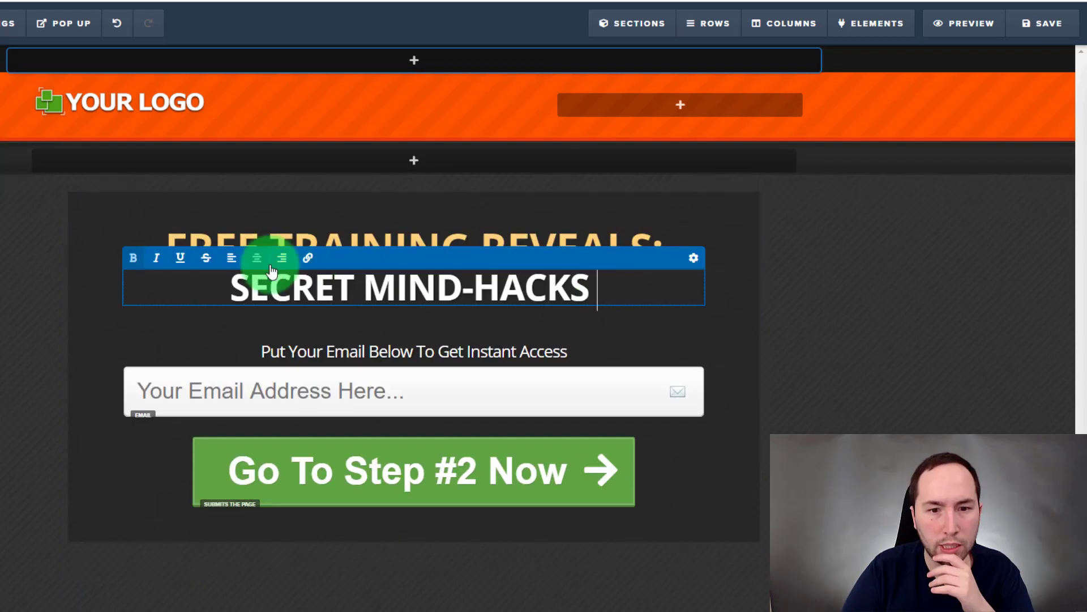
pyautogui.click(368, 289)
pyautogui.write('MILLIONAIRE')
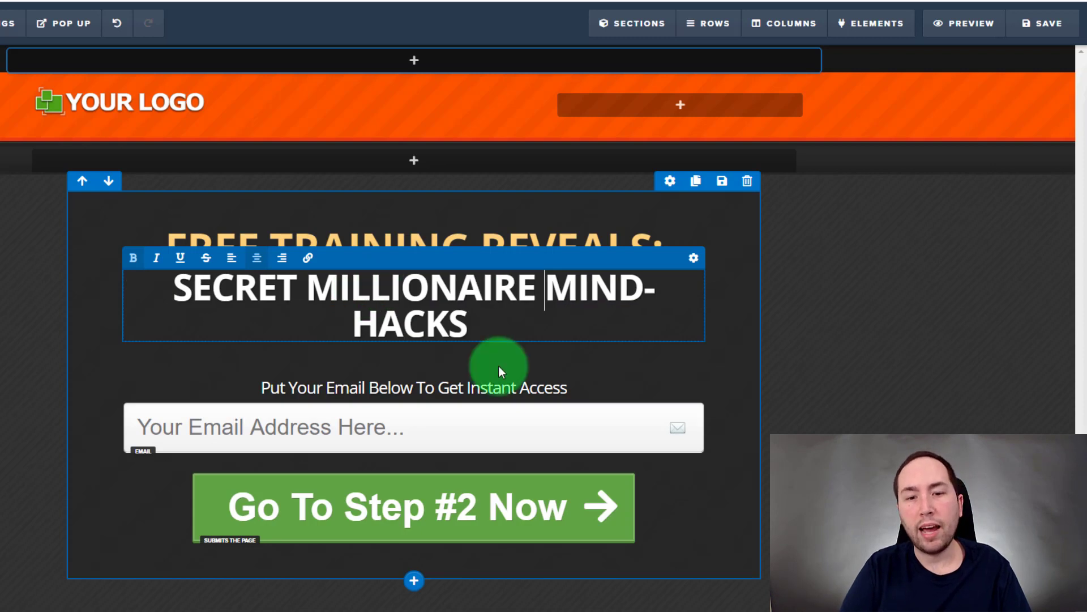
pyautogui.click(510, 315)
pyautogui.write('...')
pyautogui.click(763, 298)
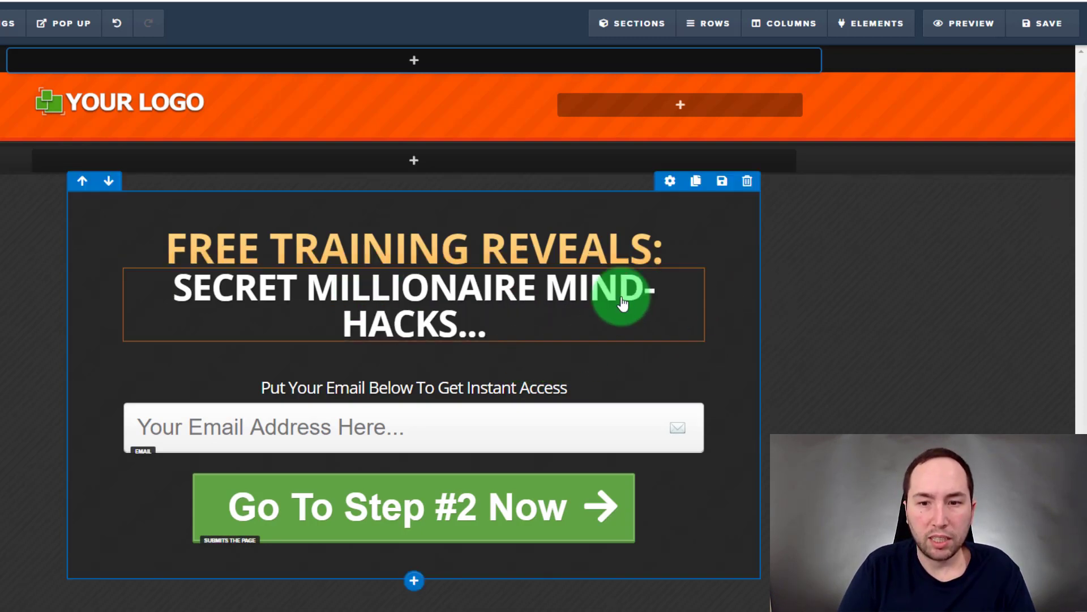
# Insert "USED BY THE RICH & FAMOUS" before the ellipsis in the white headline.
pyautogui.click(623, 304)
pyautogui.click(284, 291)
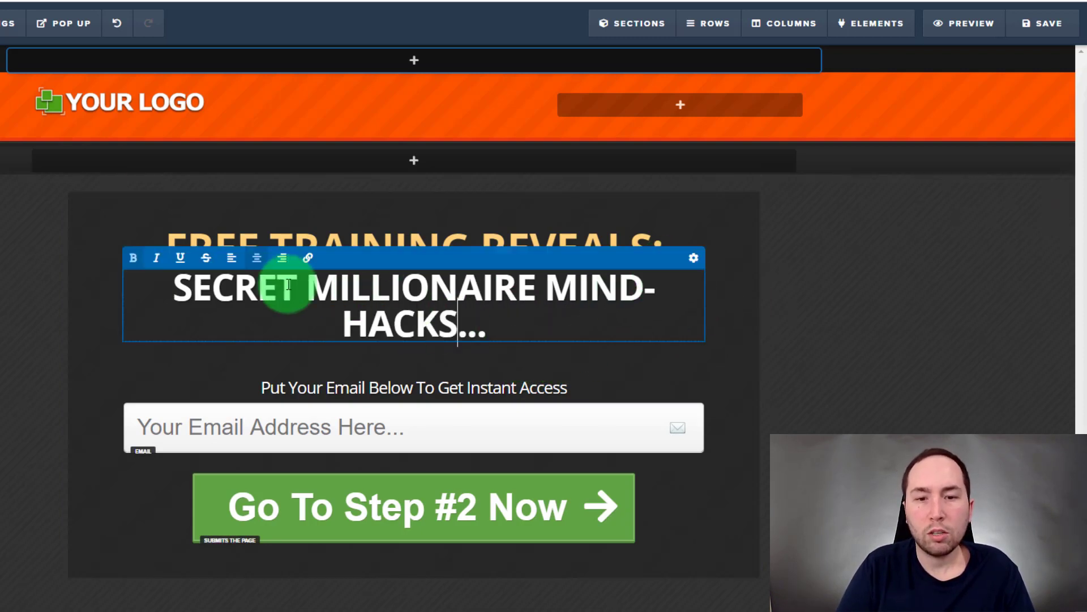
pyautogui.click(486, 306)
pyautogui.click(605, 304)
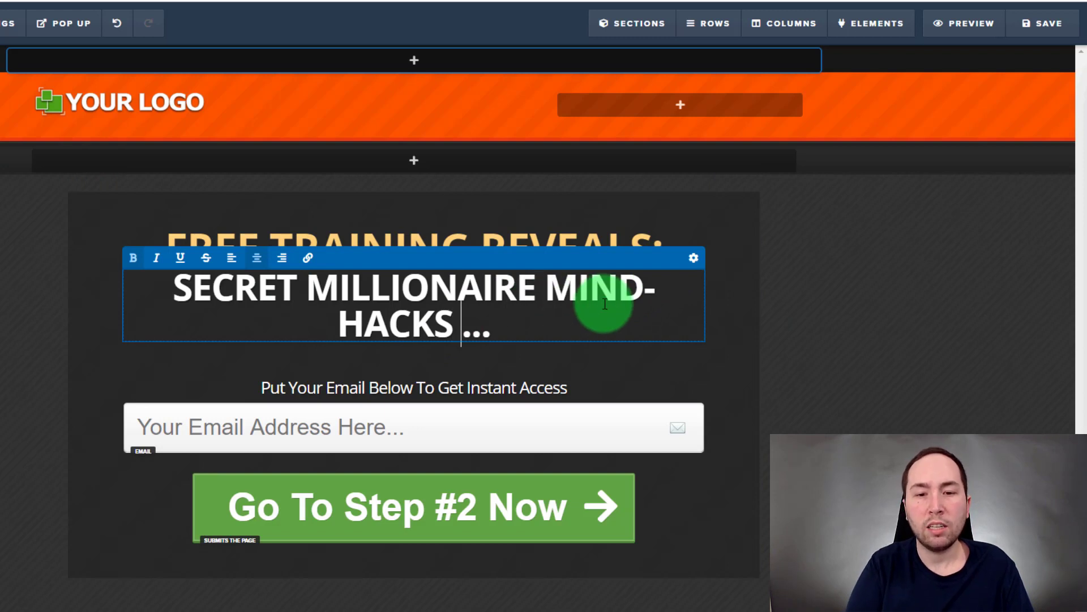
pyautogui.write('USE')
pyautogui.press('BackSpace')
pyautogui.write('ED BY THE RICH &')
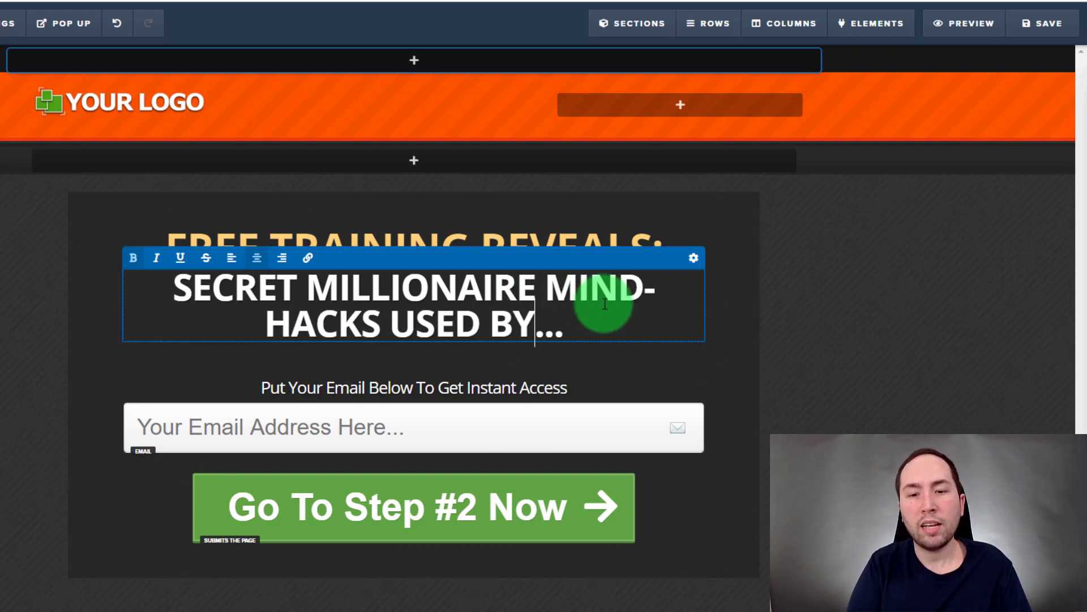
pyautogui.write(' FAMOUS')
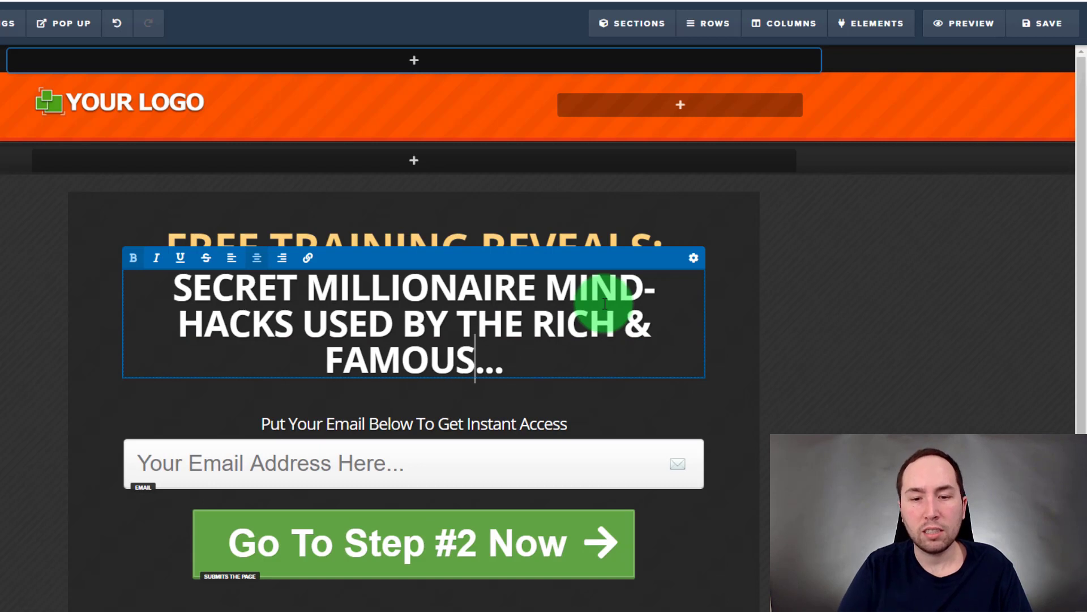
# Add a second white line reading "...THAT THEY DON'T WANT YOU TO KNOW ABOUT!"" and put an opening quotation mark before "SECRET".
pyautogui.press('Return')
pyautogui.write('...THA')
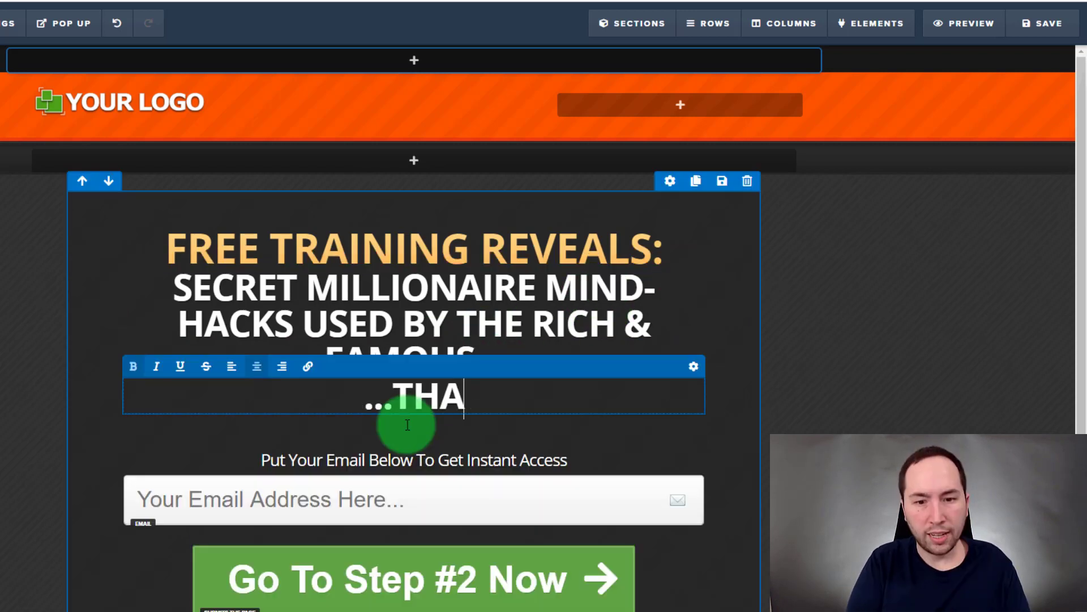
pyautogui.write("T THEY DON'T WANT YOU TO")
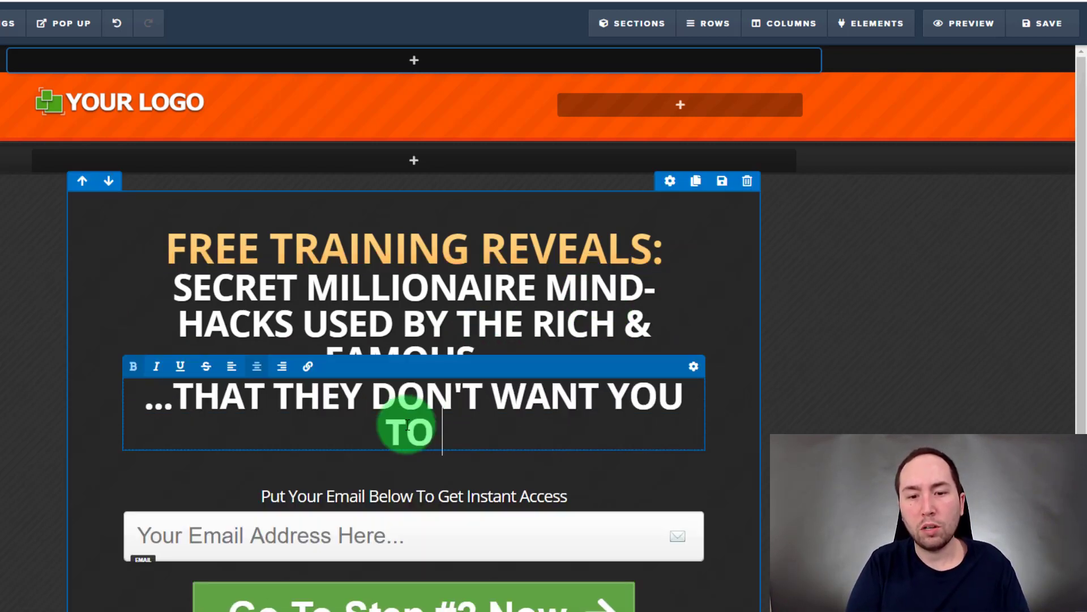
pyautogui.write(' KNOW ABOUT!"')
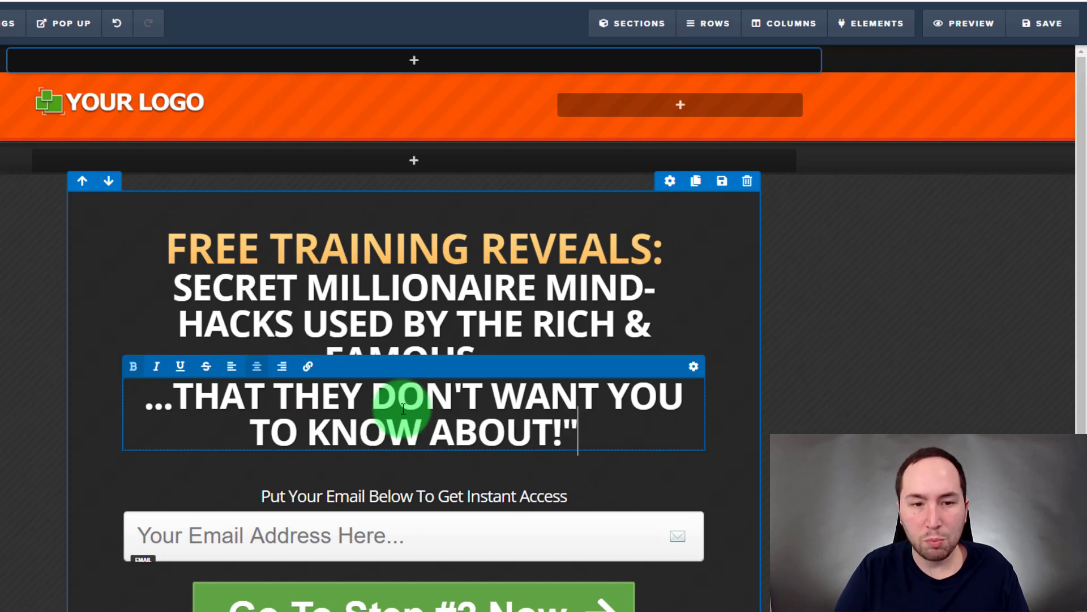
pyautogui.click(173, 289)
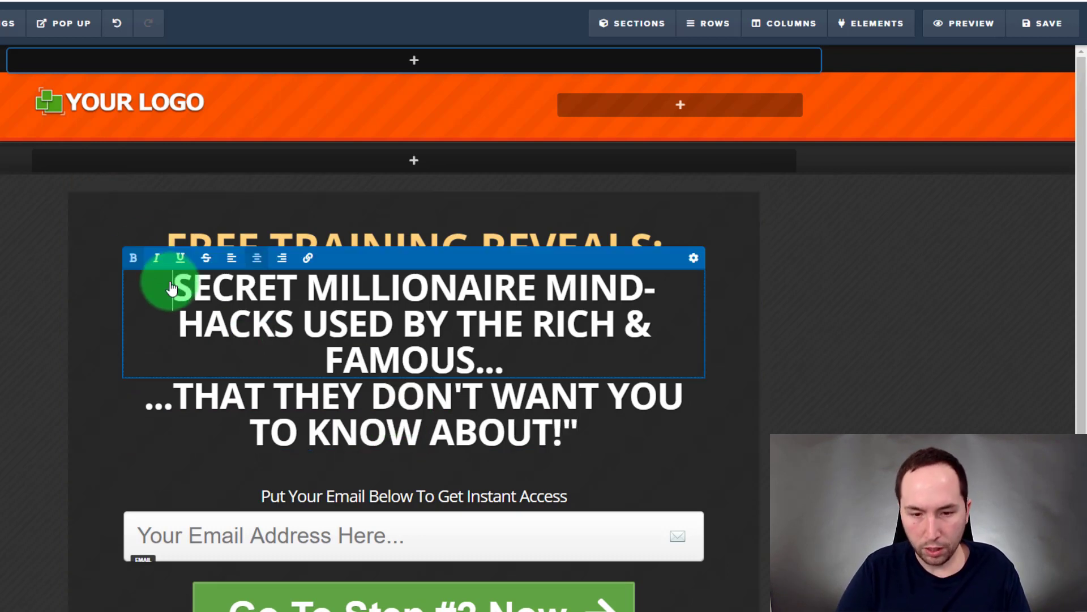
pyautogui.write('"')
# Remove the bold from the second white headline line and try a font size of 56 on it.
pyautogui.tripleClick(481, 413)
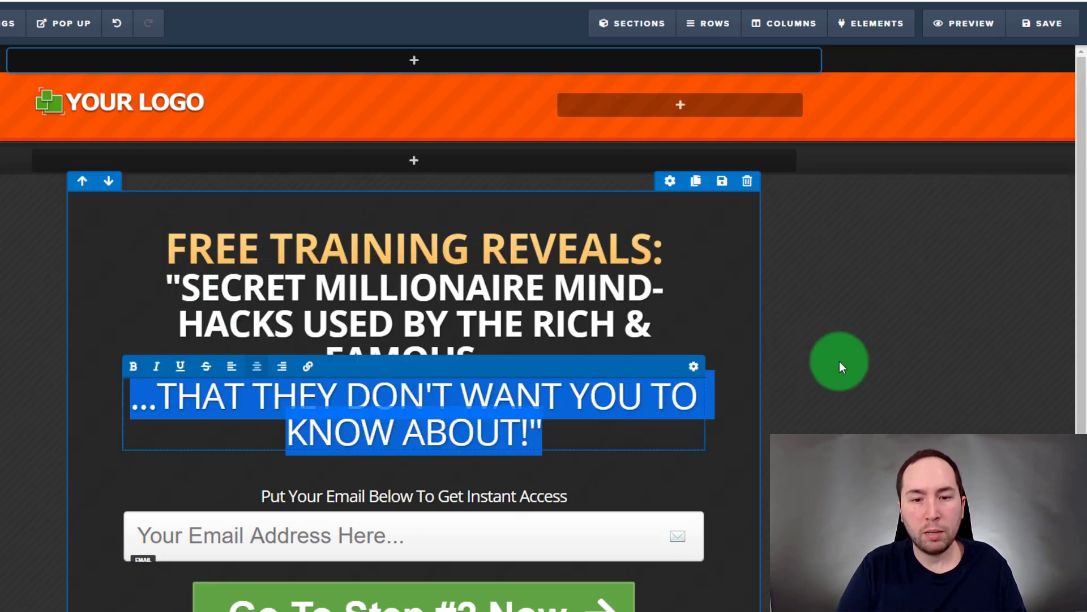
pyautogui.click(840, 367)
pyautogui.click(650, 372)
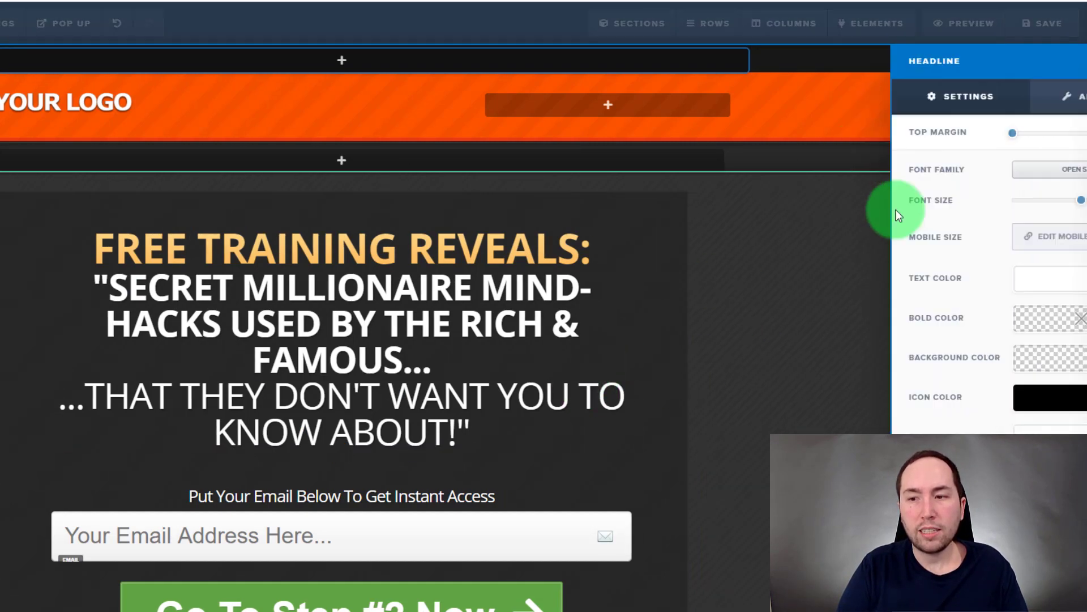
pyautogui.moveTo(995, 200)
pyautogui.mouseDown()
pyautogui.moveTo(977, 203)
pyautogui.moveTo(1006, 205)
pyautogui.mouseUp()
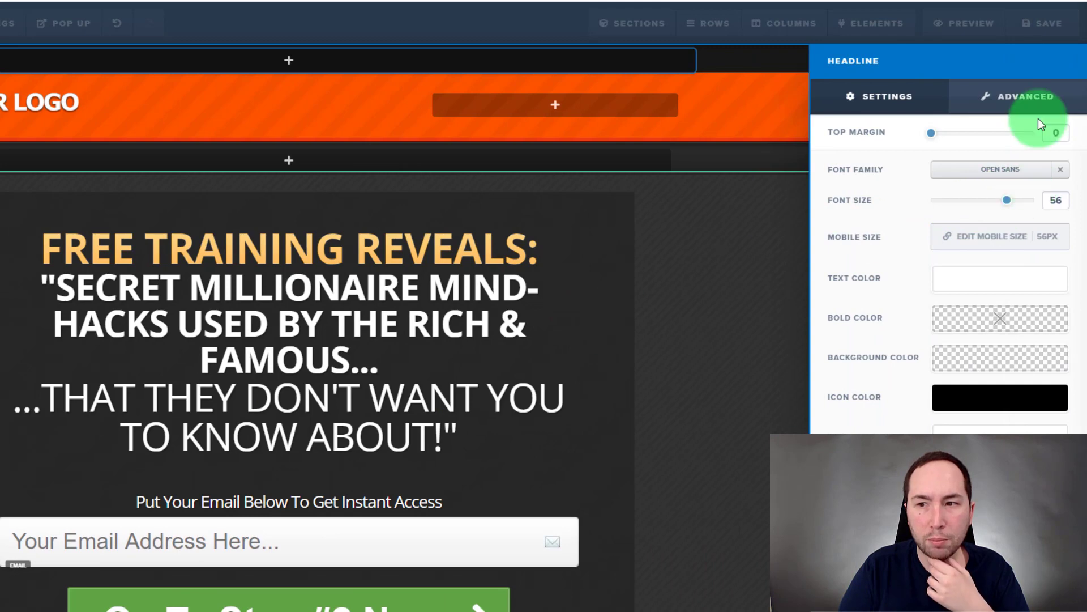
pyautogui.click(775, 407)
# Retype the second white headline line in sentence case as "...That they don't want you to know about!".
pyautogui.doubleClick(607, 420)
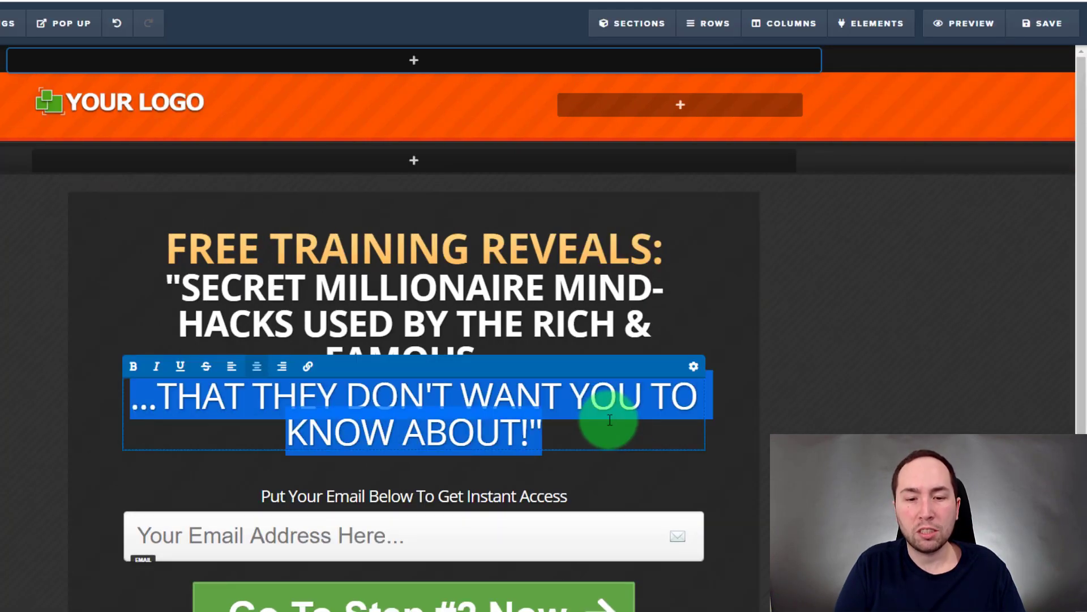
pyautogui.press('Right')
pyautogui.keyDown('shift'); pyautogui.click(179, 381); pyautogui.keyUp('shift')
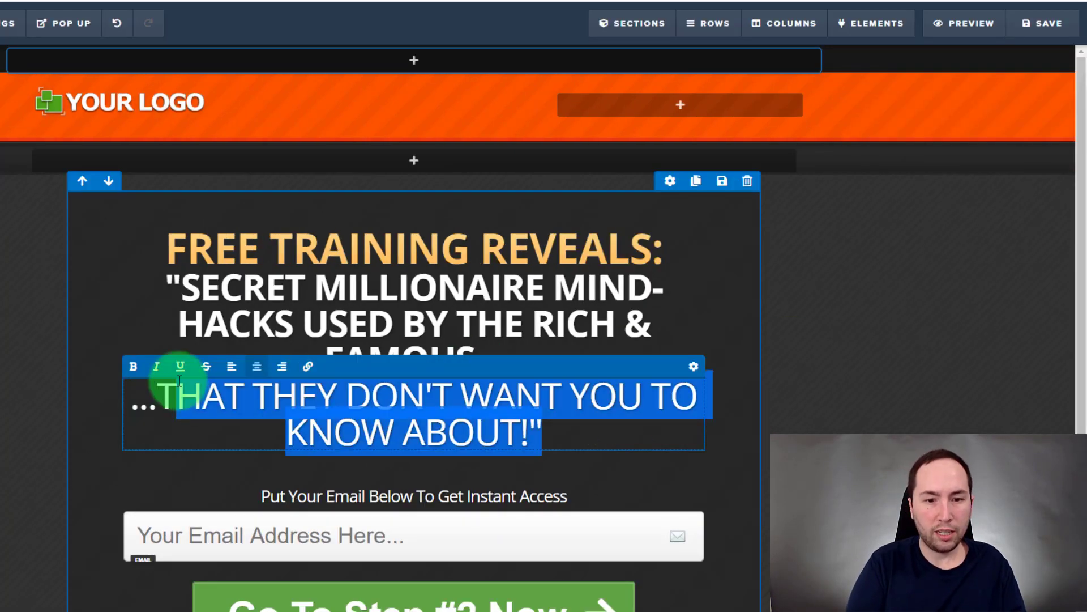
pyautogui.write("hat they don't want you t")
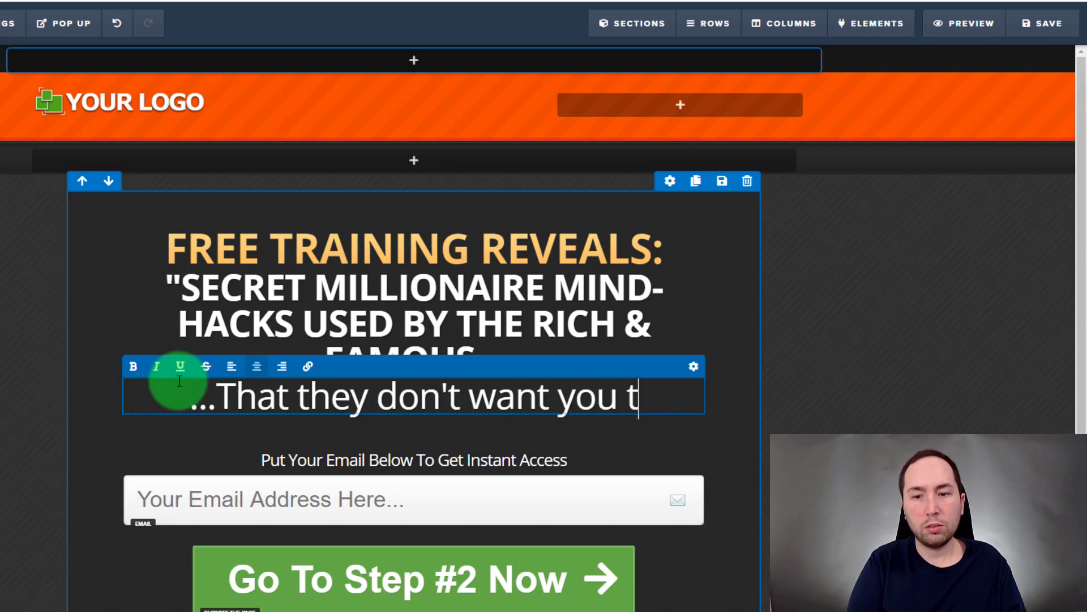
pyautogui.write('op kno')
pyautogui.press('BackSpace')
pyautogui.press('BackSpace')
pyautogui.press('BackSpace')
pyautogui.press('BackSpace')
pyautogui.press('BackSpace')
pyautogui.write('know about!')
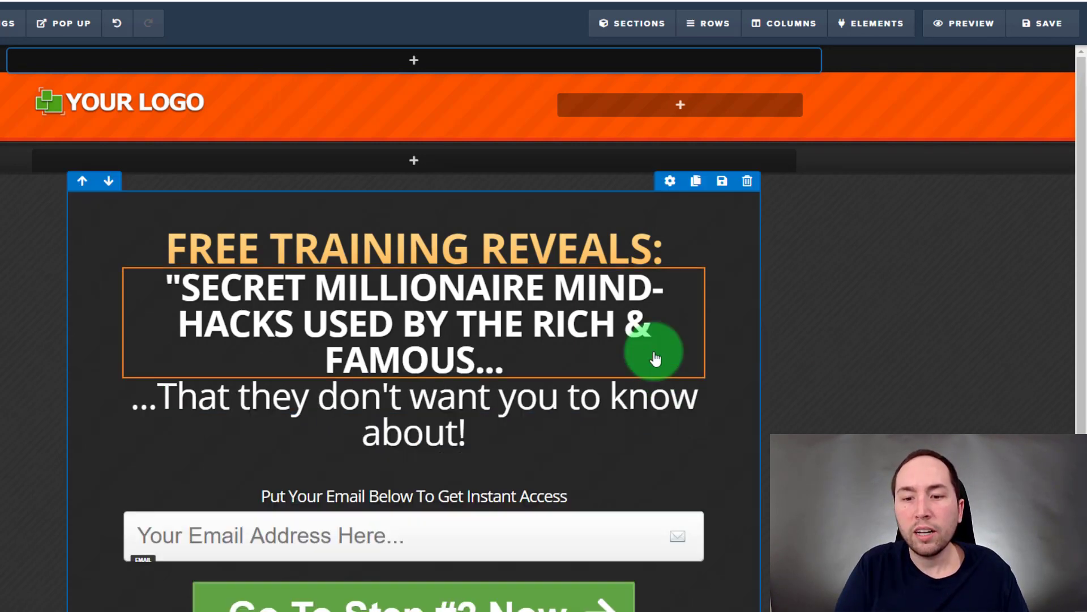
# Set the text transform of the second white headline line to Capitalize.
pyautogui.click(644, 389)
pyautogui.click(619, 366)
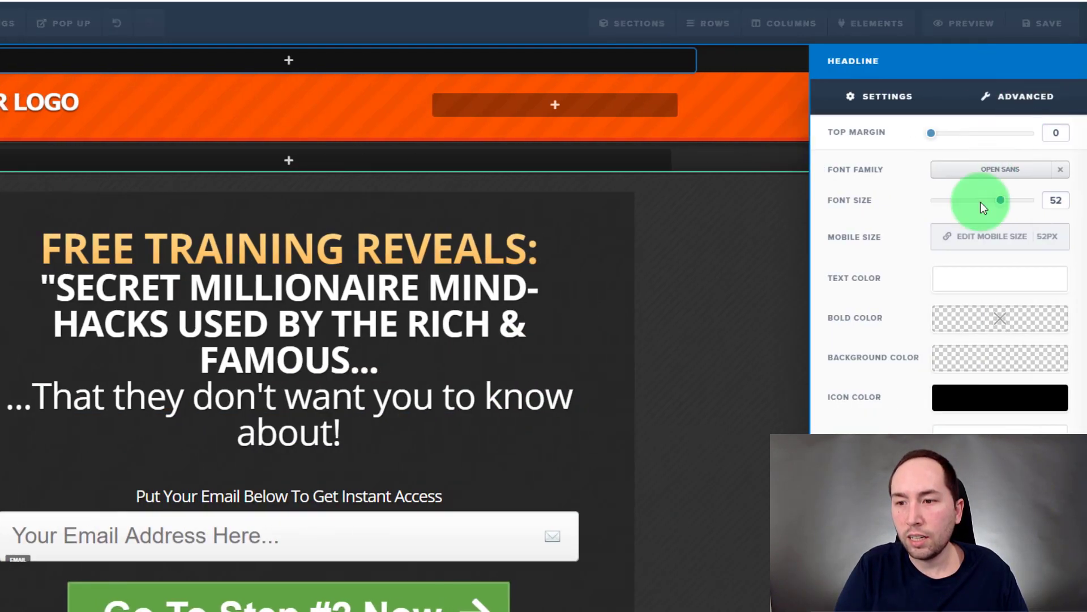
pyautogui.click(996, 96)
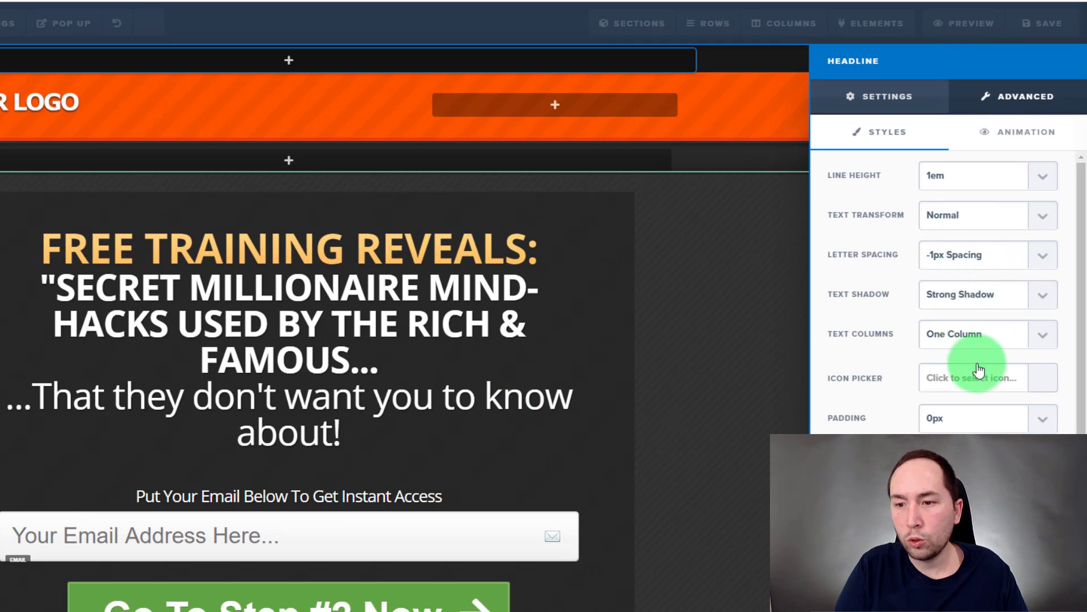
pyautogui.click(957, 216)
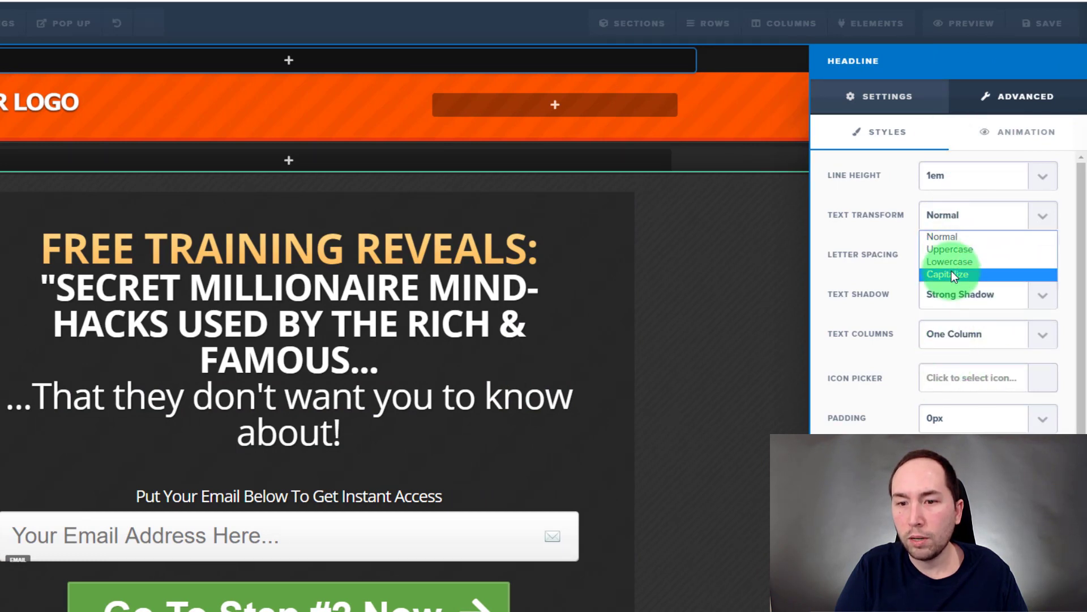
pyautogui.click(952, 274)
pyautogui.click(432, 359)
# Change the bold white headline to title case, reading "Secret Millionaire Mind-Hacks Used By The Rich & Famous...".
pyautogui.click(479, 347)
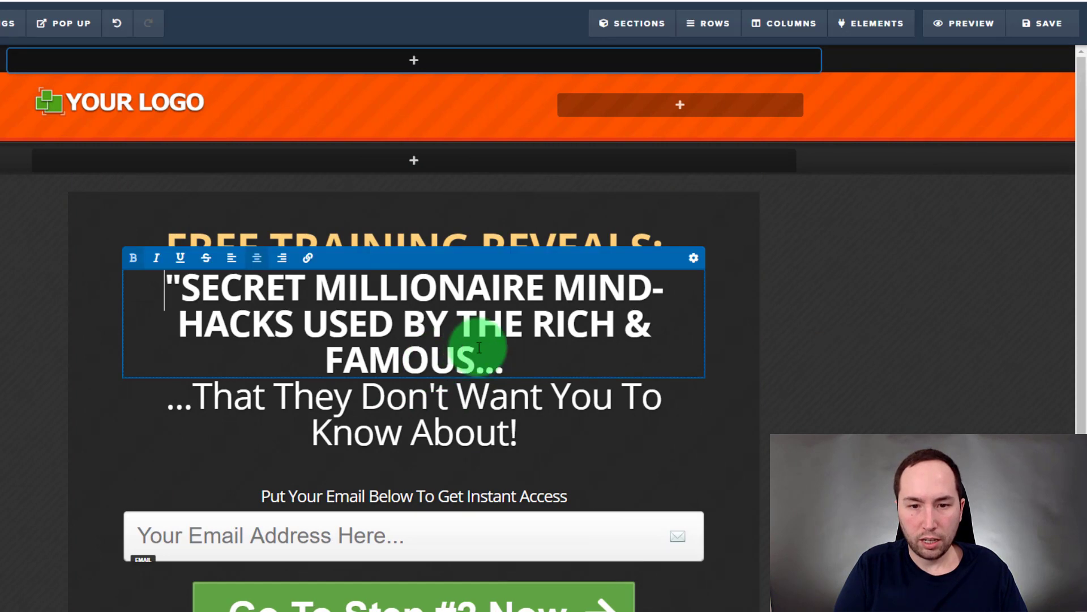
pyautogui.moveTo(472, 358); pyautogui.dragTo(180, 286)
pyautogui.write('SECRET')
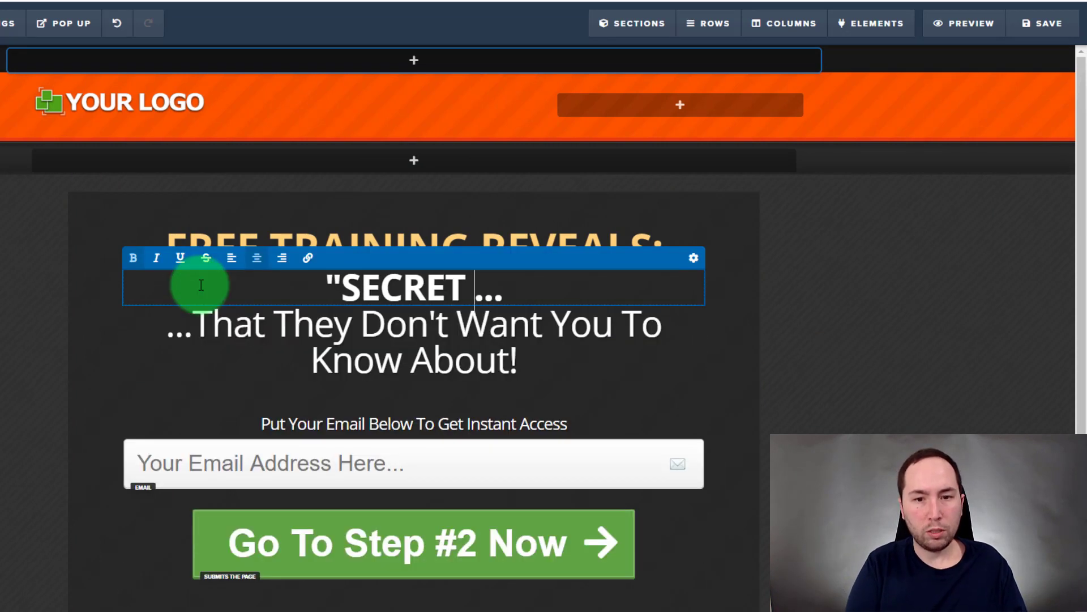
pyautogui.hotkey('ctrl', 'z')
# Delete the orange logo section and the two empty sections above the headline box.
pyautogui.click(1061, 133)
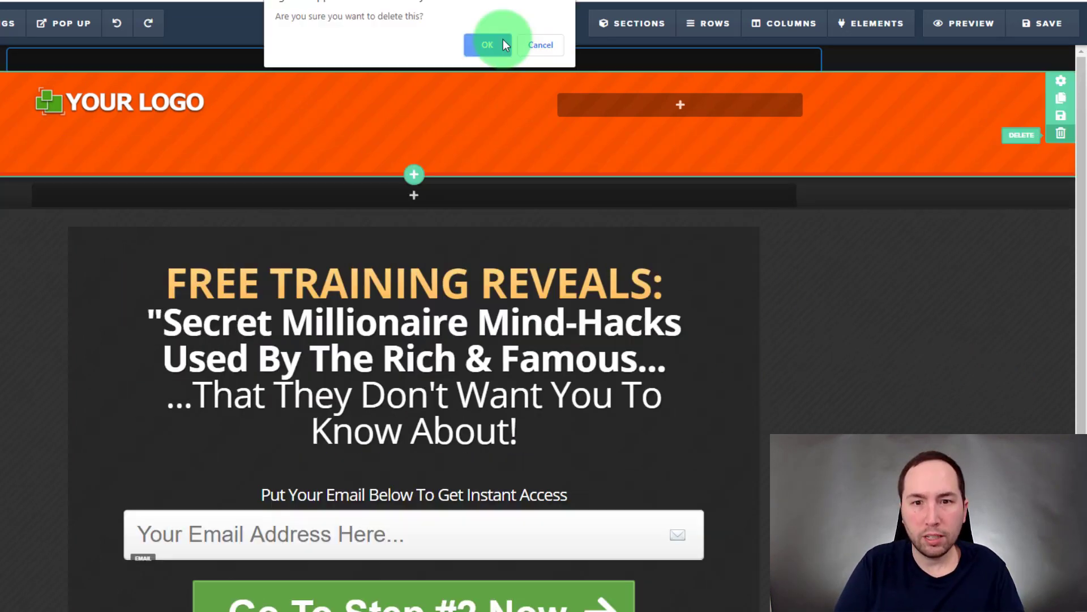
pyautogui.click(506, 45)
pyautogui.click(1060, 133)
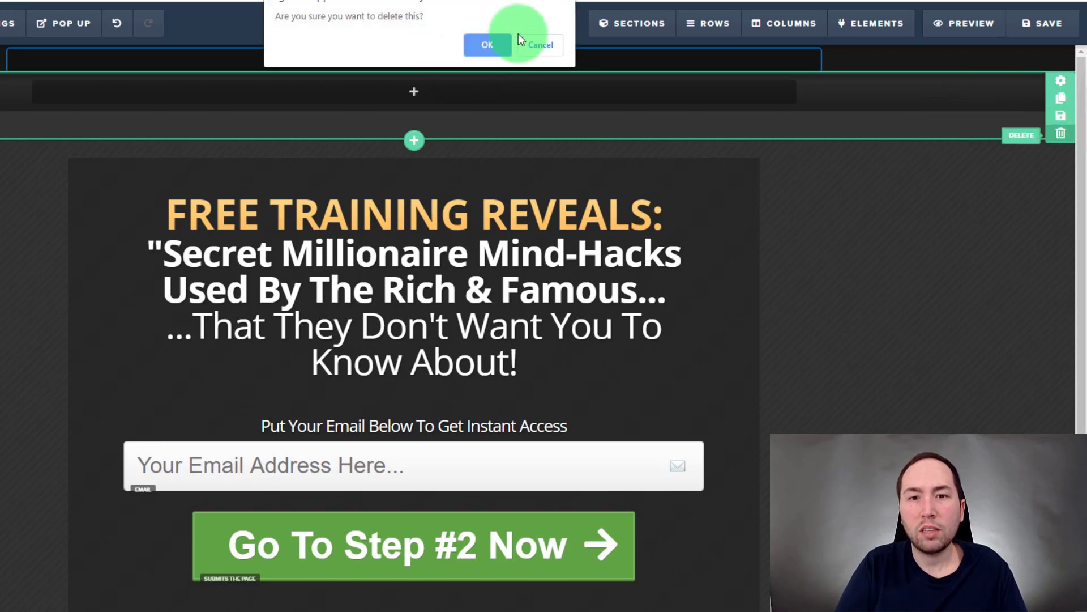
pyautogui.click(506, 45)
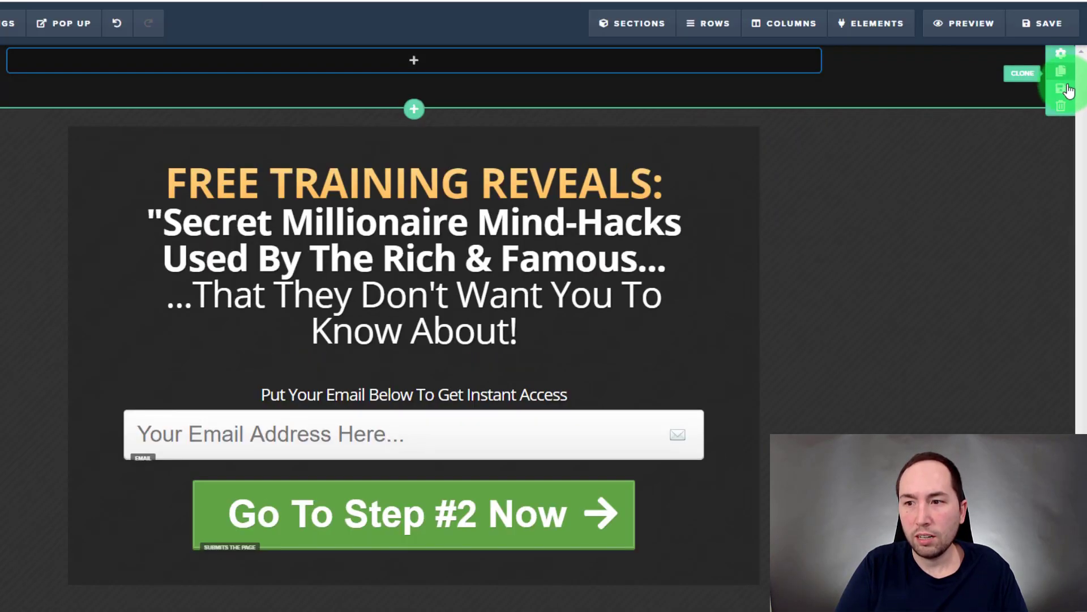
pyautogui.click(1061, 106)
pyautogui.click(485, 45)
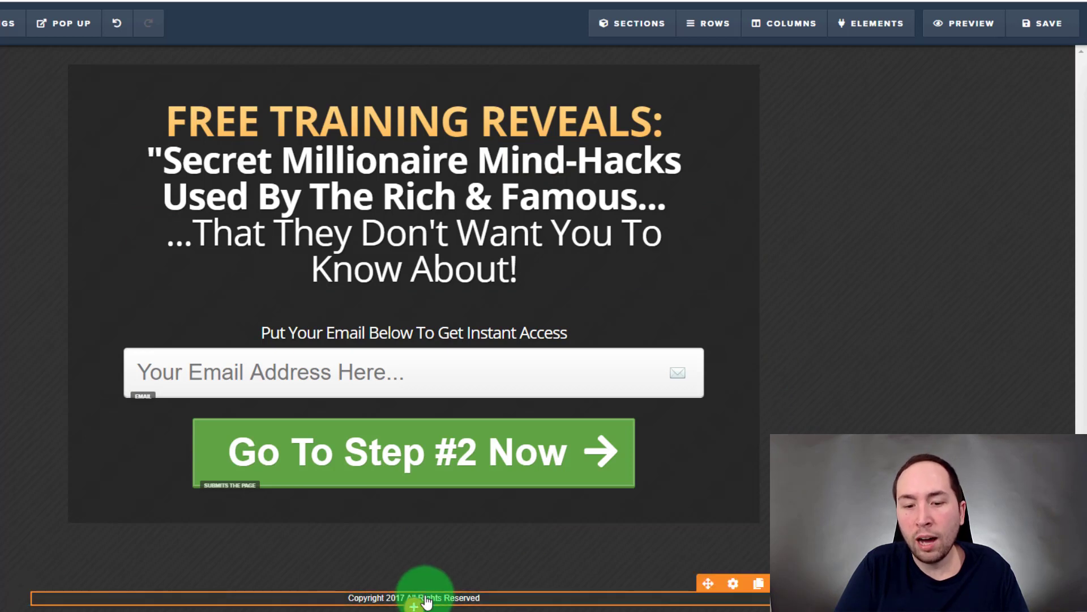
pyautogui.click(369, 596)
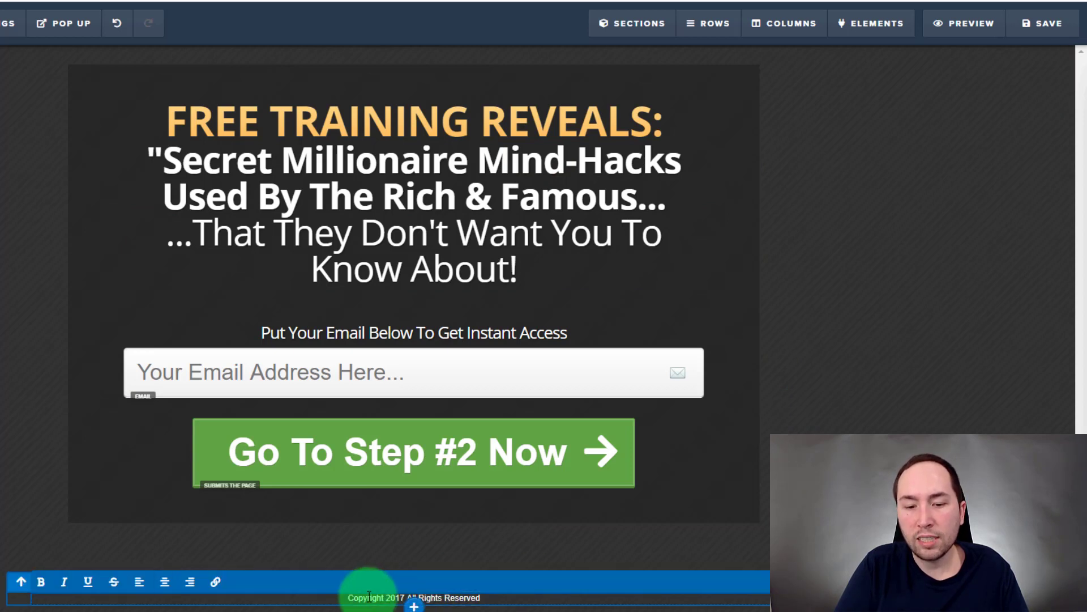
pyautogui.click(529, 605)
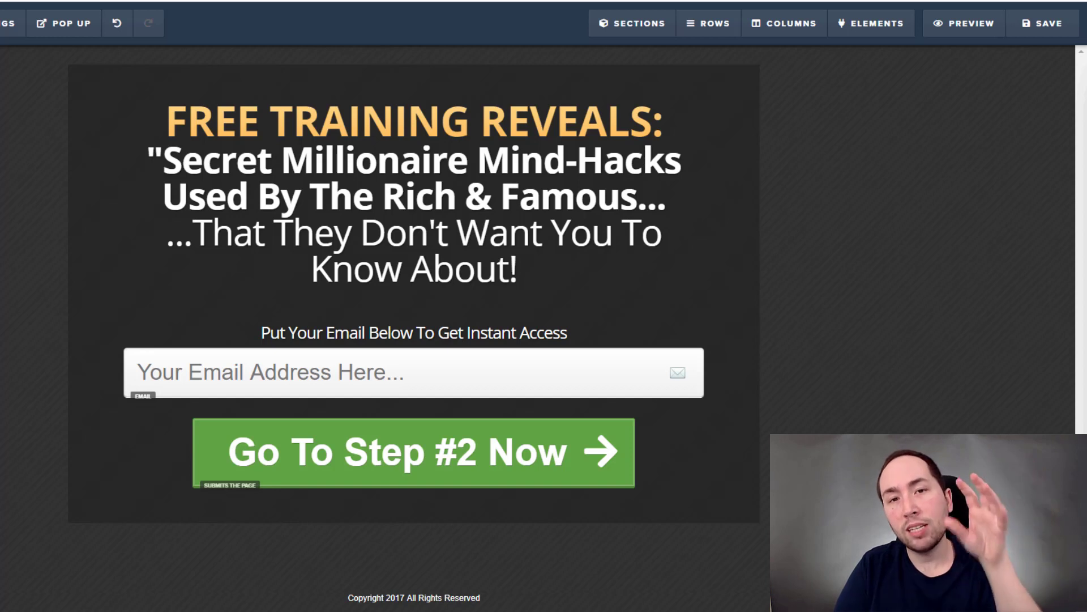
# Switch to ConvertKit and open its overview of landing pages and forms.
pyautogui.click(369, 378)
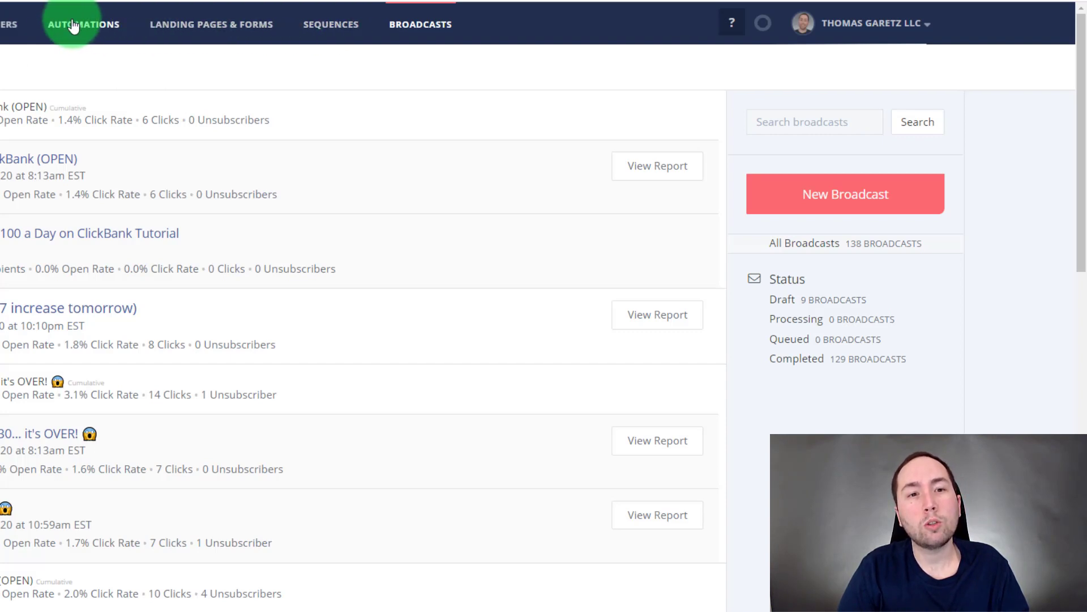
pyautogui.click(204, 25)
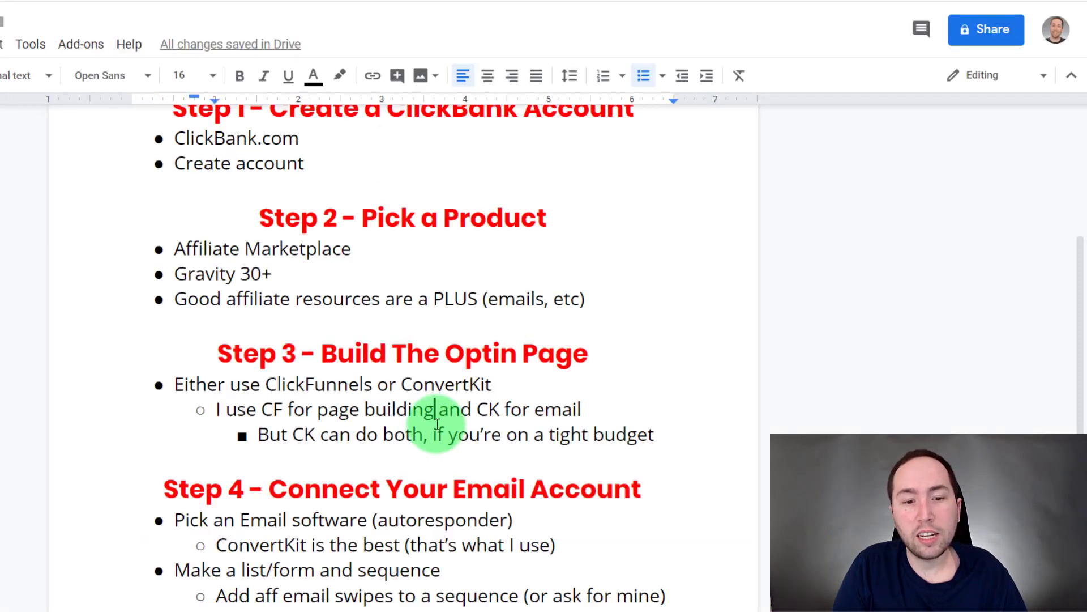
# Switch to the Google Docs outline and review the Step 4 notes on connecting an email account, software choice, form and sequence.
pyautogui.scroll(-2, 439, 417)
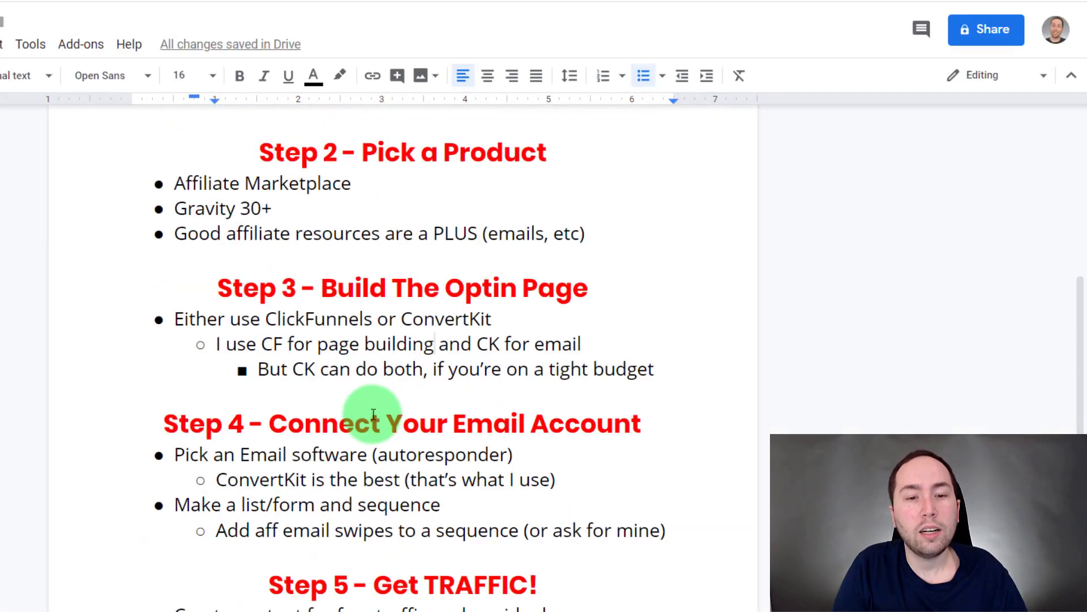
pyautogui.moveTo(162, 348); pyautogui.dragTo(687, 345)
pyautogui.click(680, 347)
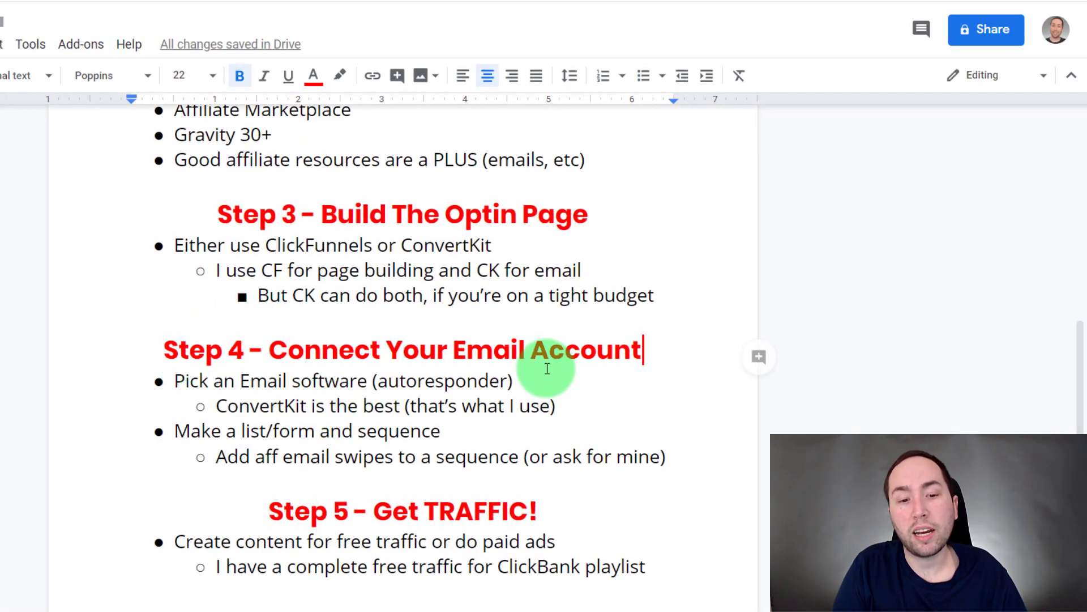
pyautogui.moveTo(174, 381); pyautogui.dragTo(518, 379)
pyautogui.click(413, 370)
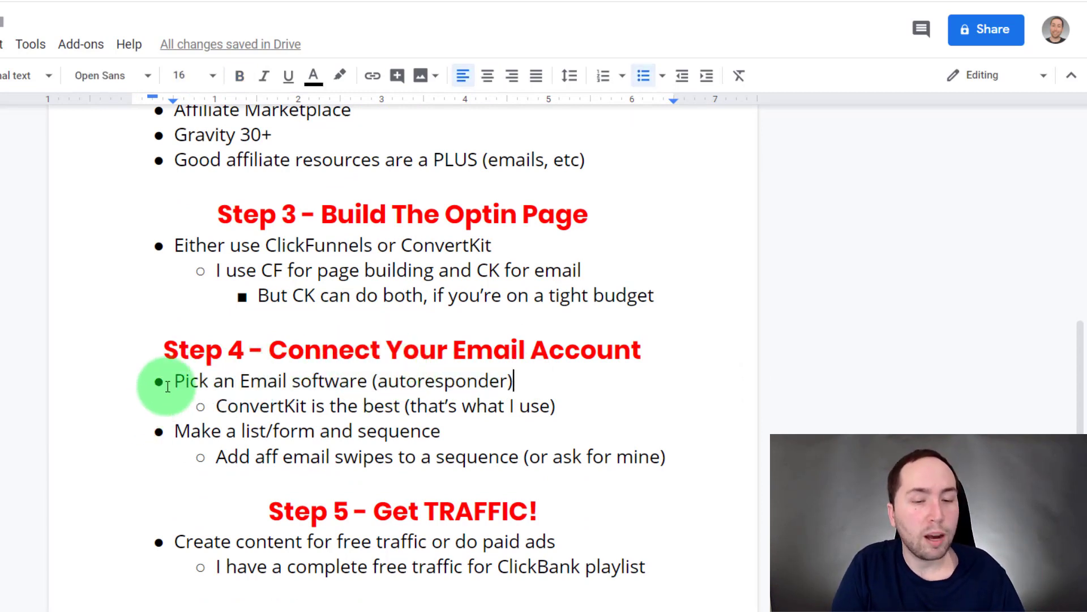
pyautogui.moveTo(218, 405); pyautogui.dragTo(556, 413)
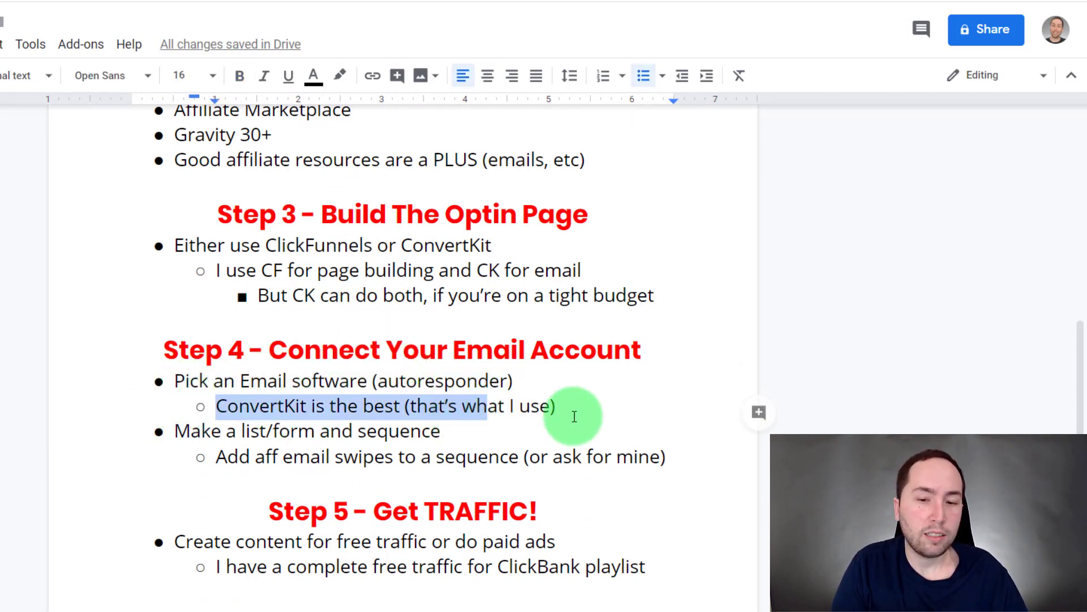
pyautogui.click(574, 417)
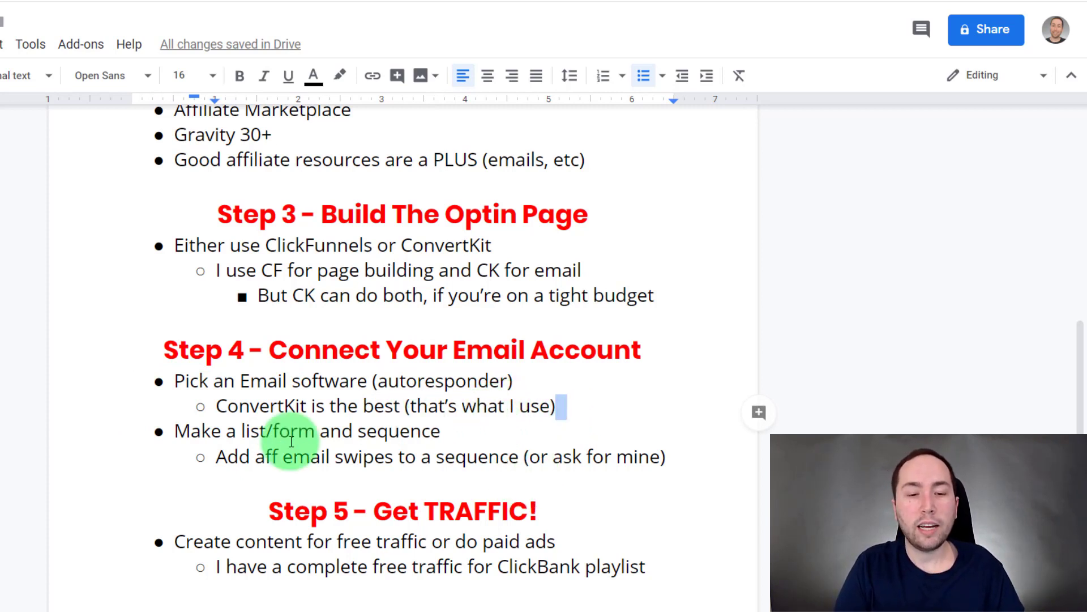
pyautogui.moveTo(177, 431); pyautogui.dragTo(485, 417)
pyautogui.click(465, 424)
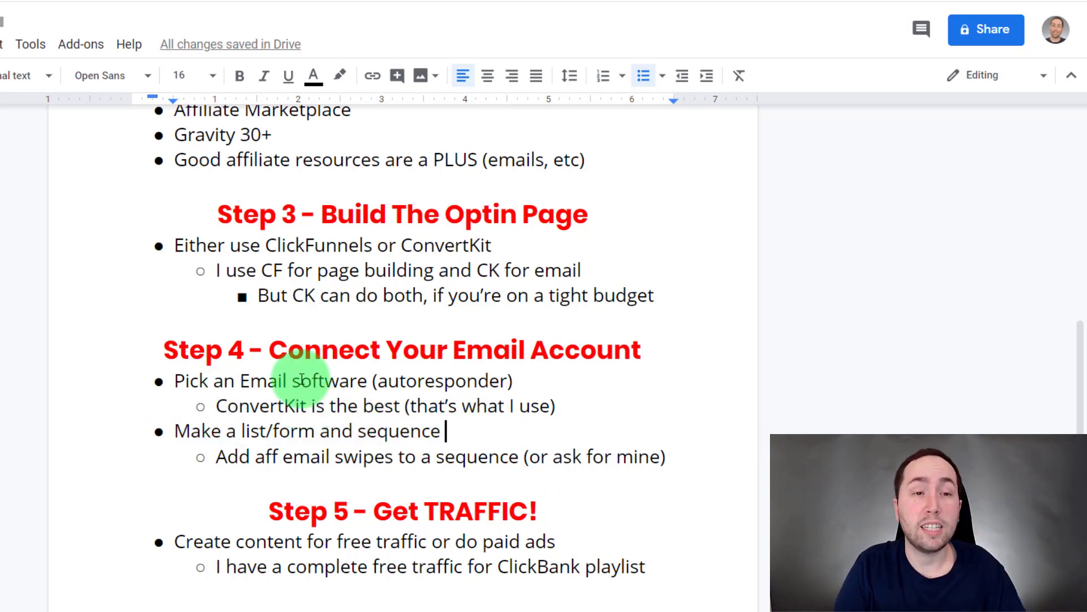
# Switch back to ConvertKit and create a new inline form from the Clare template.
pyautogui.click(326, 2)
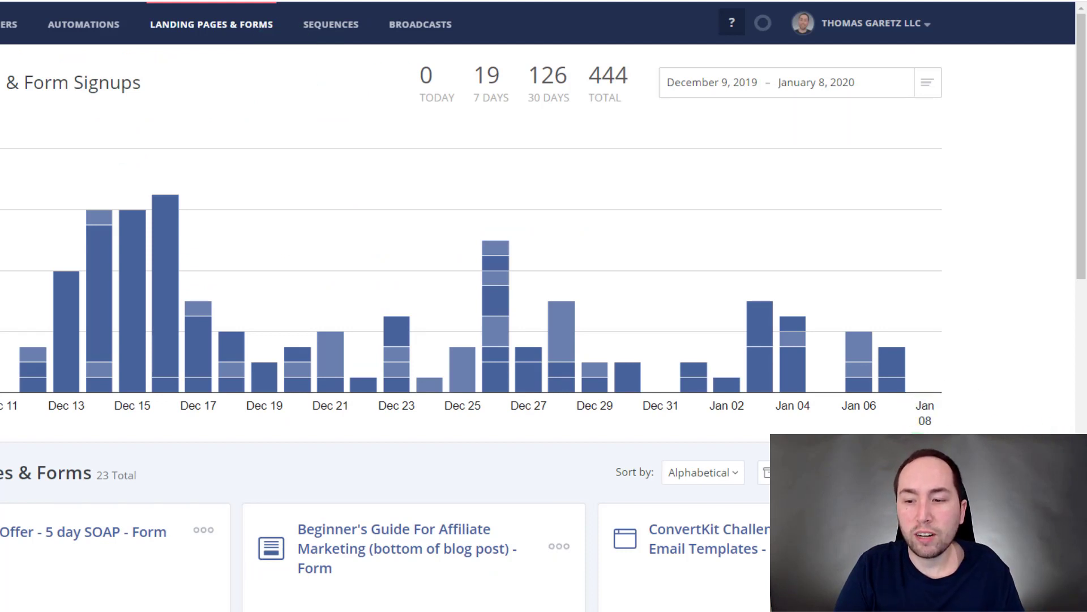
pyautogui.scroll(-3, 898, 316)
pyautogui.click(879, 266)
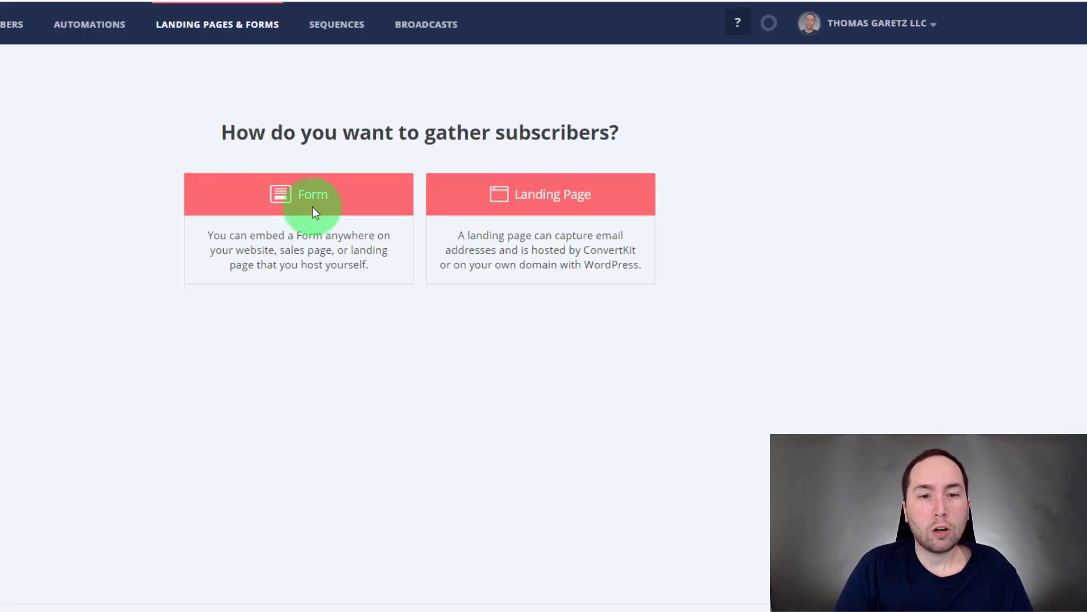
pyautogui.click(314, 211)
pyautogui.click(97, 194)
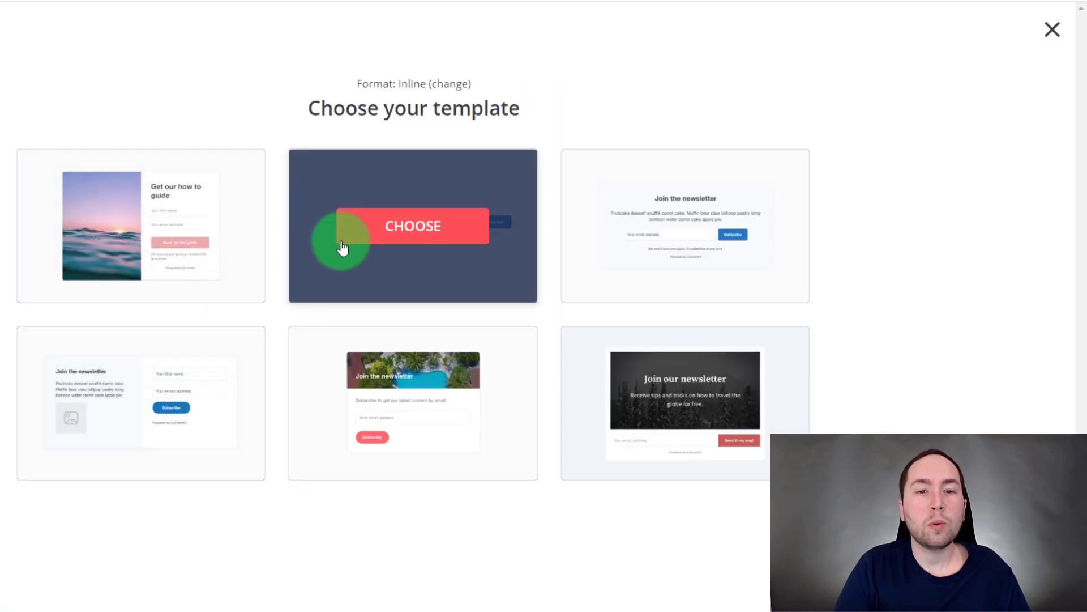
pyautogui.click(341, 242)
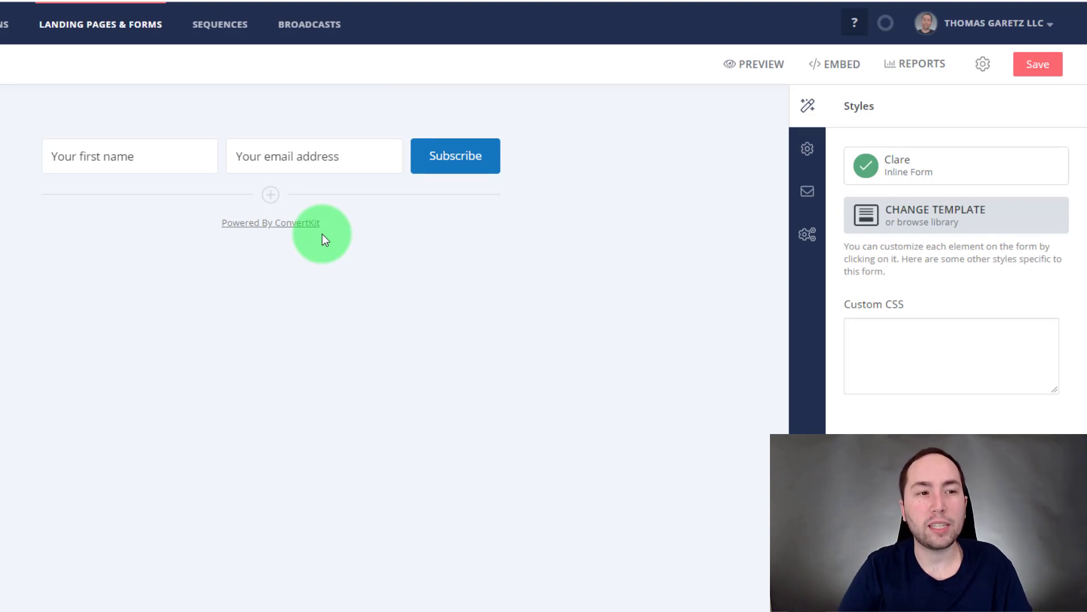
# Name the form "Overnight millionaire system", turn off its incentive email, and save it.
pyautogui.click(110, 64)
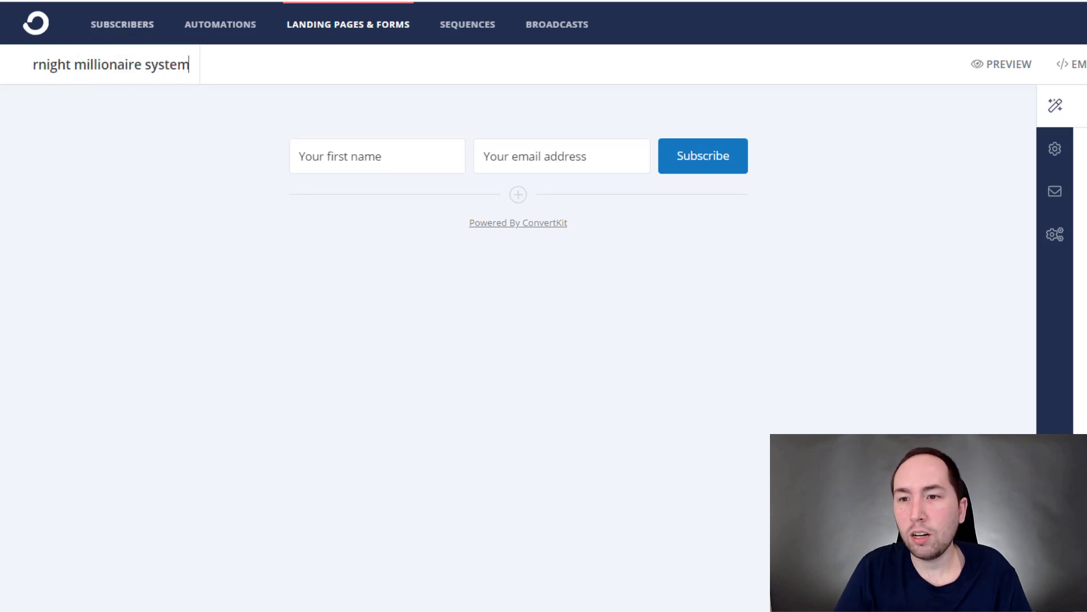
pyautogui.click(1031, 66)
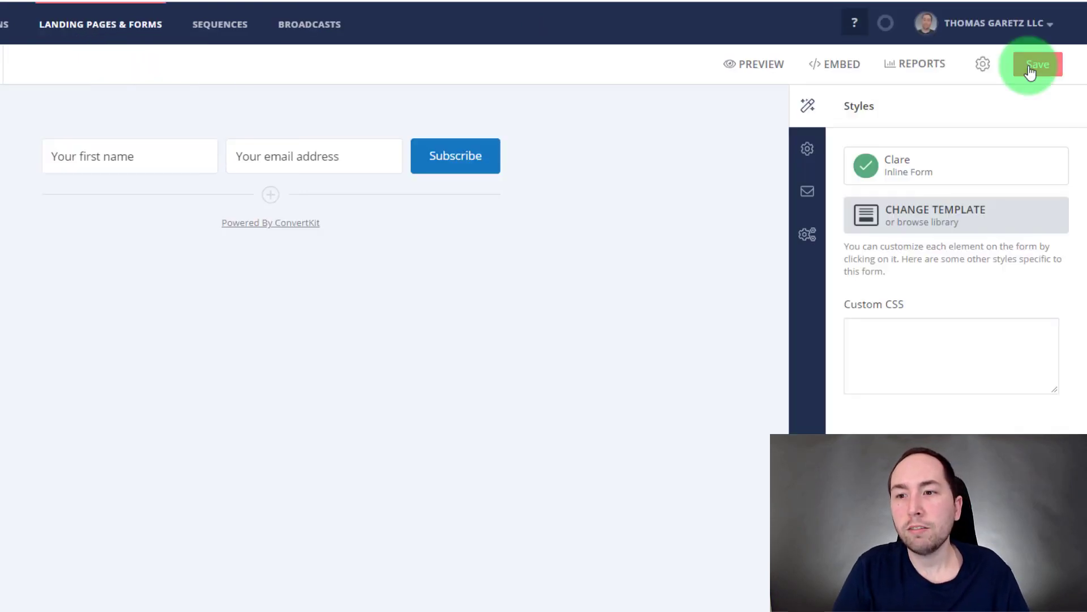
pyautogui.click(808, 148)
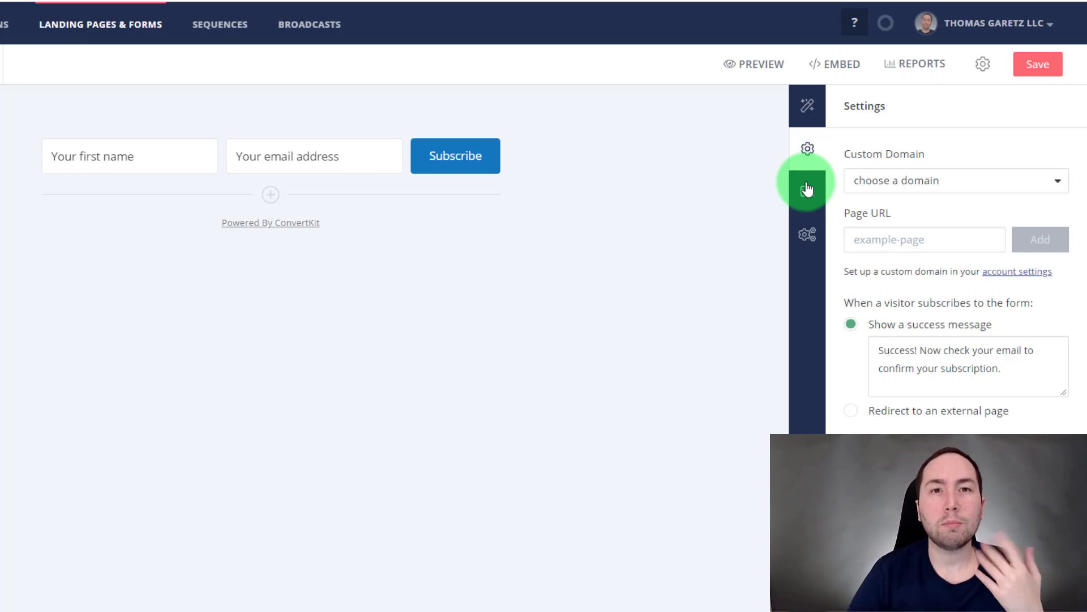
pyautogui.click(807, 234)
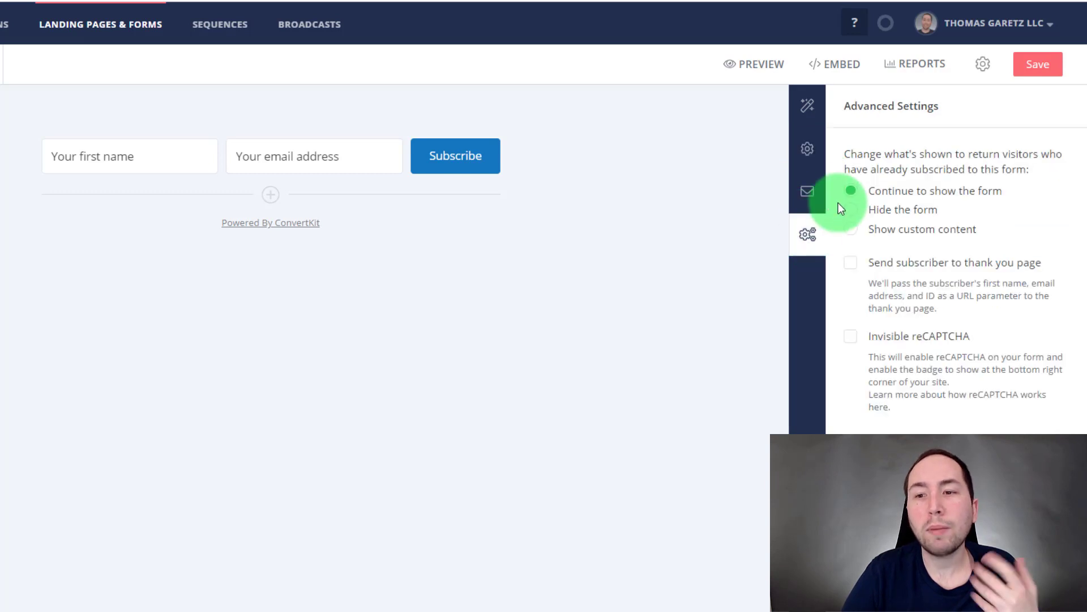
pyautogui.click(808, 191)
pyautogui.click(851, 153)
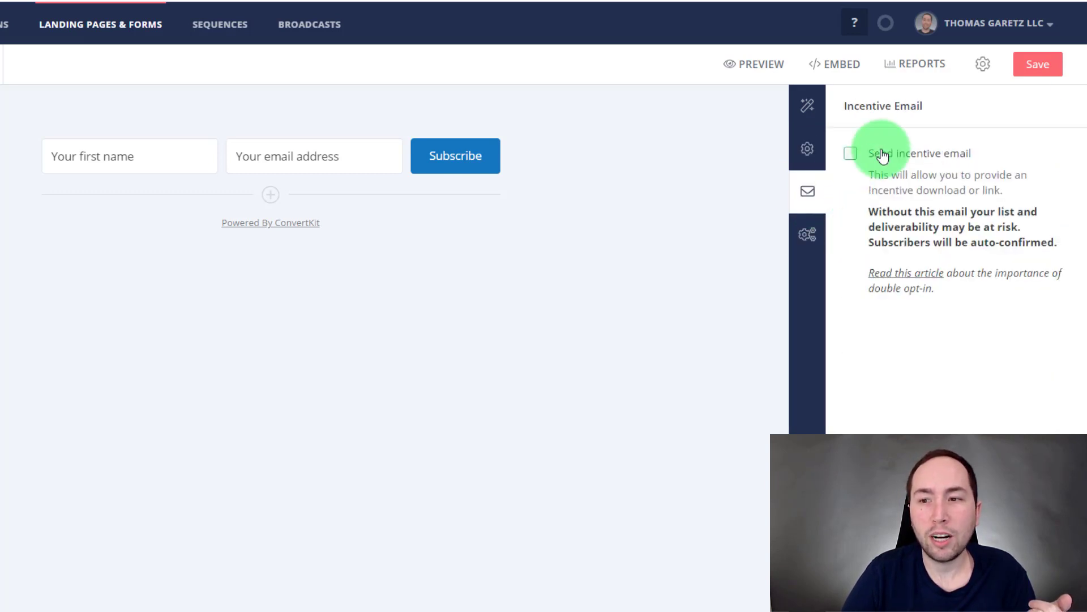
pyautogui.click(1049, 69)
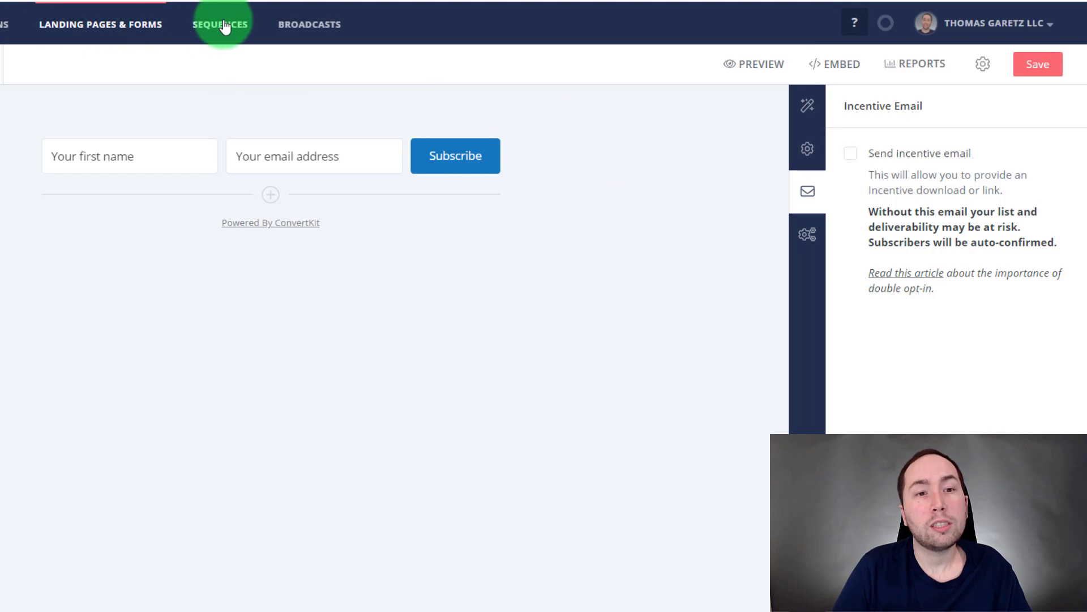
# Create a new email sequence named "millionaire overnight system - sequence".
pyautogui.click(219, 24)
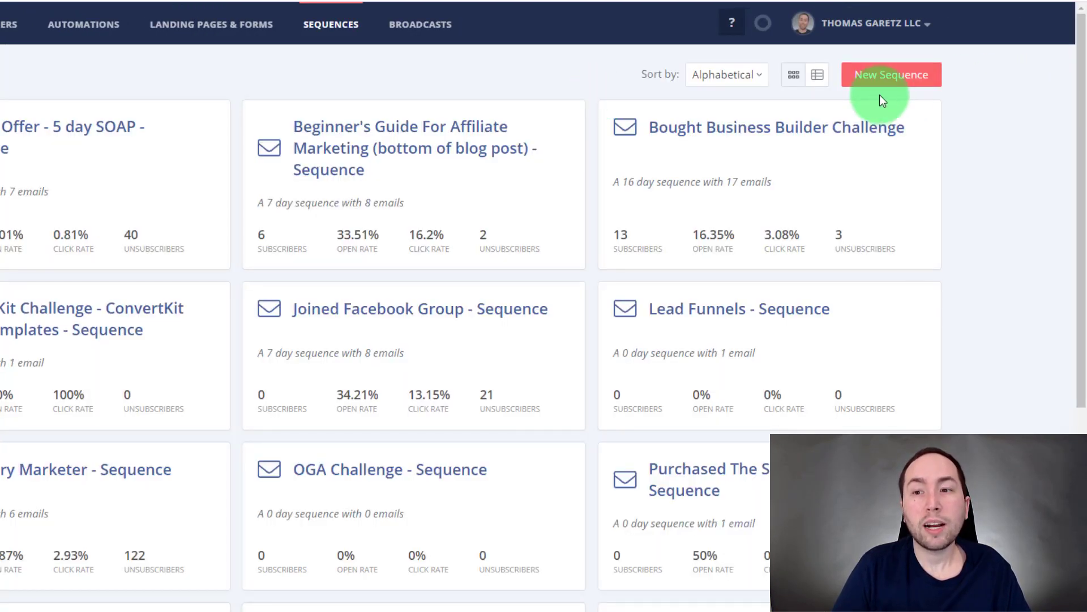
pyautogui.click(889, 73)
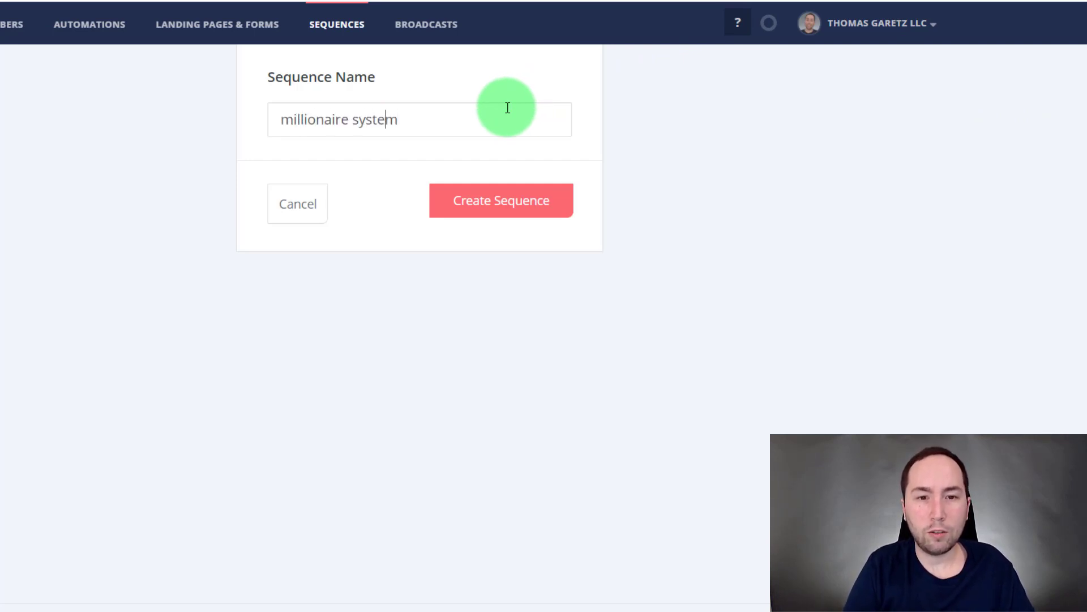
pyautogui.write('vernigt')
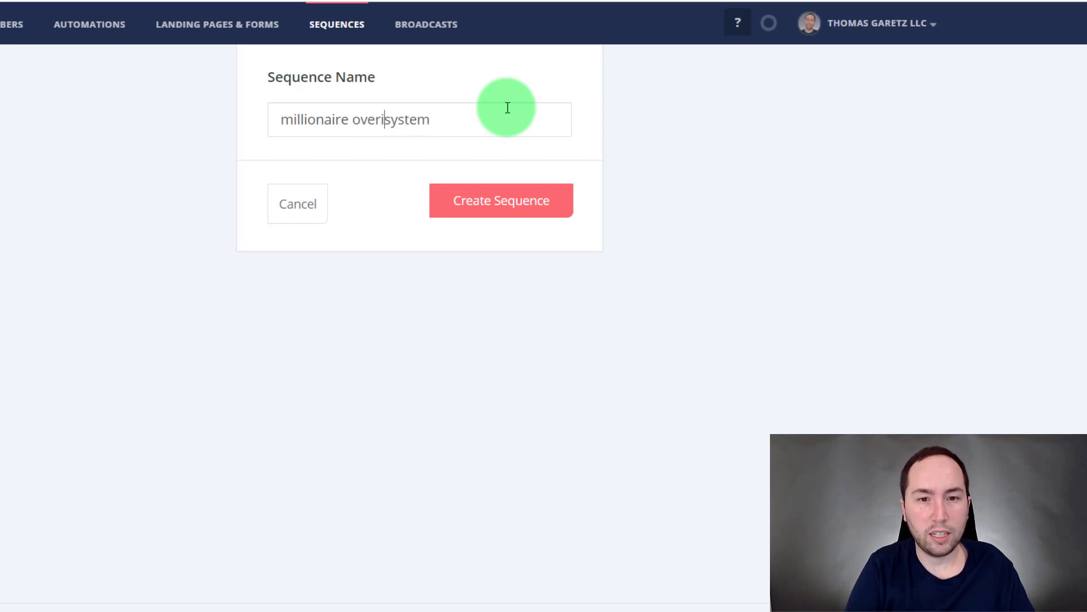
pyautogui.rightClick(385, 128)
pyautogui.click(431, 159)
pyautogui.click(501, 124)
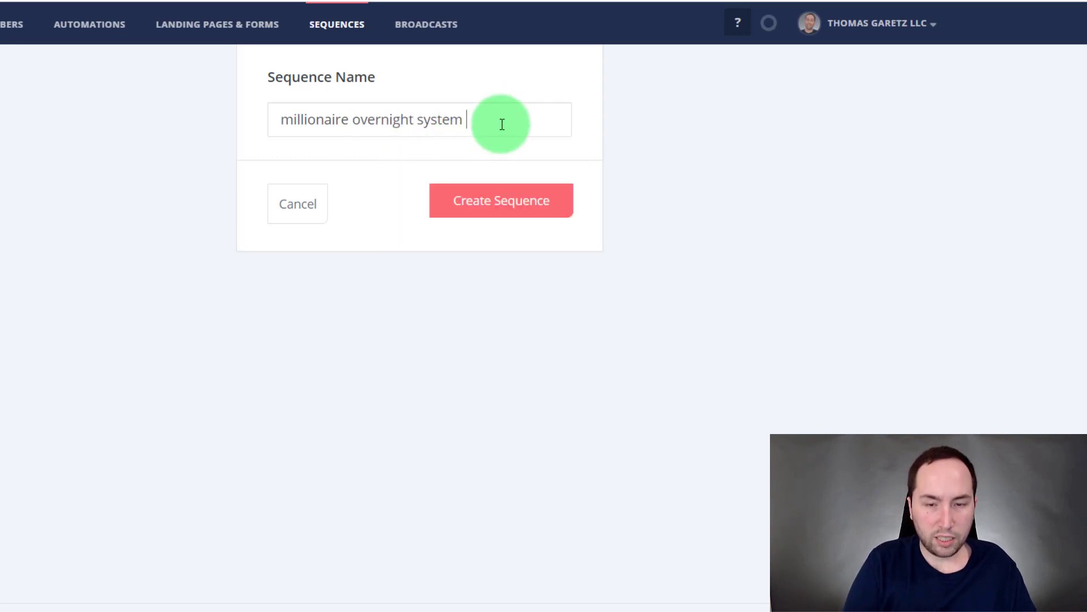
pyautogui.click(509, 202)
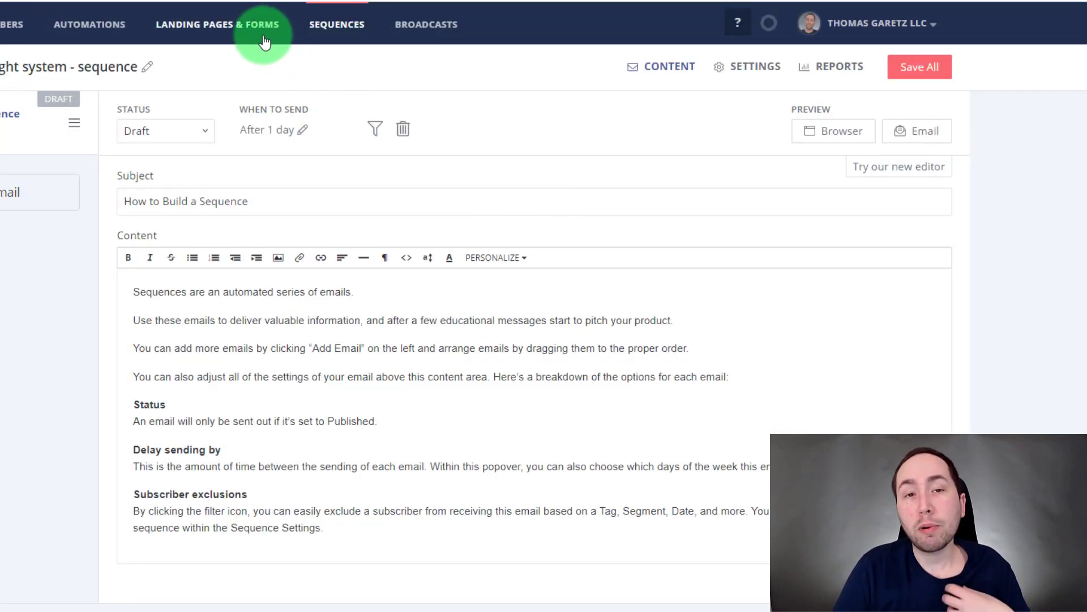
# Create a new automation that starts when a subscriber joins the "Overnight millionaire system" form.
pyautogui.click(113, 22)
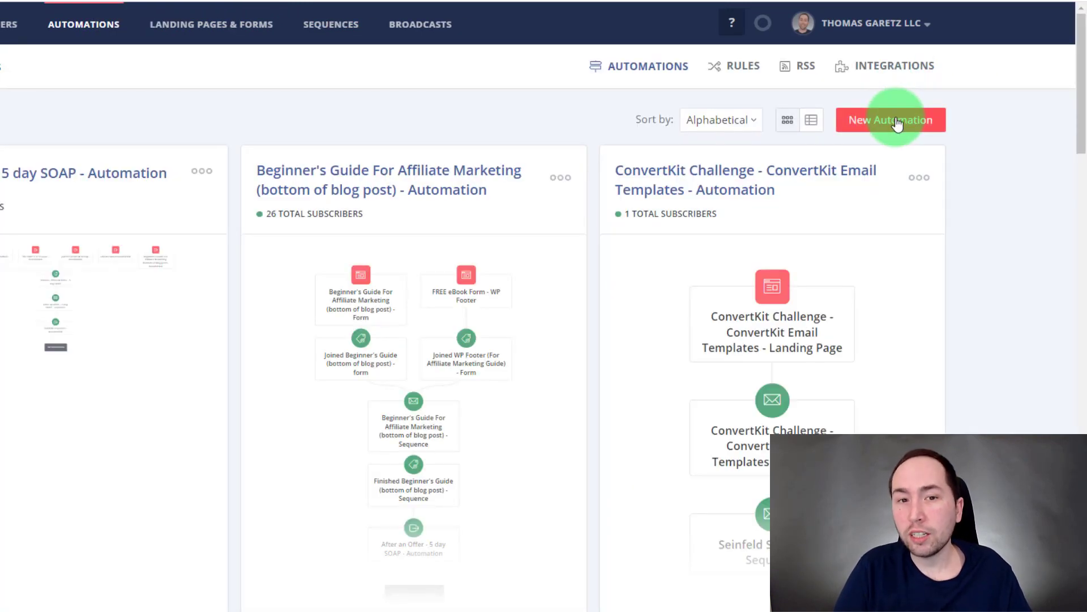
pyautogui.click(897, 124)
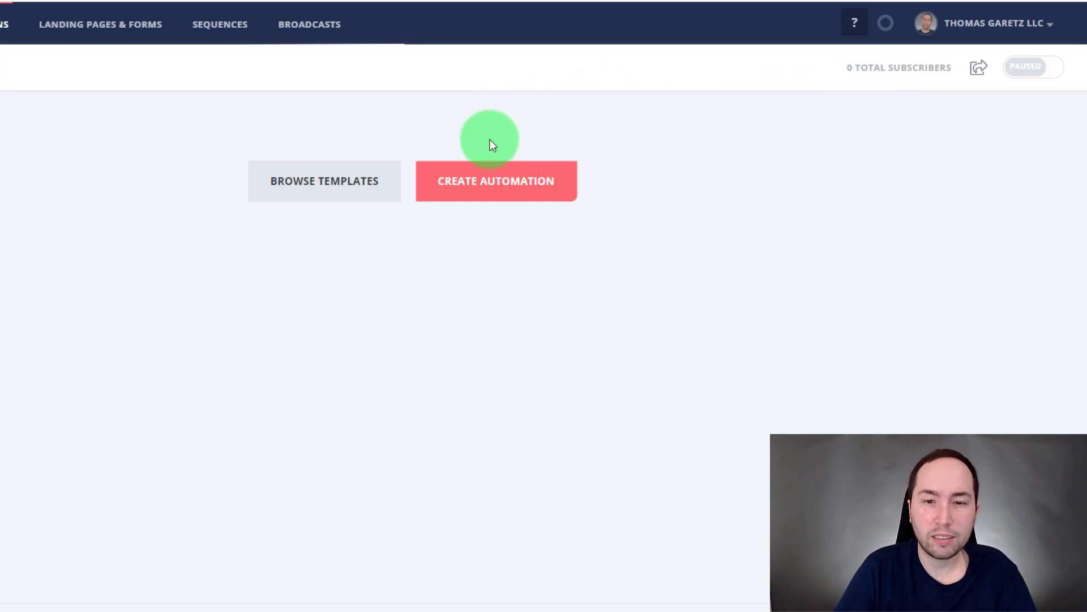
pyautogui.click(491, 173)
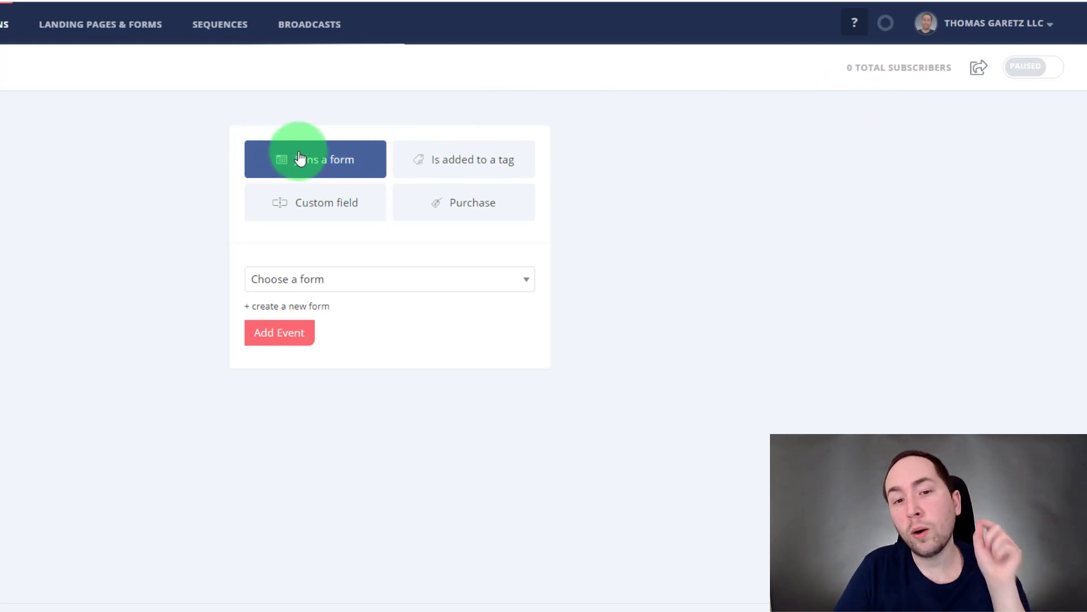
pyautogui.click(347, 283)
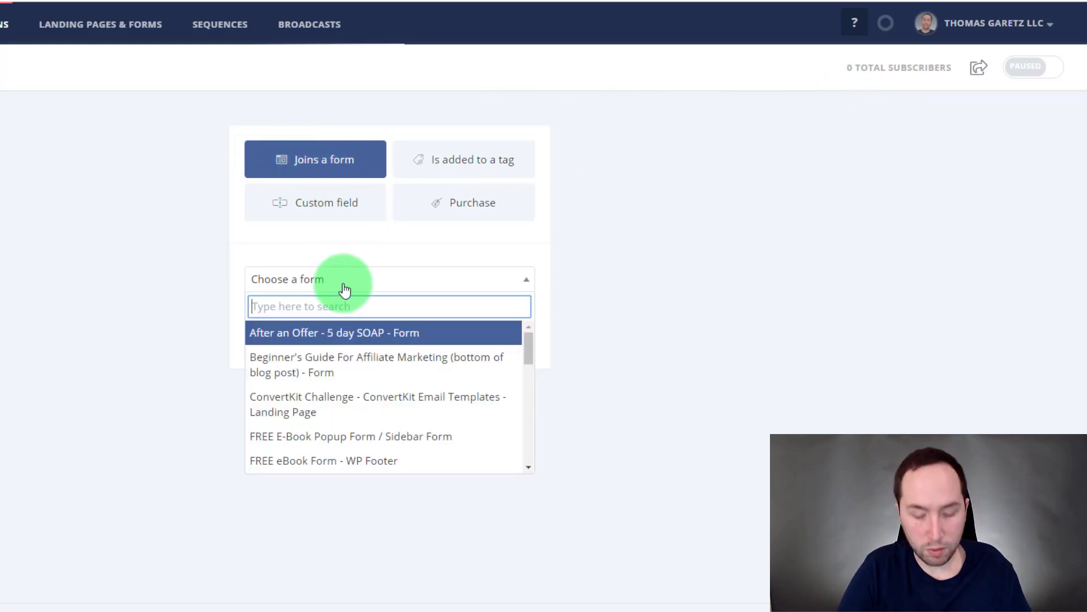
pyautogui.write('over')
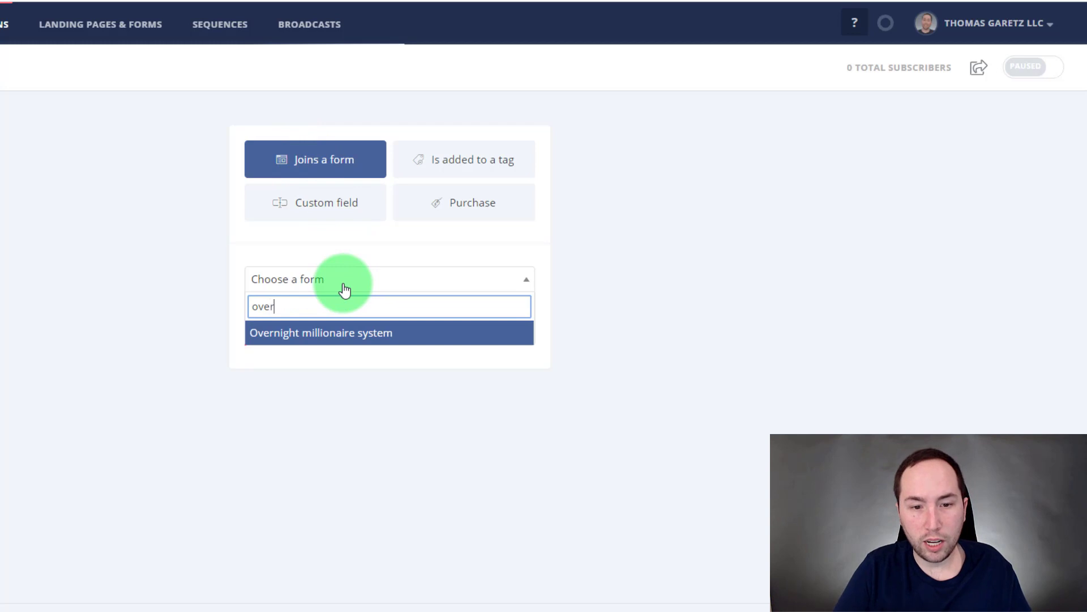
pyautogui.click(320, 332)
pyautogui.click(294, 334)
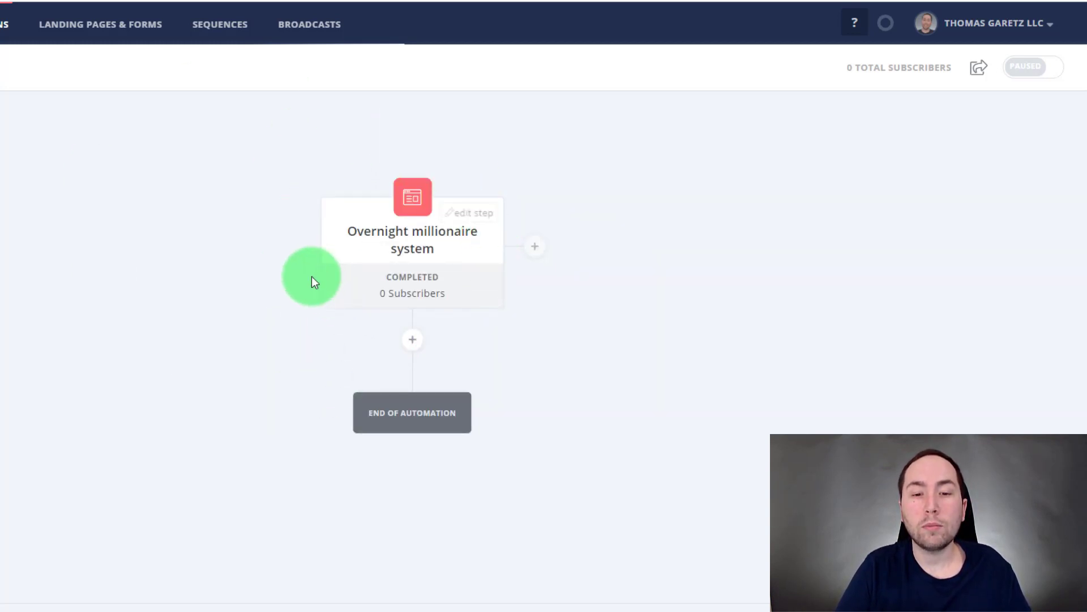
# Add an email sequence action below the form event, using "millionaire overnight system - sequence".
pyautogui.click(413, 339)
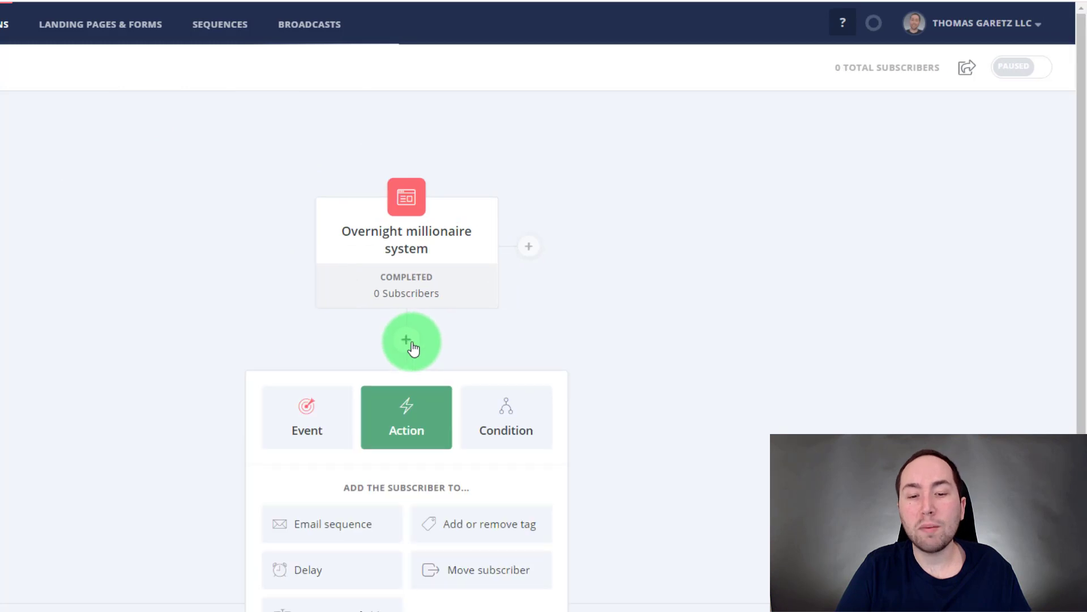
pyautogui.click(356, 538)
pyautogui.click(403, 527)
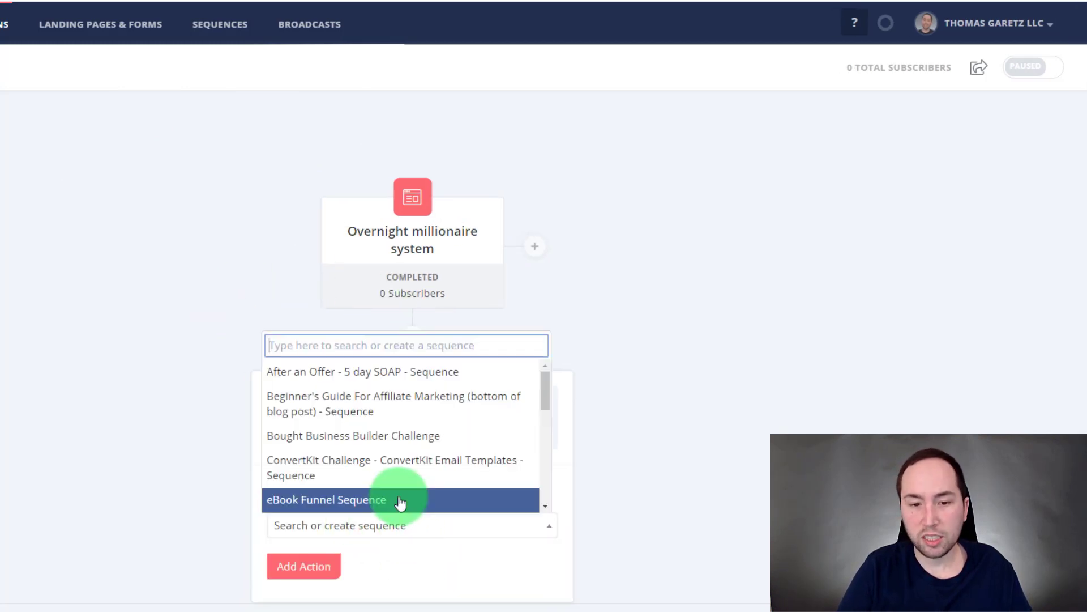
pyautogui.write('over')
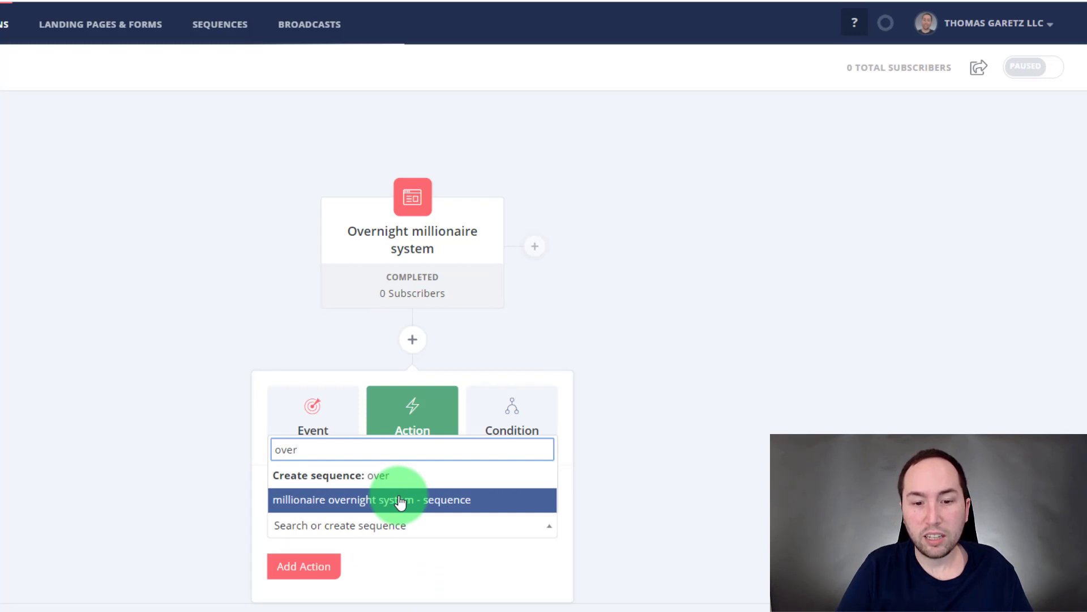
pyautogui.click(401, 502)
pyautogui.click(310, 565)
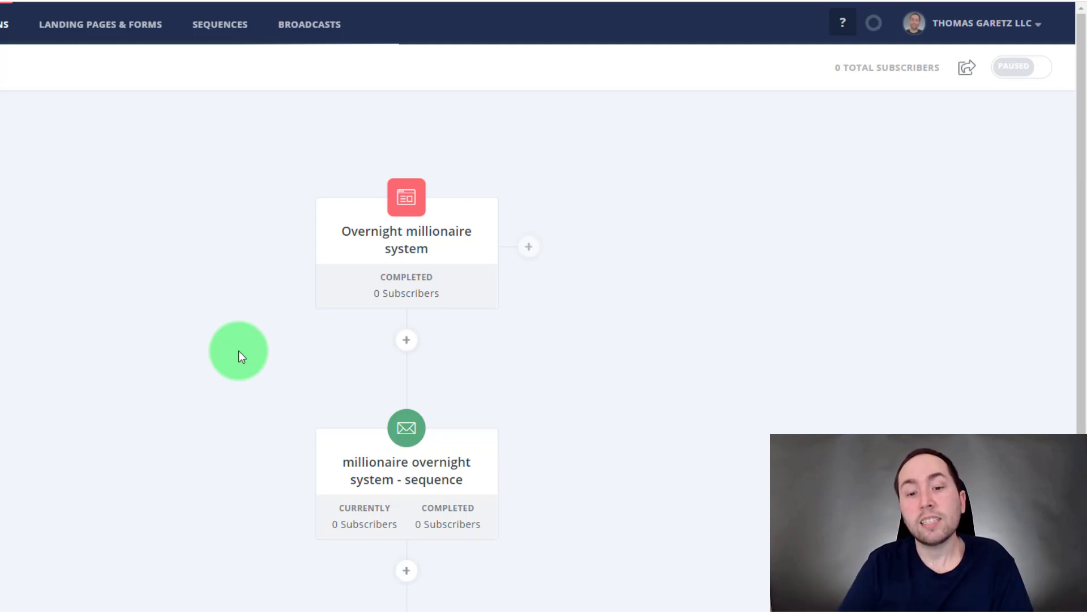
# Rename the automation as "Overnight millionaire system - automation" and turn it on so it runs live.
pyautogui.moveTo(417, 476)
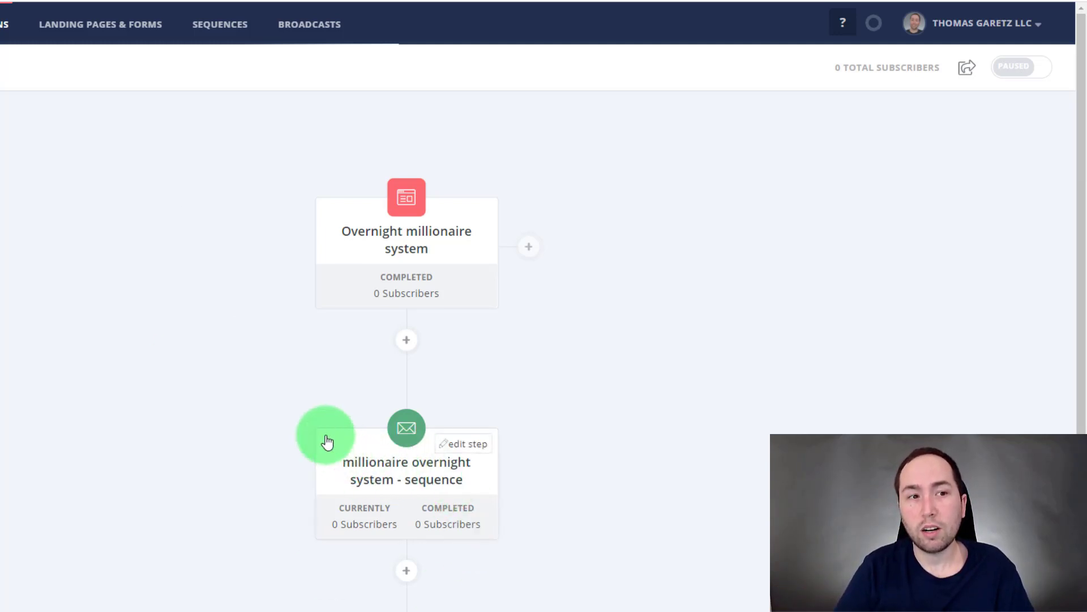
pyautogui.tripleClick(184, 72)
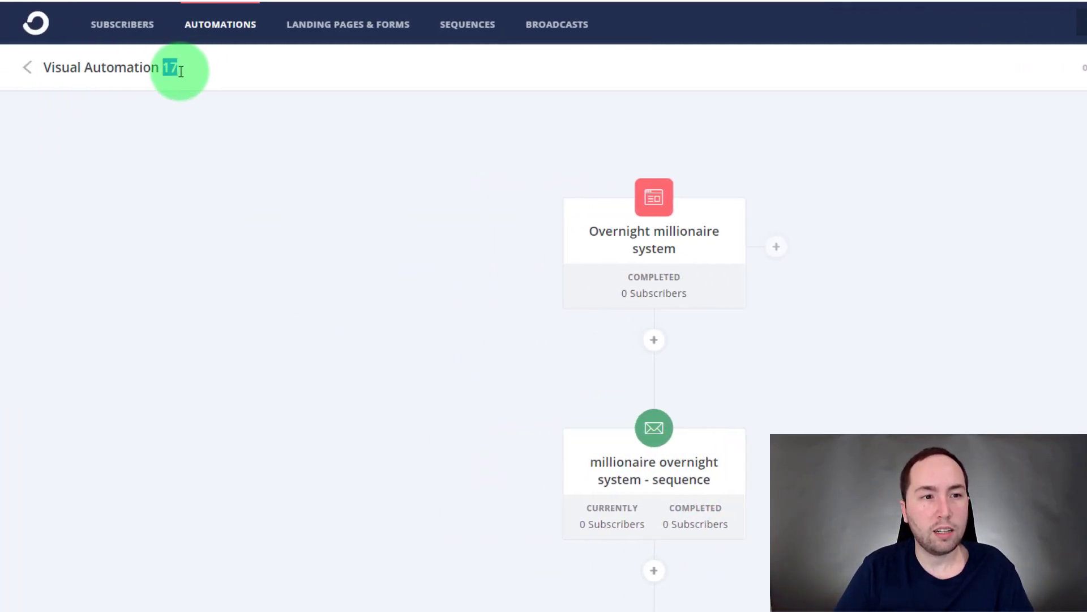
pyautogui.write('Overnight millionaire system')
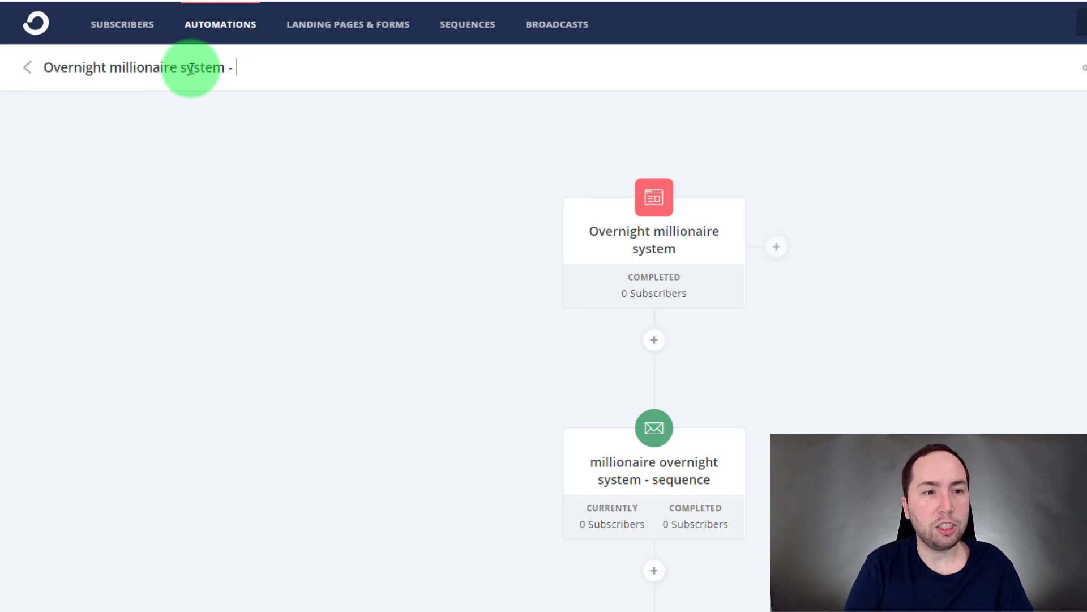
pyautogui.write('- automation')
pyautogui.press('Return')
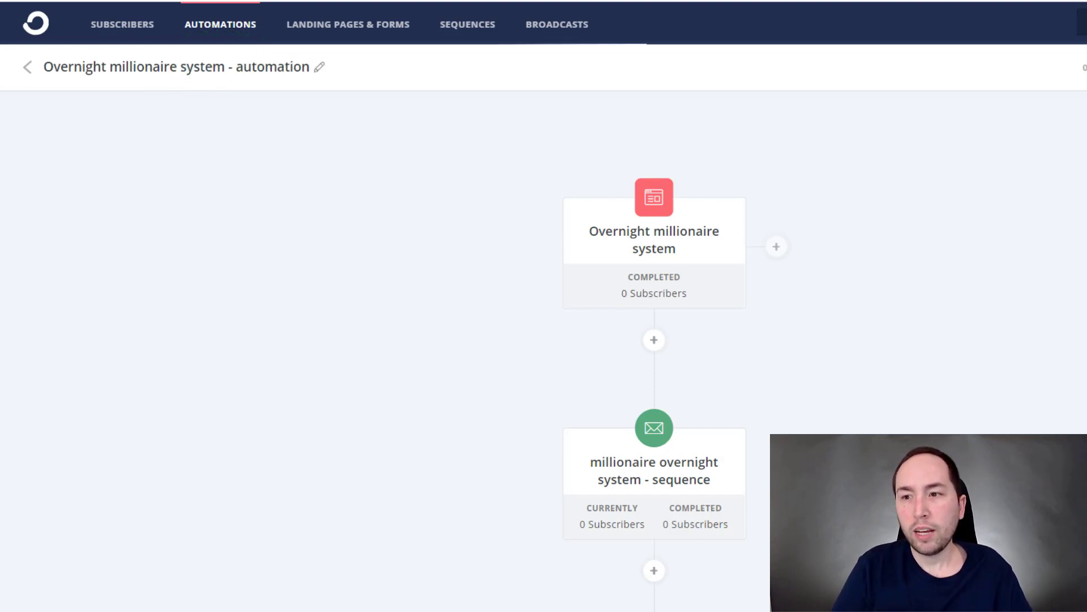
pyautogui.click(1011, 71)
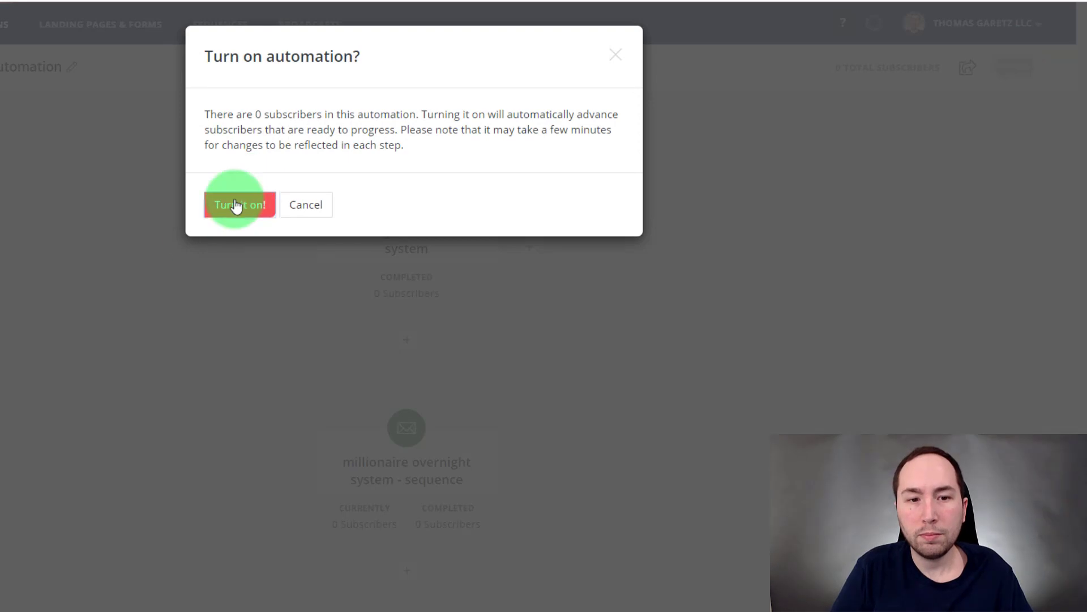
pyautogui.click(236, 205)
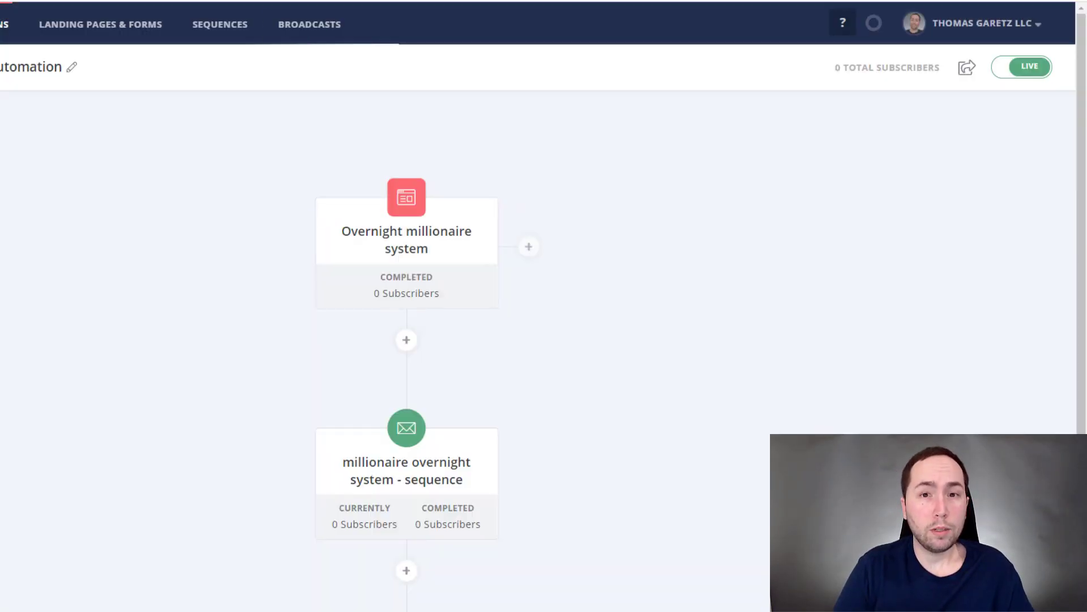
# Open the email sequence "millionaire overnight system - sequence" for editing.
pyautogui.click(4, 24)
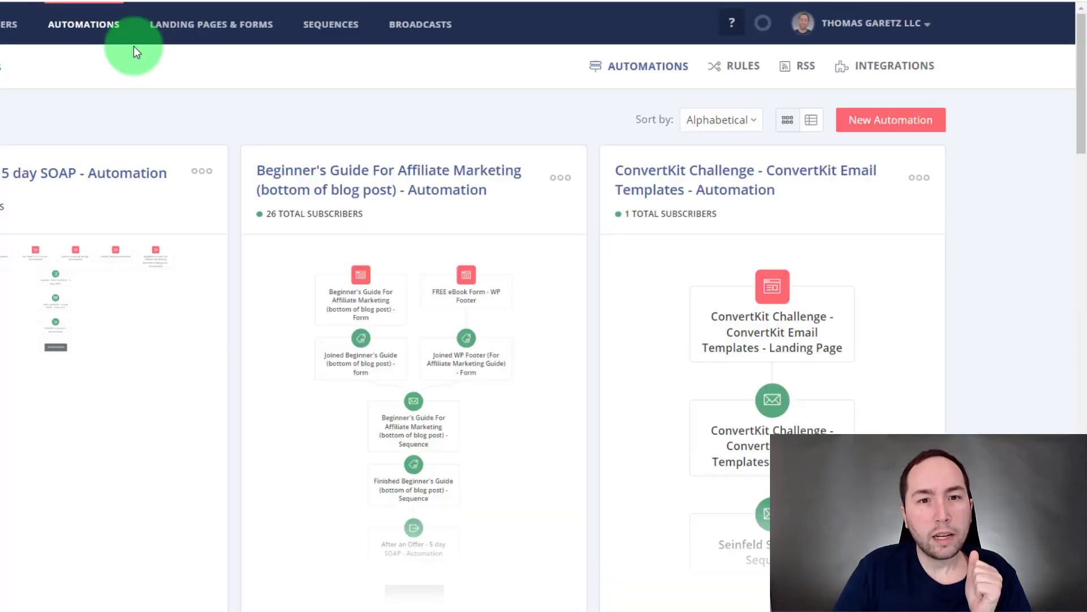
pyautogui.click(331, 24)
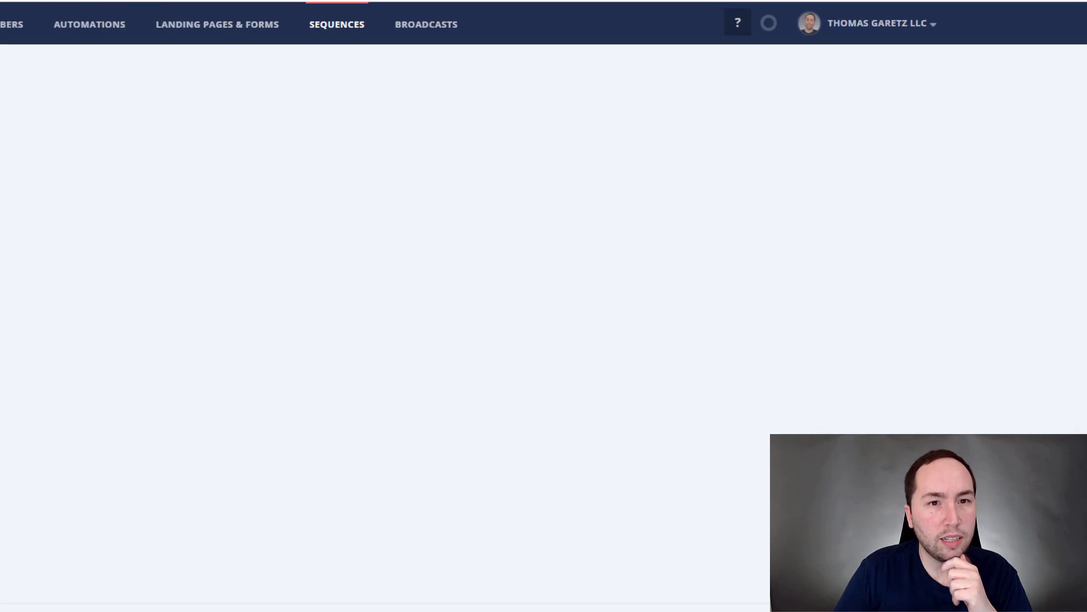
pyautogui.scroll(-3, 192, 152)
pyautogui.scroll(-6, 304, 317)
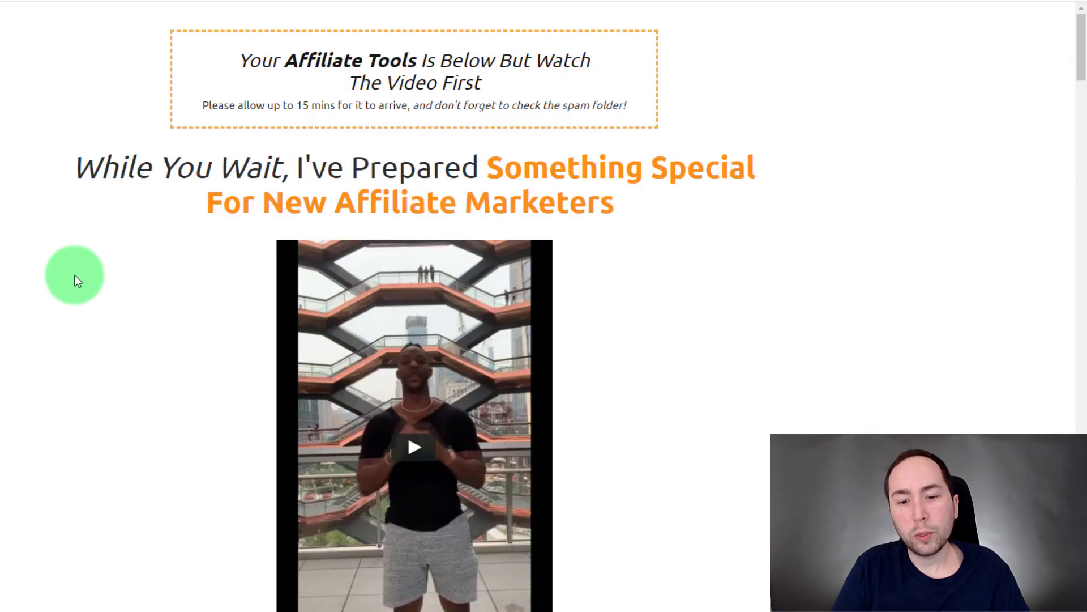
# Open the email swipes document from the offer's affiliate tools page and copy the first swipe email's text.
pyautogui.scroll(-15, 79, 275)
pyautogui.click(324, 144)
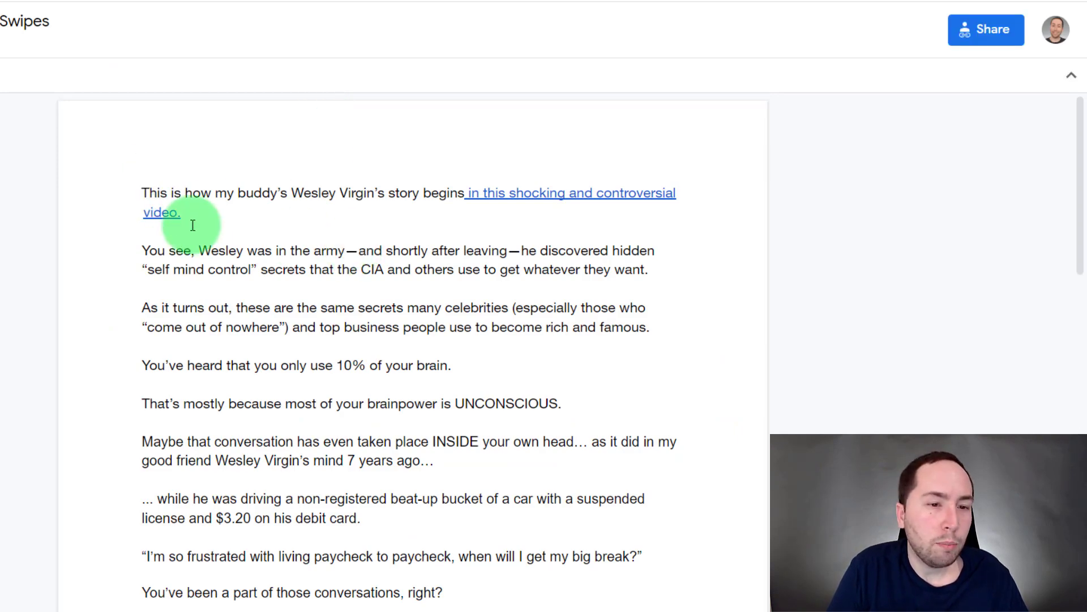
pyautogui.moveTo(135, 188); pyautogui.dragTo(376, 163)
pyautogui.scroll(-6, 252, 284)
pyautogui.scroll(-1, 277, 307)
pyautogui.scroll(-2, 285, 304)
pyautogui.scroll(2, 386, 204)
pyautogui.scroll(-10, 376, 162)
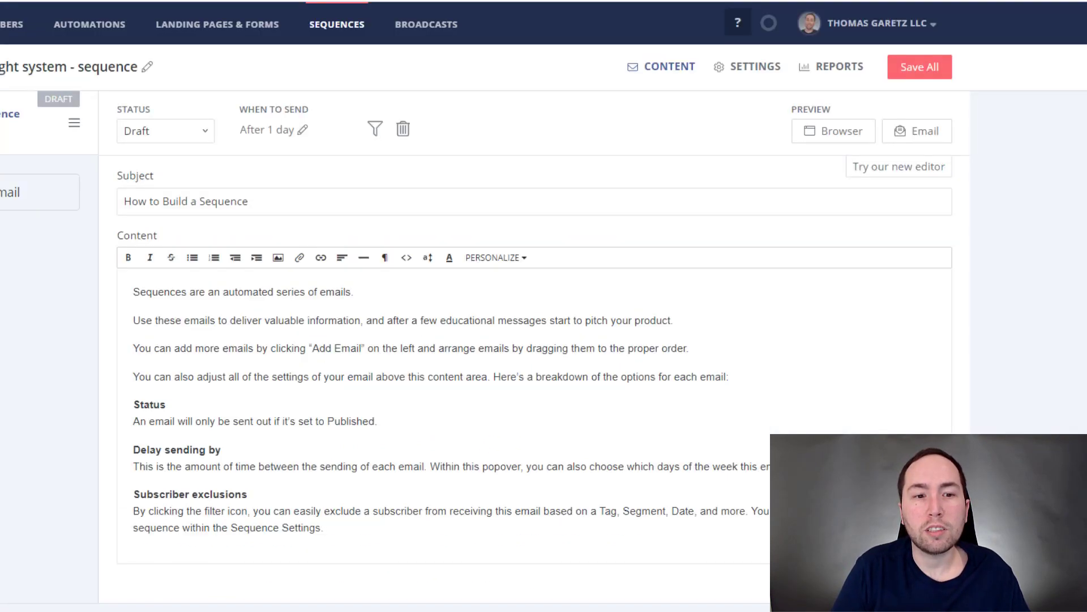
# Replace the sequence email's placeholder content with the copied swipe text and remove the stray space before its first line.
pyautogui.click(260, 393)
pyautogui.hotkey('ctrl', 'a')
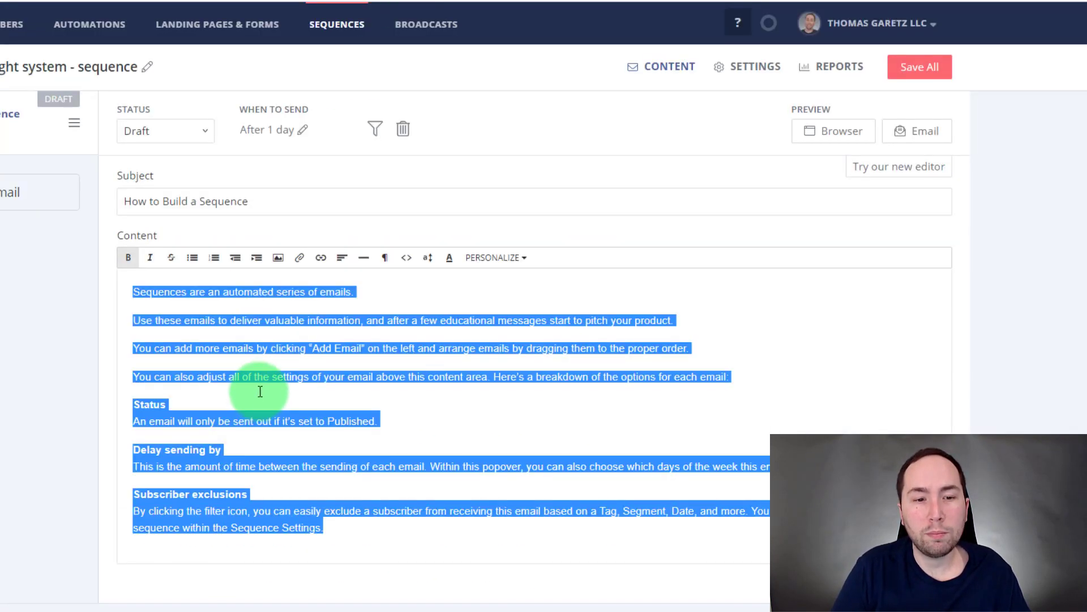
pyautogui.hotkey('ctrl', 'v')
pyautogui.click(133, 292)
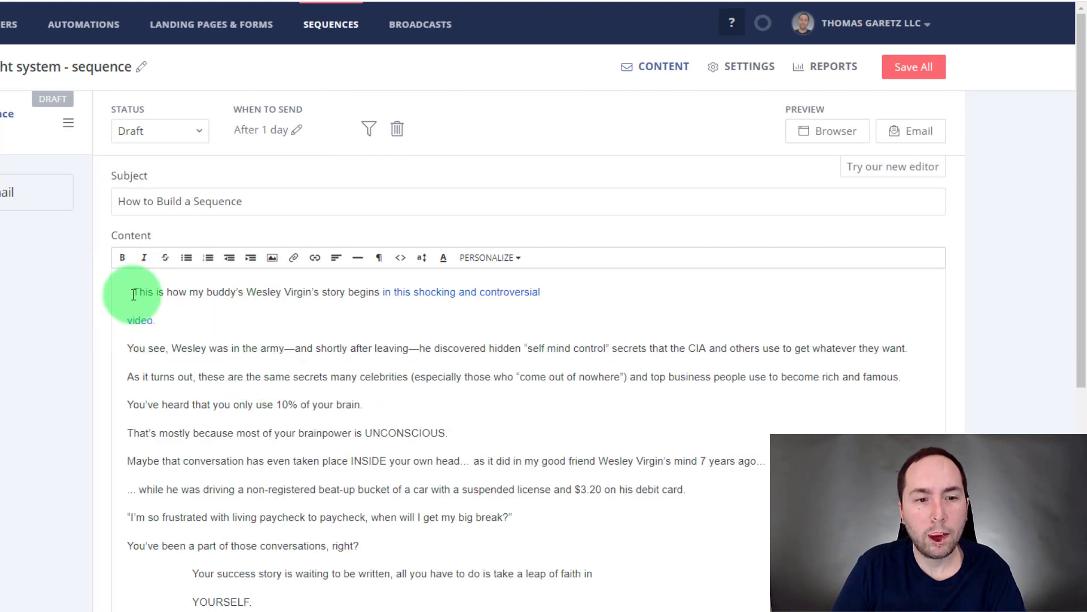
pyautogui.press('BackSpace')
# Set the email's subject to "text overnight millionaire", change its status to Active, and save the sequence.
pyautogui.tripleClick(231, 206)
pyautogui.write('text overnight millionaire')
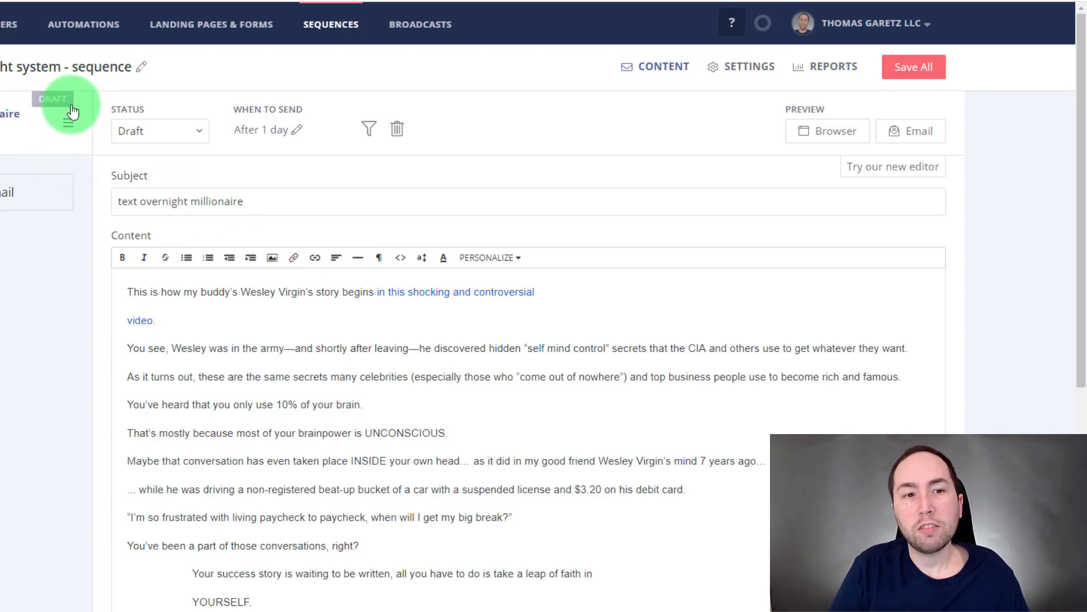
pyautogui.click(145, 128)
pyautogui.click(156, 173)
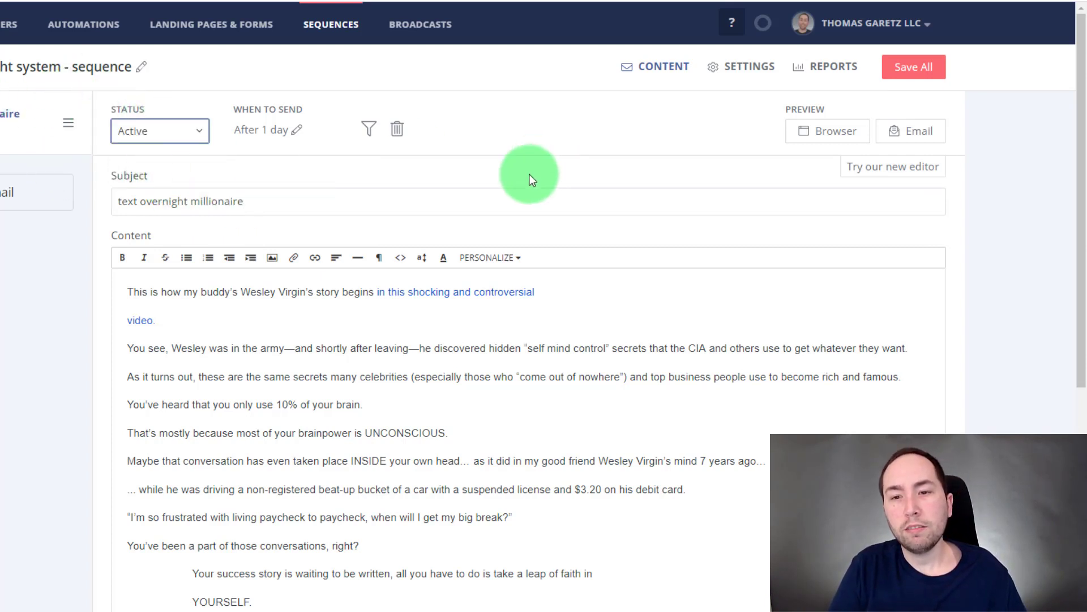
pyautogui.click(913, 66)
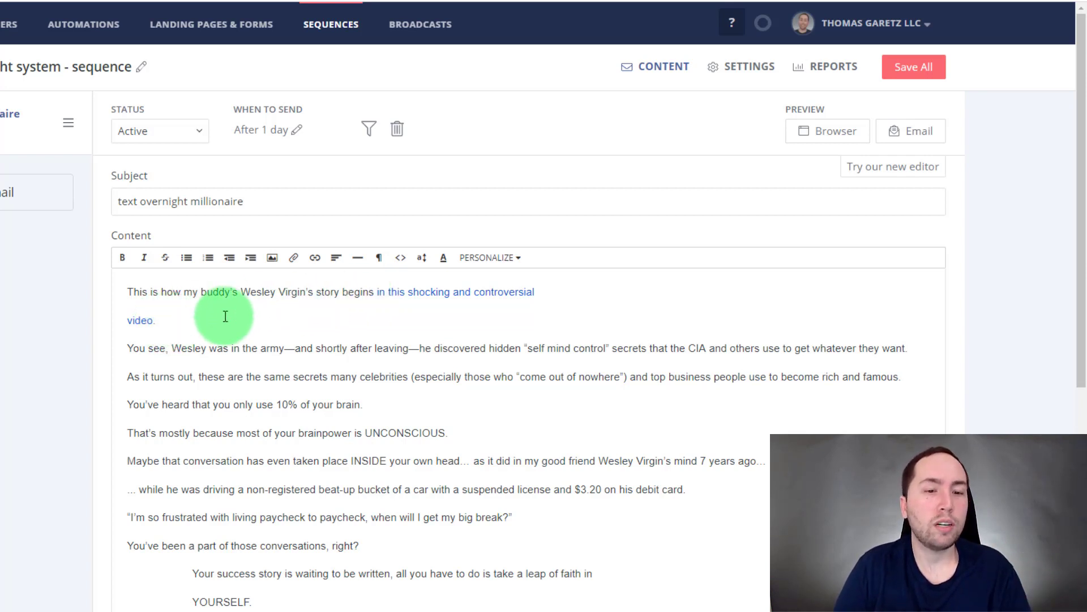
pyautogui.moveTo(376, 286); pyautogui.dragTo(389, 308)
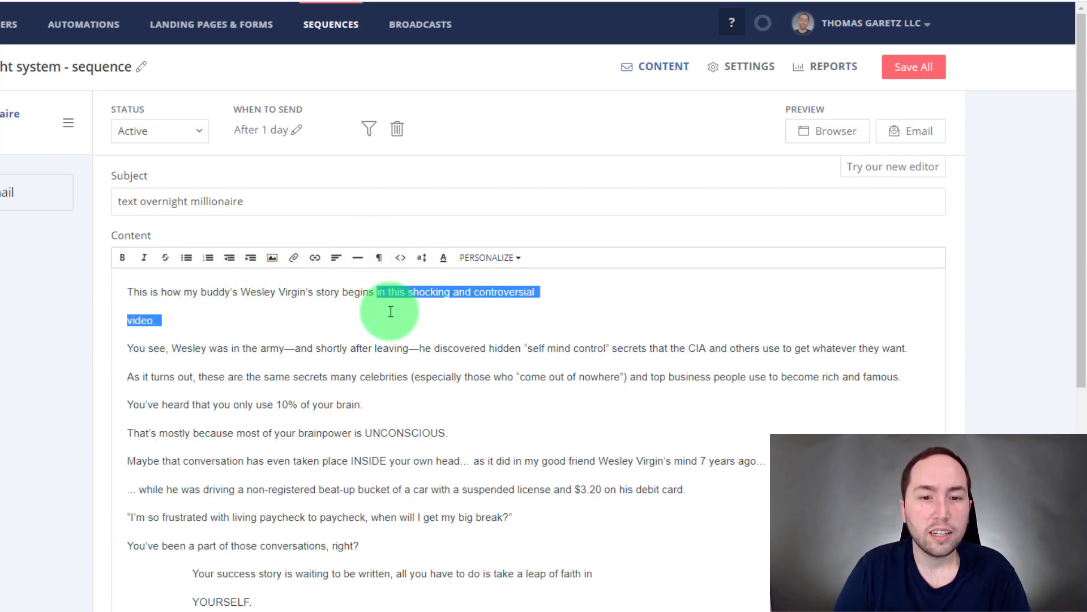
pyautogui.click(388, 308)
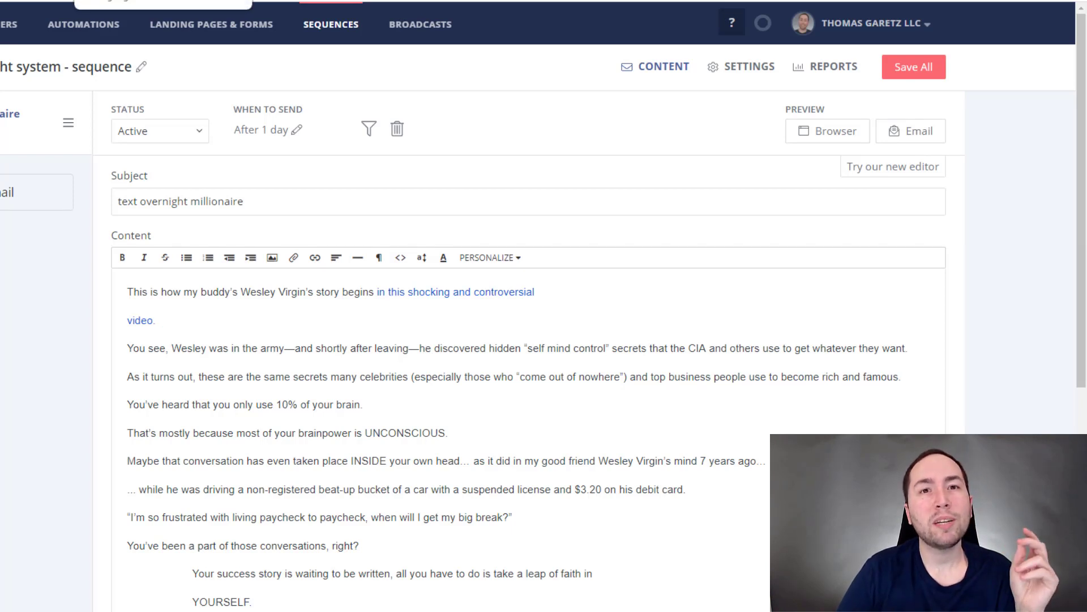
pyautogui.click(492, 121)
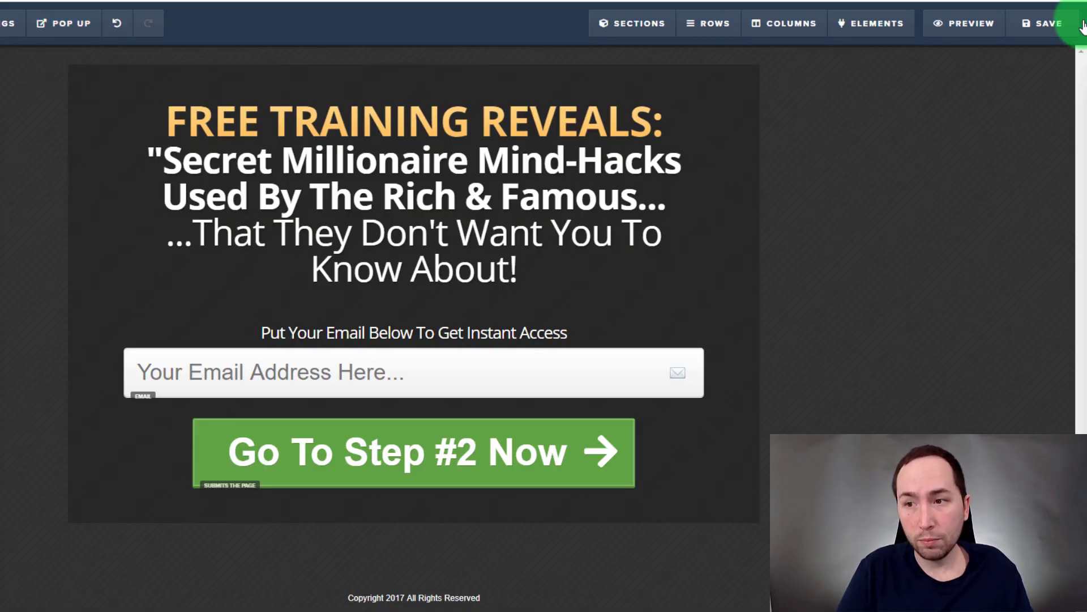
# In the ClickFunnels opt-in page, connect the ConvertKit integration using Subscribe to Form with the "Overnight millionaire system" list, and save the page.
pyautogui.click(1074, 24)
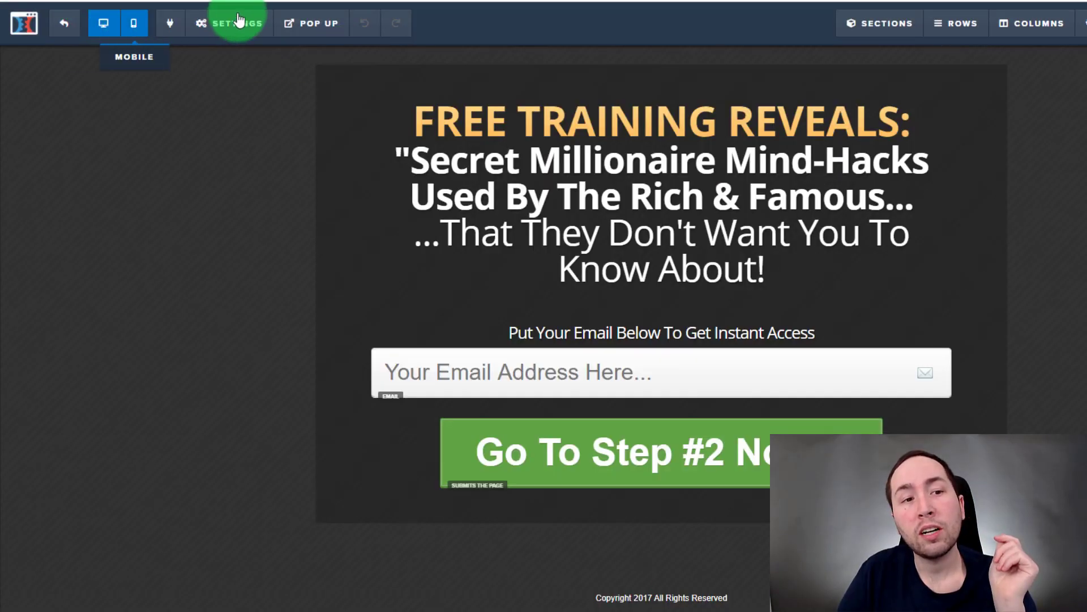
pyautogui.moveTo(240, 31)
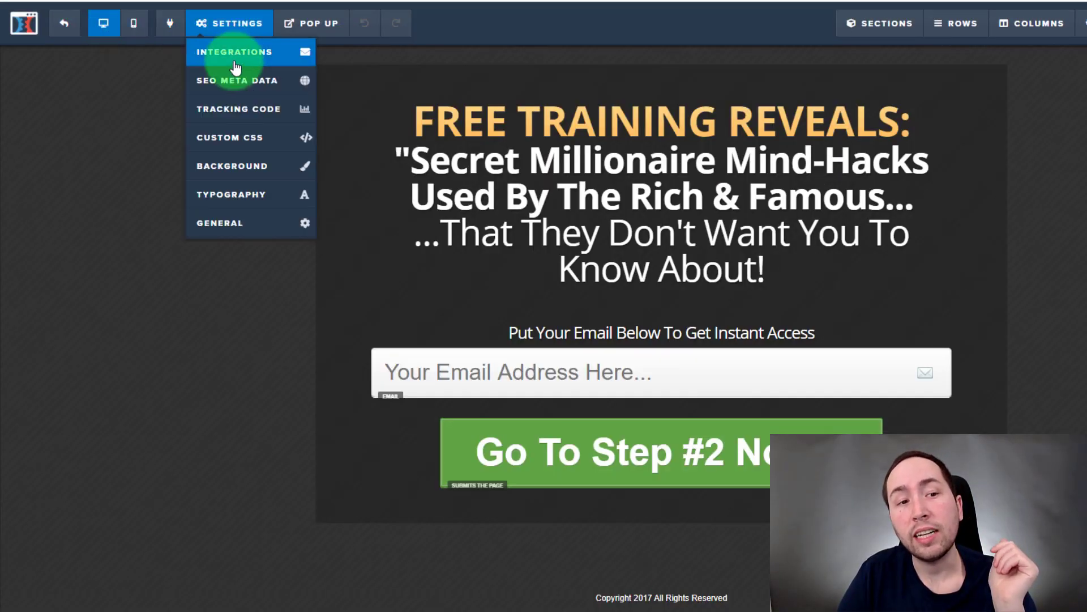
pyautogui.click(222, 52)
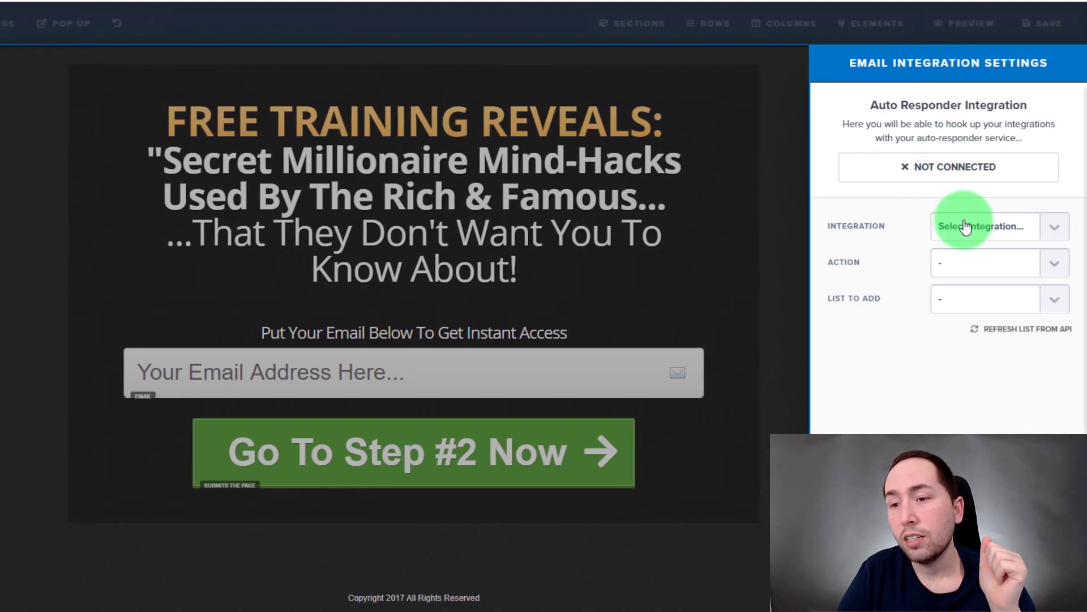
pyautogui.click(965, 226)
pyautogui.click(969, 288)
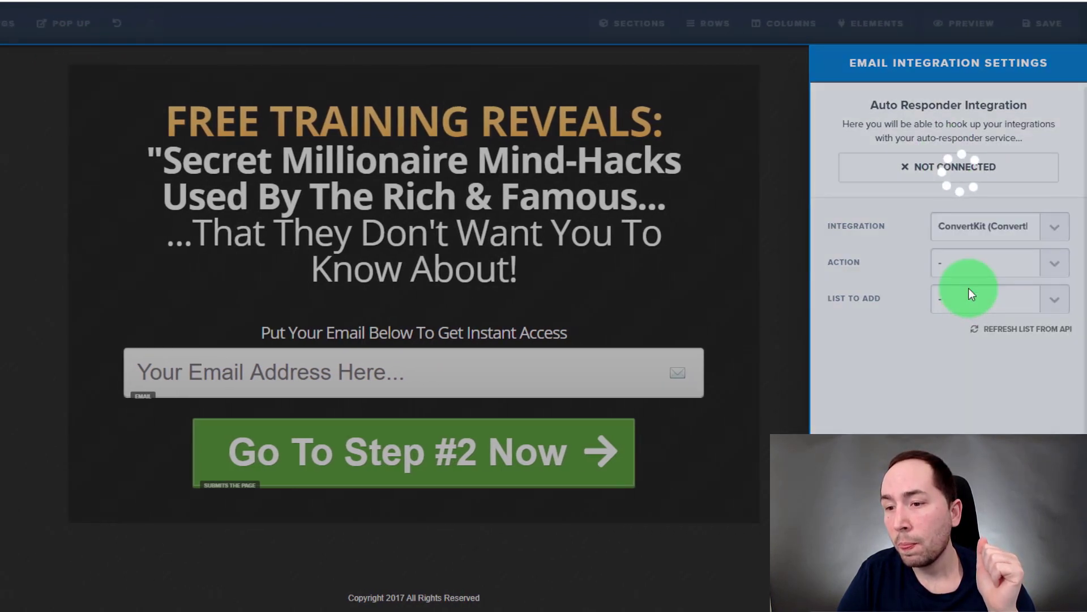
pyautogui.click(967, 263)
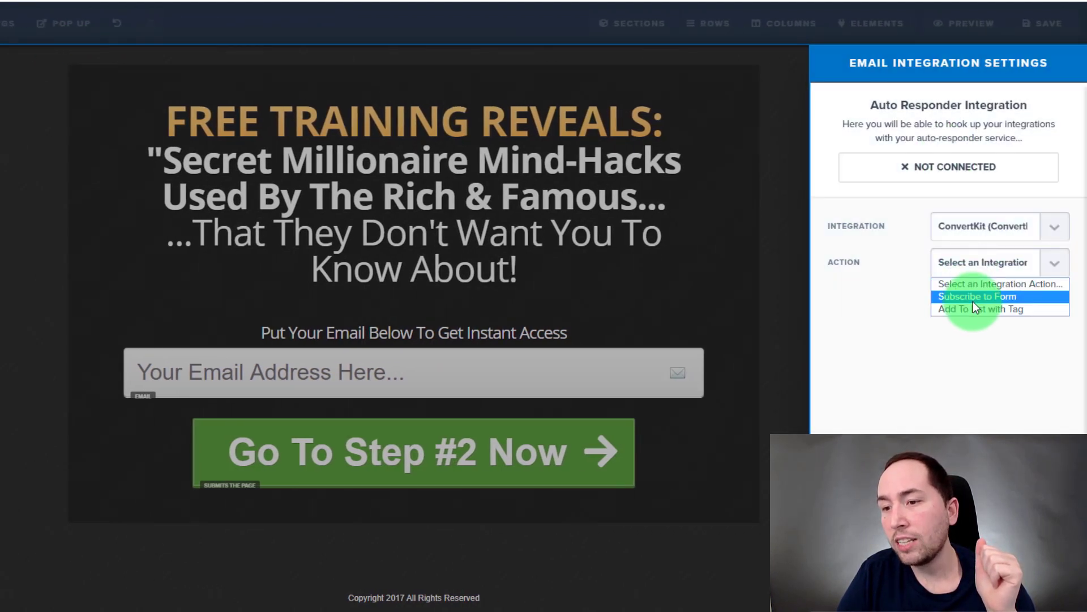
pyautogui.click(973, 302)
pyautogui.click(1037, 310)
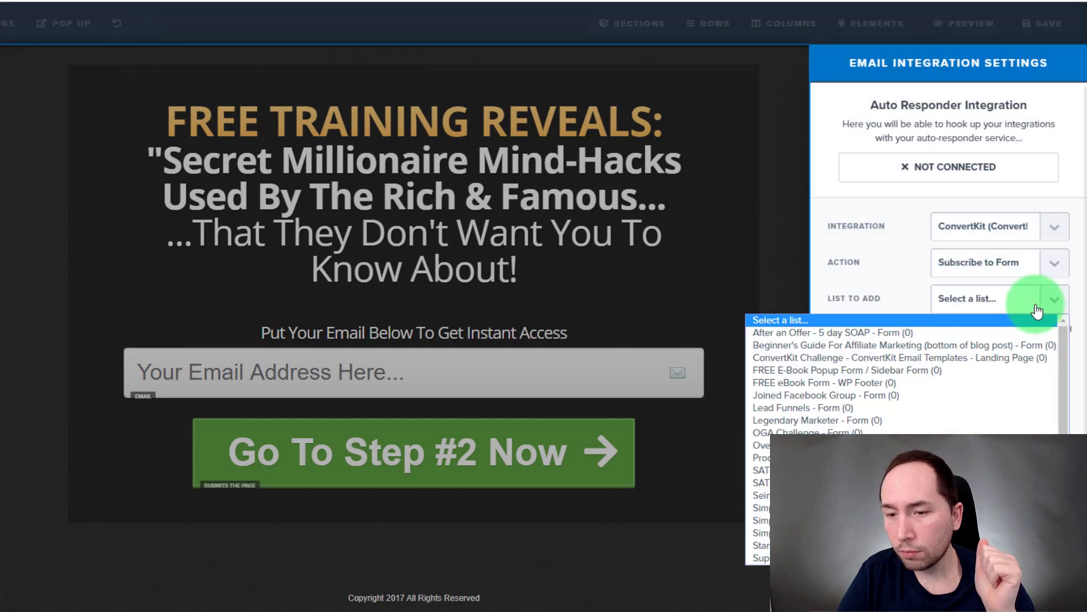
pyautogui.scroll(-2, 906, 546)
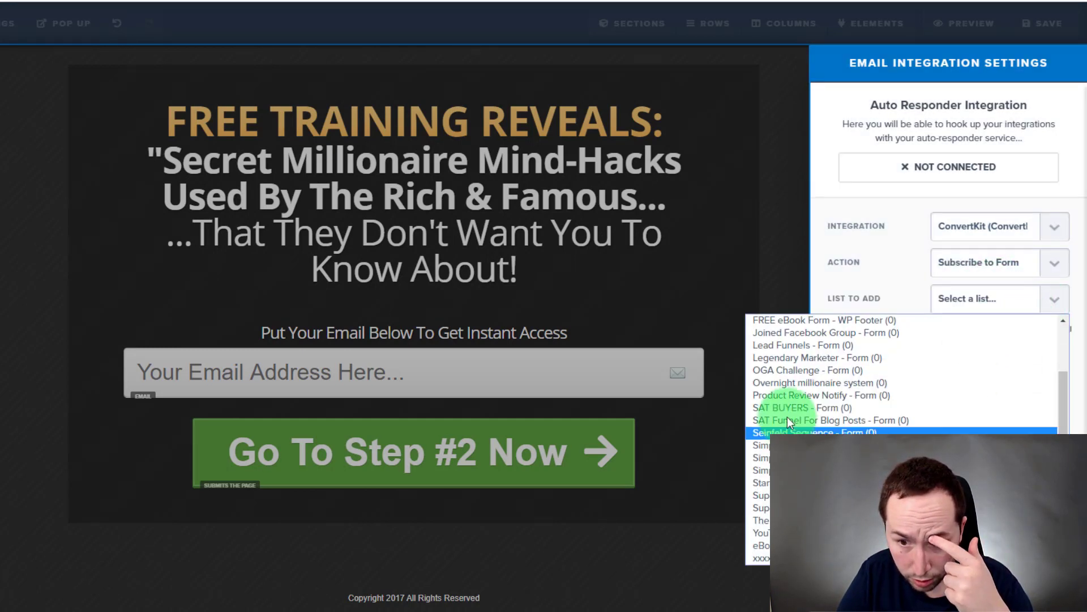
pyautogui.click(785, 384)
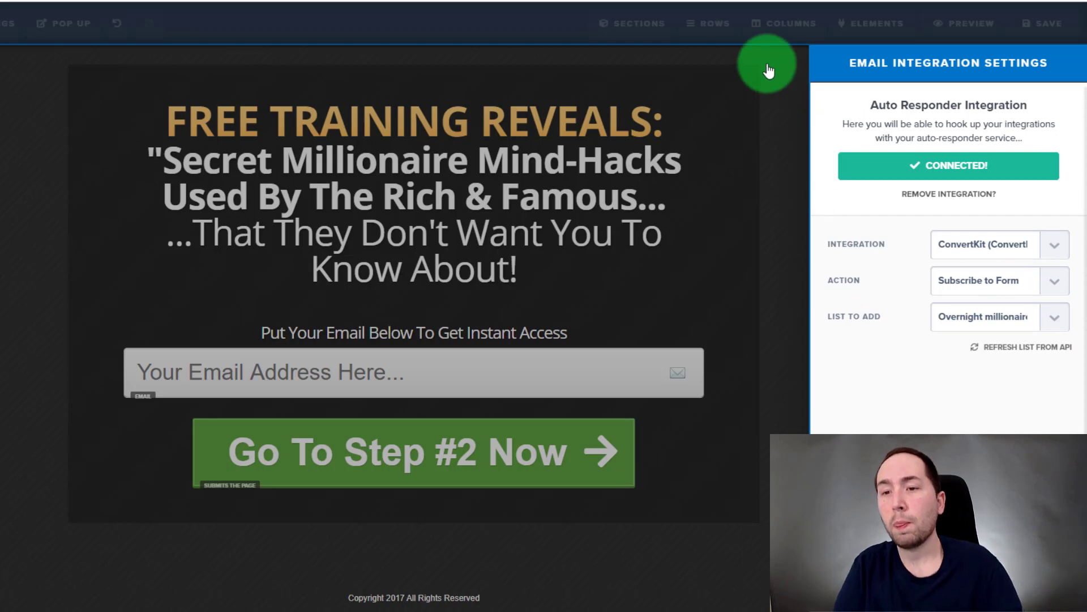
pyautogui.click(767, 121)
pyautogui.click(1036, 36)
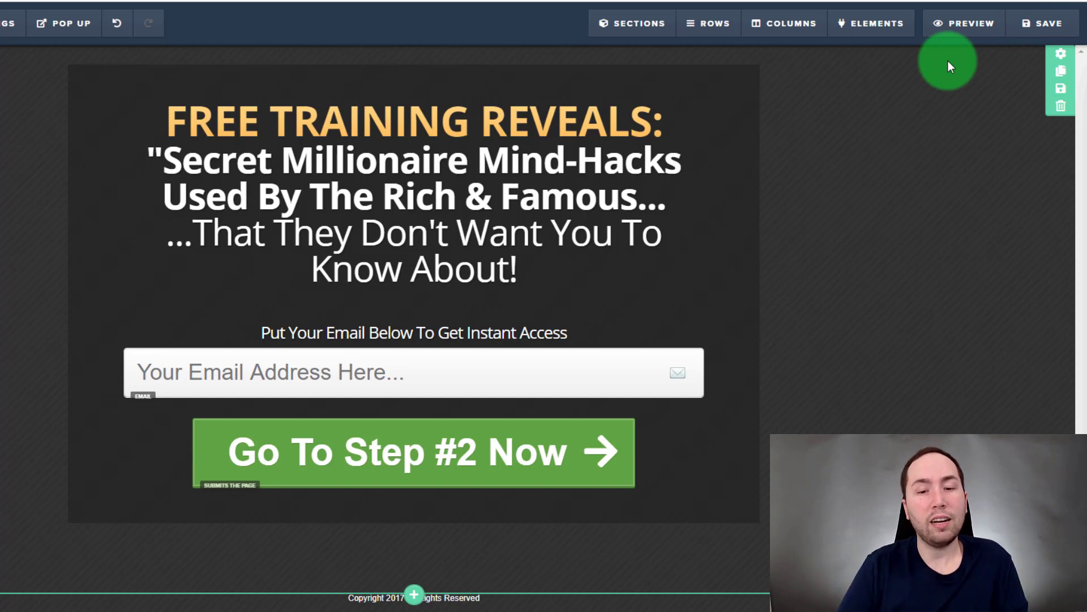
# Change the opt-in button's text to "GET INSTANT ACCESS!".
pyautogui.click(451, 483)
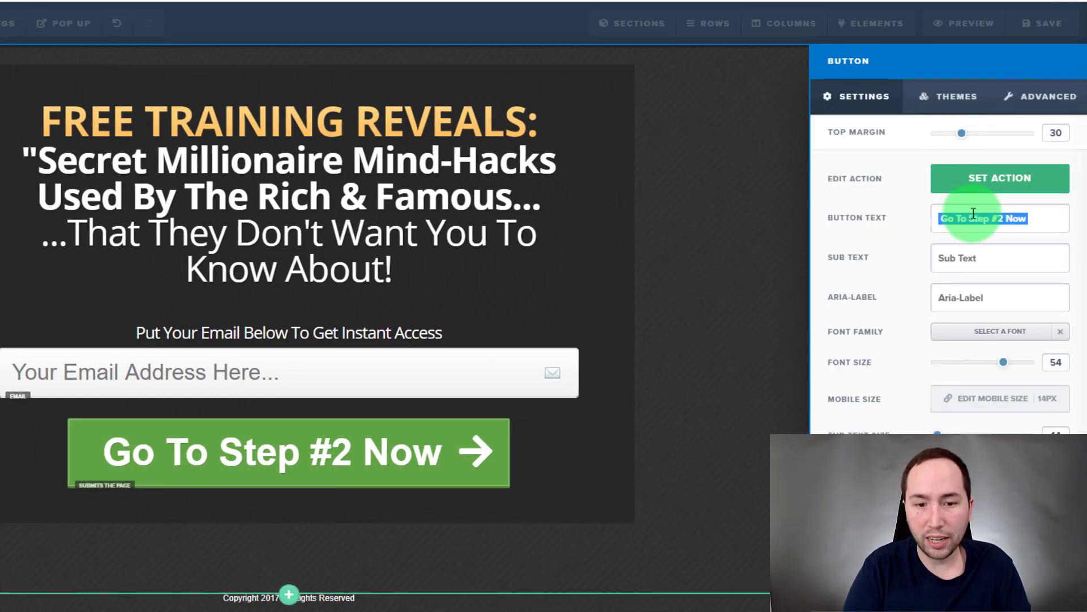
pyautogui.write('GET INSTANT ACCESS!')
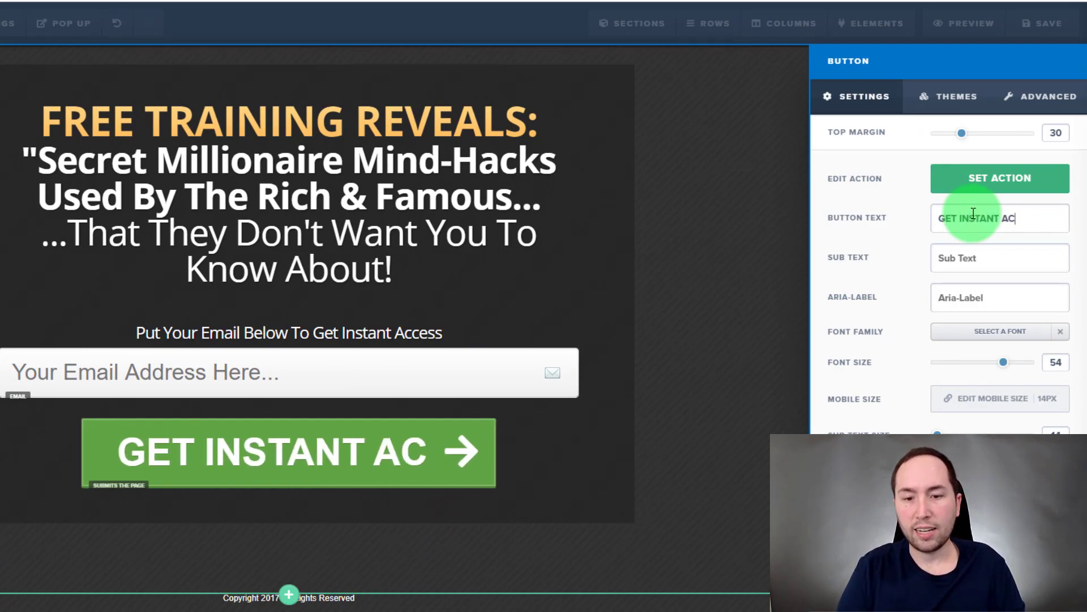
pyautogui.click(800, 285)
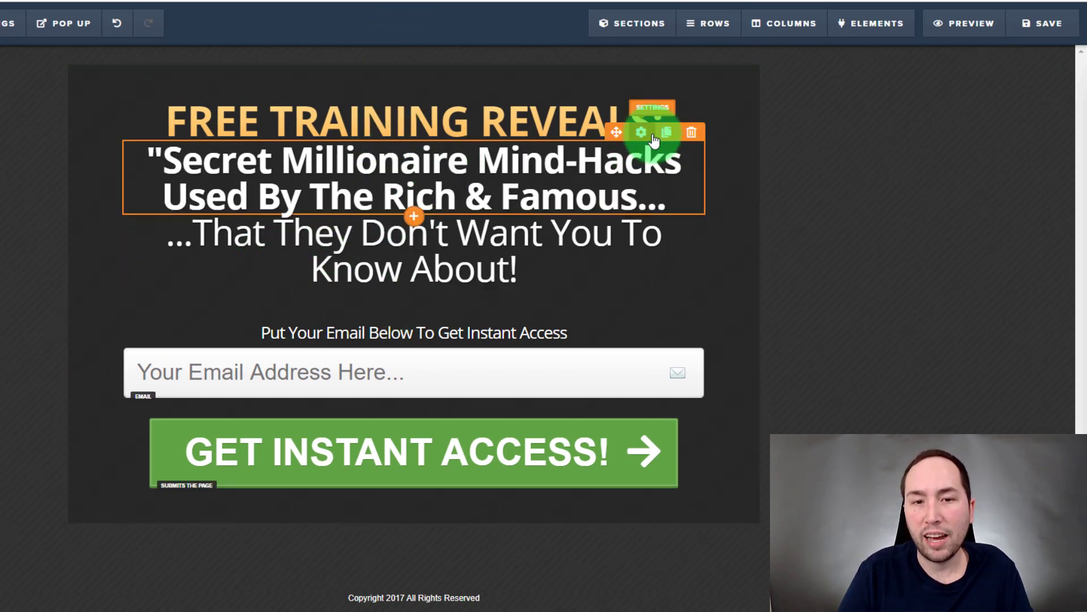
# Increase the top margin of the "Secret Millionaire Mind-Hacks" headline slightly to space it from the headline above.
pyautogui.click(653, 137)
pyautogui.moveTo(1057, 134); pyautogui.dragTo(1084, 150)
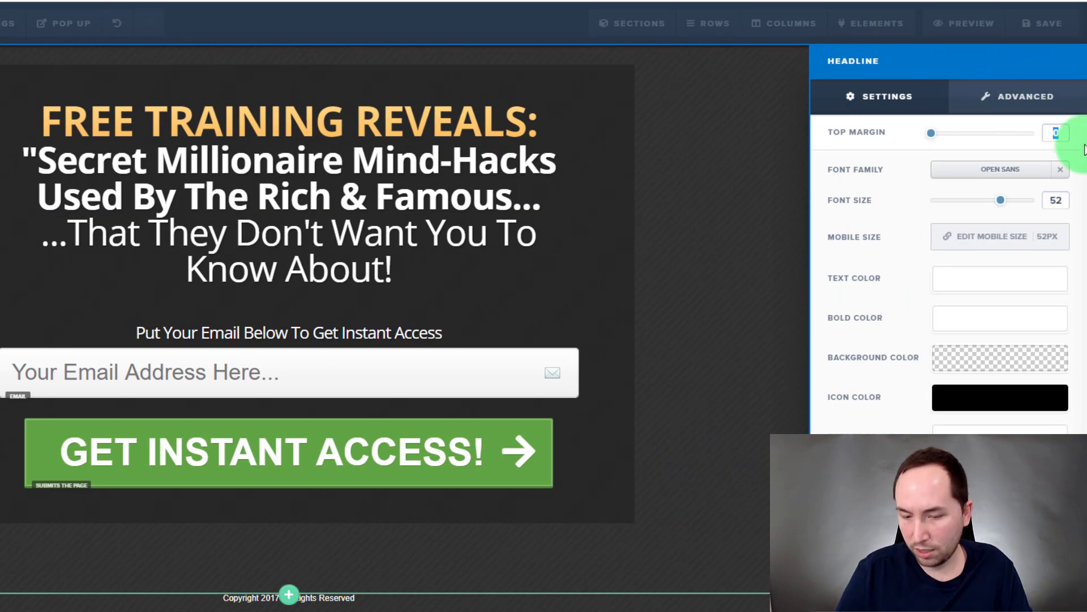
pyautogui.click(597, 340)
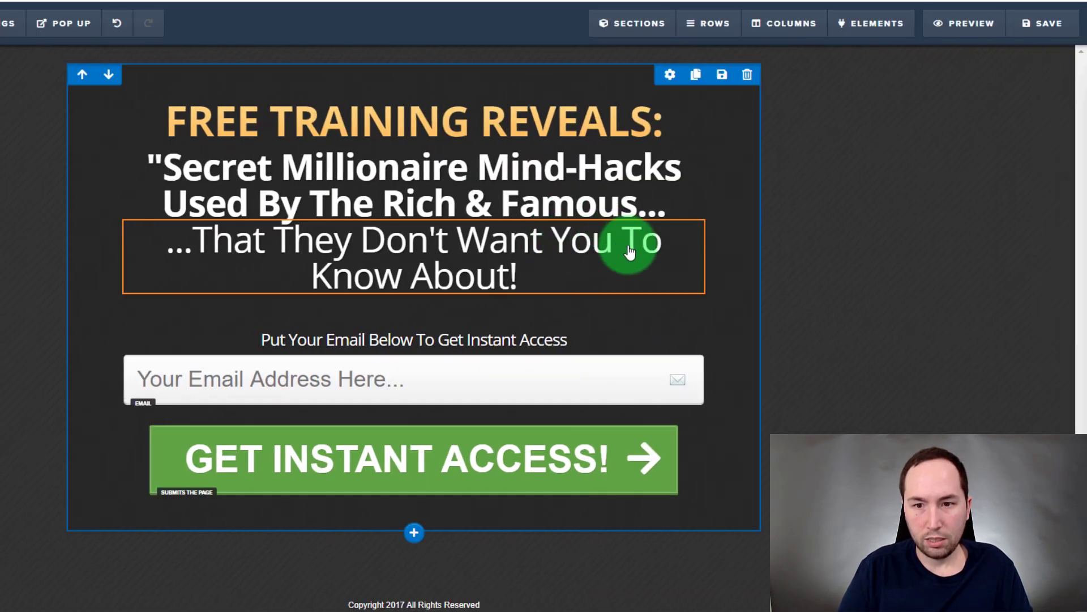
# Make the "...That They Don't Want You To Know About!" headline bold and orange, with a slightly larger top margin.
pyautogui.click(635, 209)
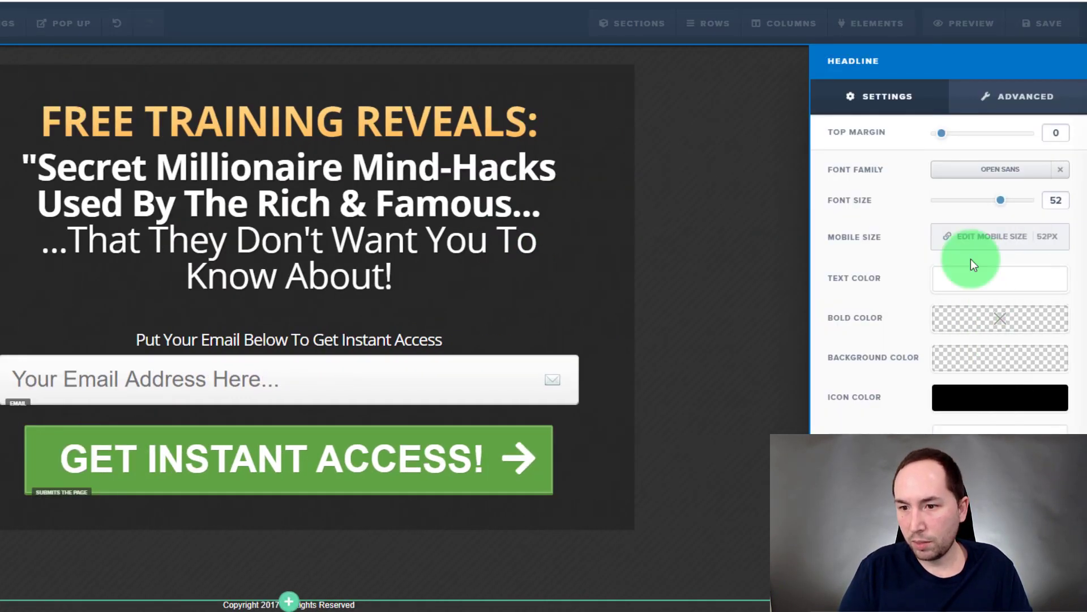
pyautogui.click(973, 305)
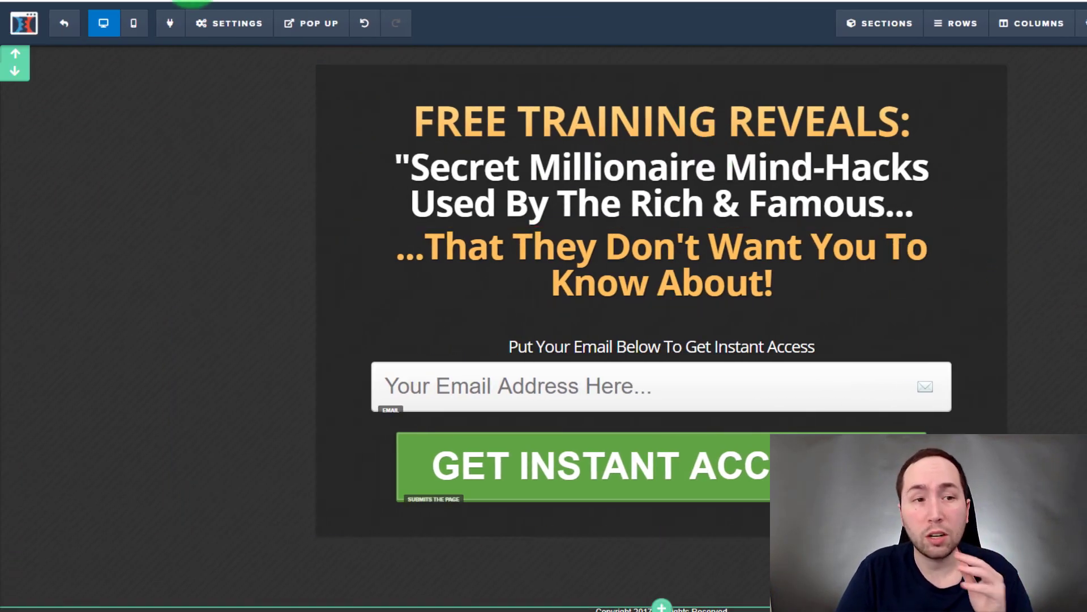
# Open the opt-in page's general settings at the On Submit Go To field.
pyautogui.moveTo(225, 39)
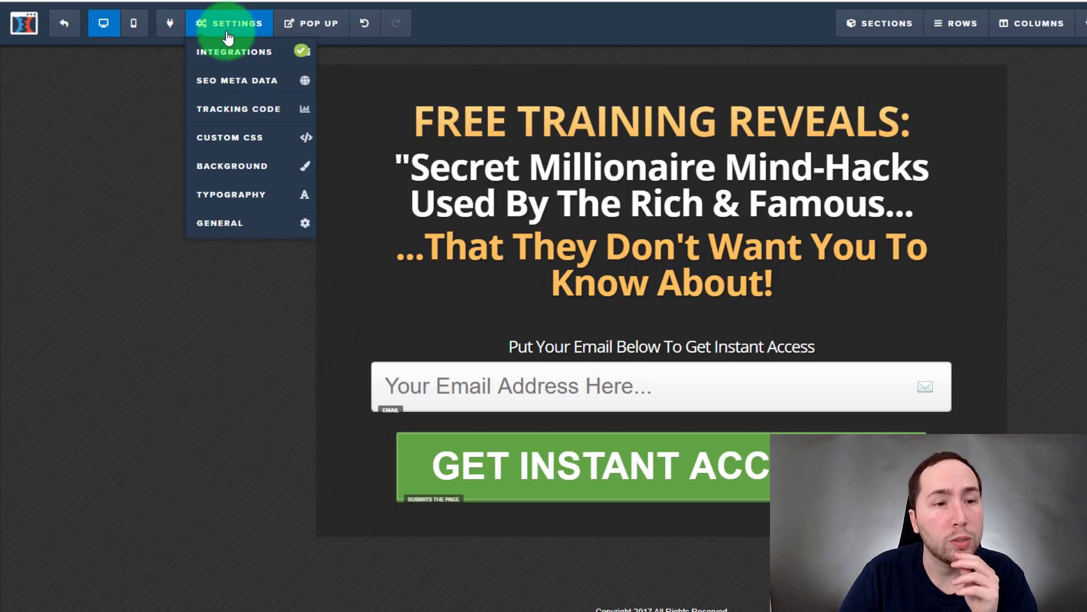
pyautogui.click(248, 224)
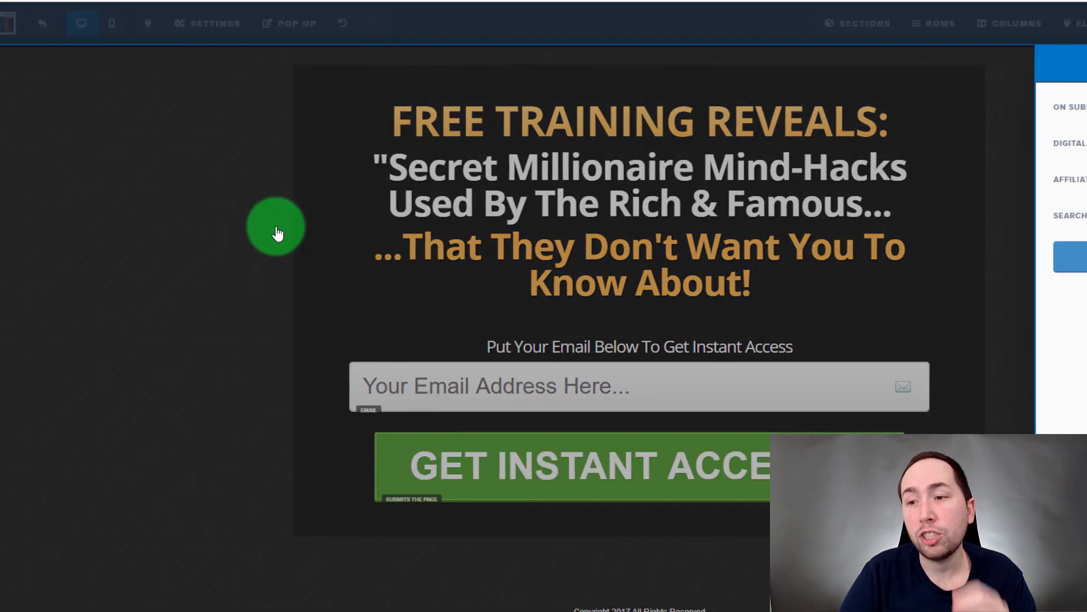
pyautogui.click(980, 117)
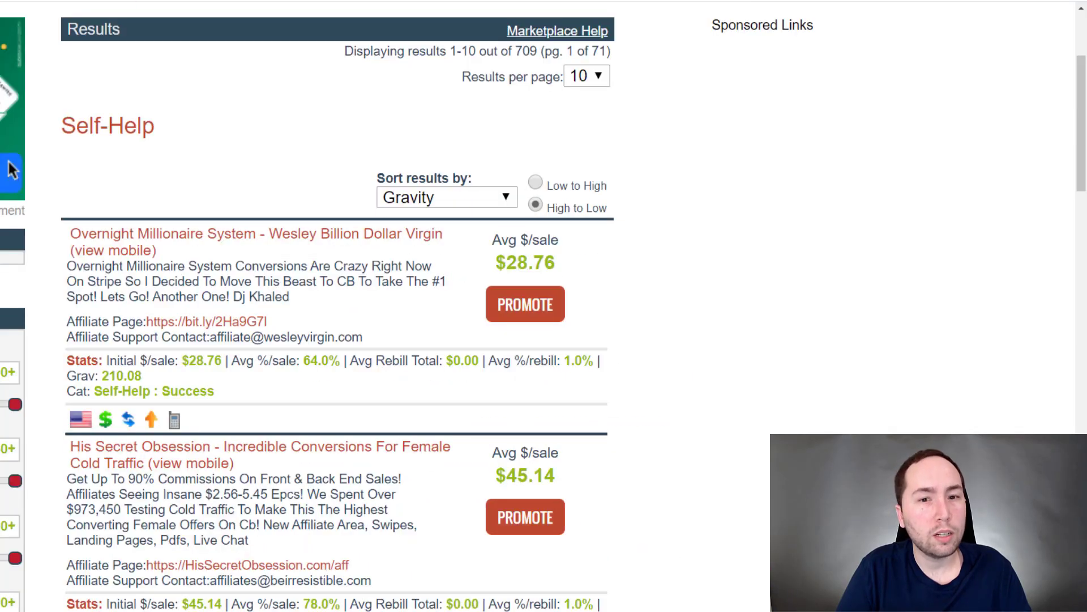
# In the ClickBank marketplace, generate a HopLink for the Overnight Millionaire System using the saved account nickname, and copy the link.
pyautogui.click(528, 304)
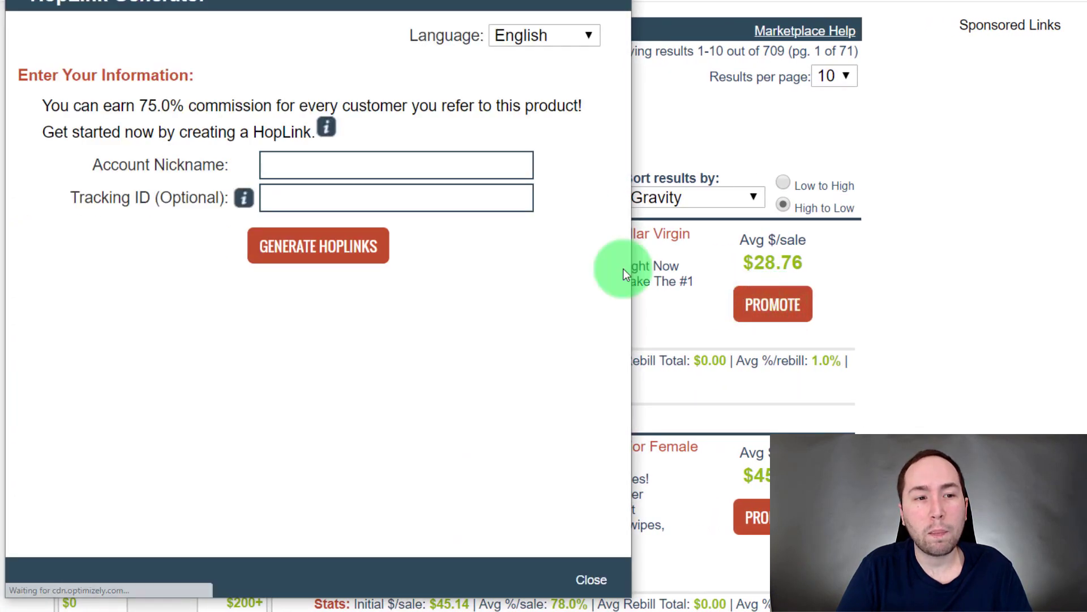
pyautogui.click(329, 172)
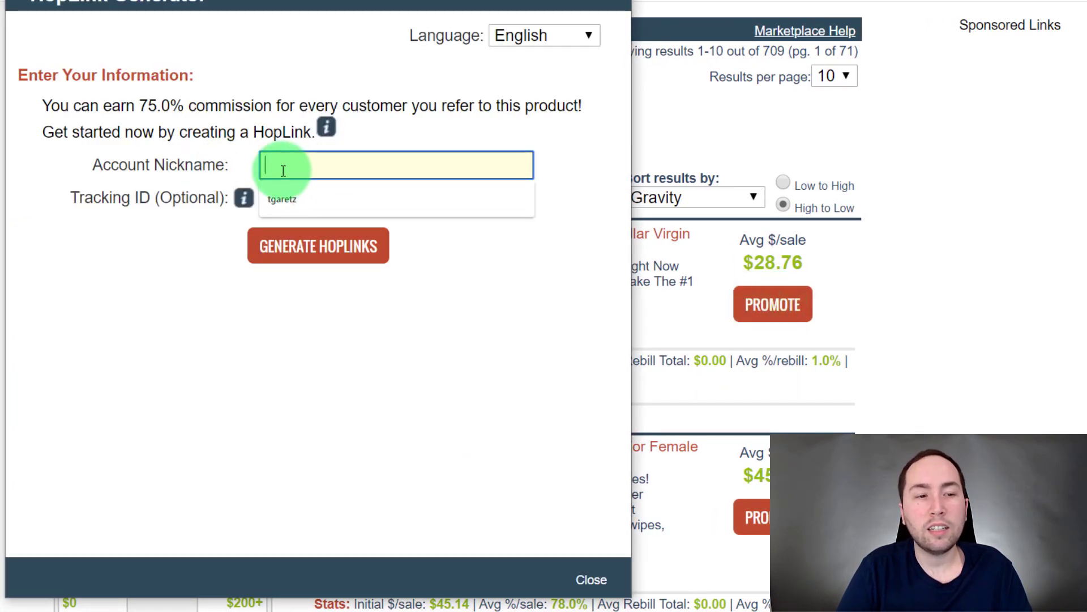
pyautogui.click(301, 205)
pyautogui.click(317, 244)
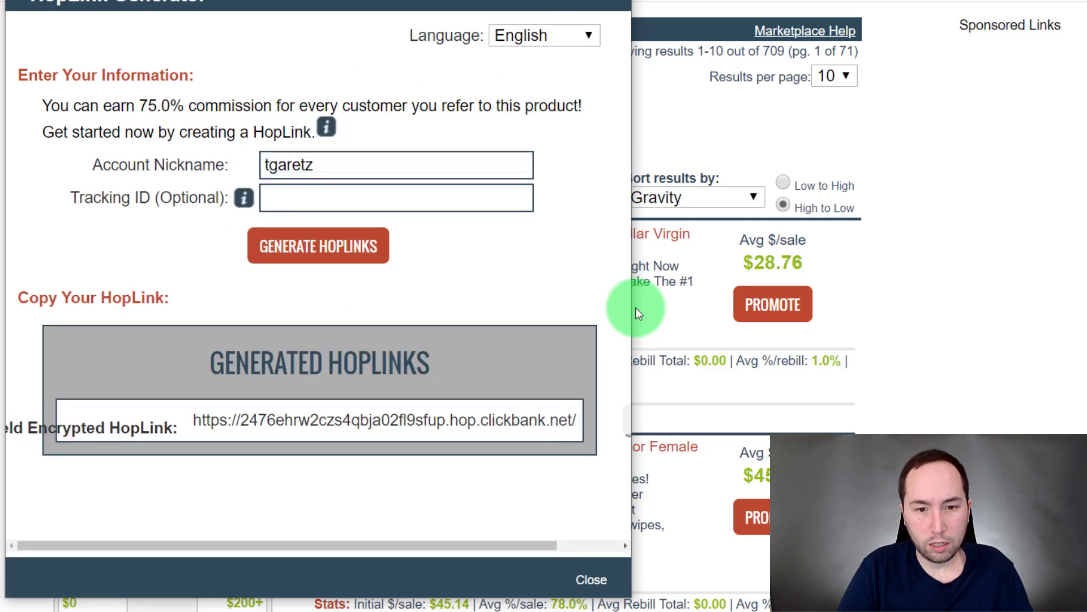
pyautogui.moveTo(633, 280); pyautogui.dragTo(837, 269)
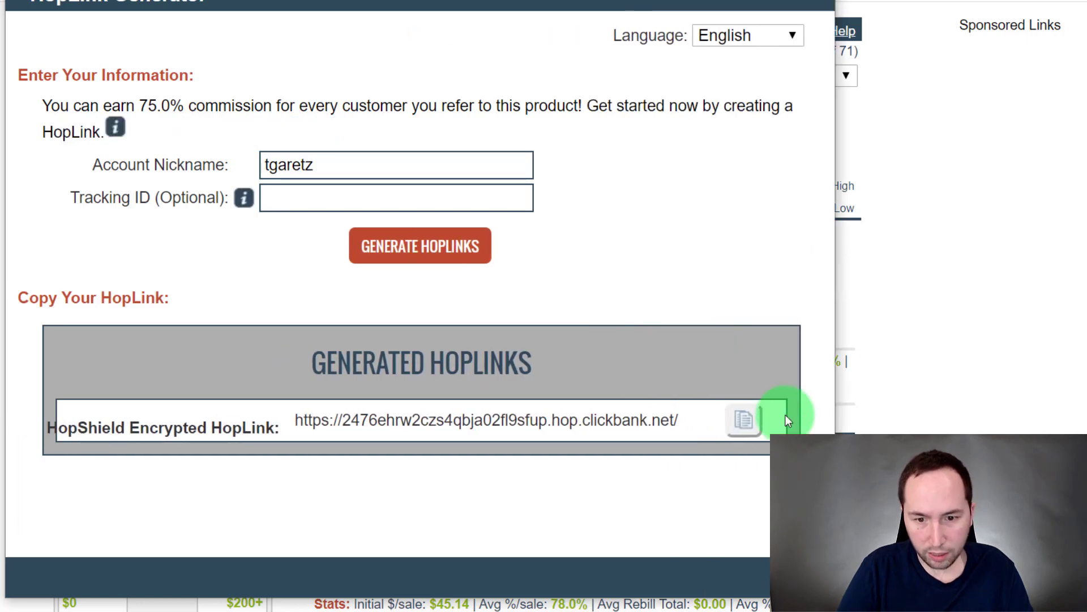
pyautogui.click(742, 420)
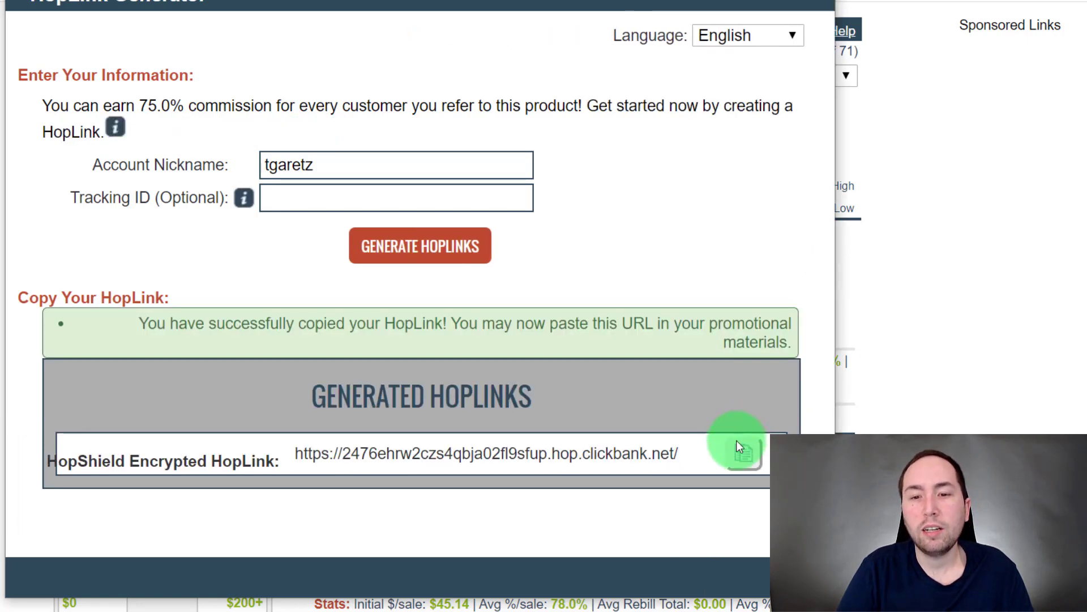
# Back in ClickFunnels, set the opt-in page's On Submit Go To address to the copied ClickBank HopLink.
pyautogui.click(1050, 154)
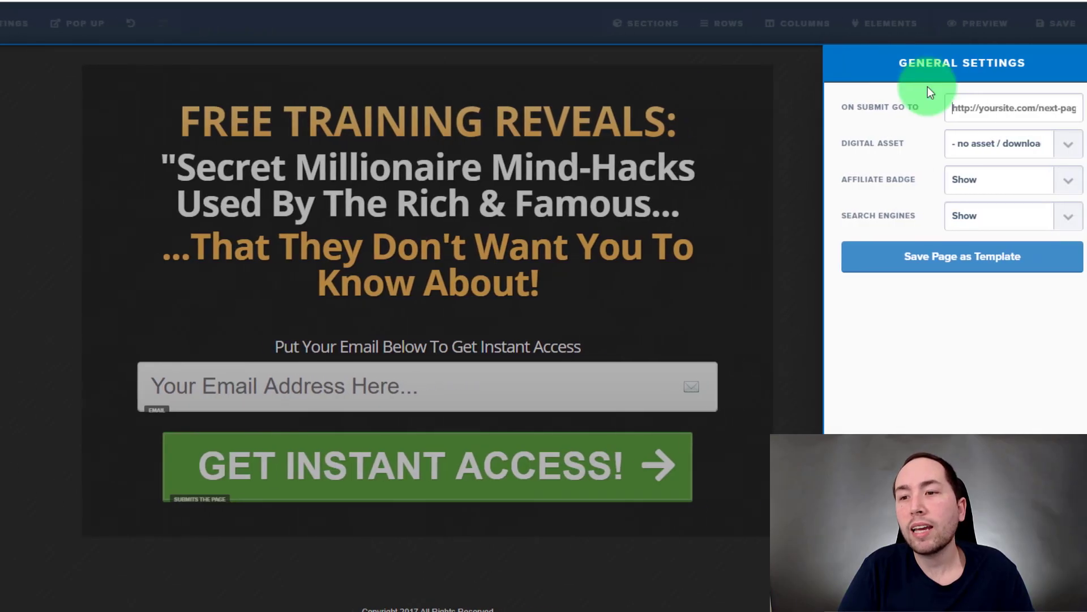
pyautogui.click(934, 108)
pyautogui.hotkey('ctrl', 'a')
pyautogui.hotkey('ctrl', 'v')
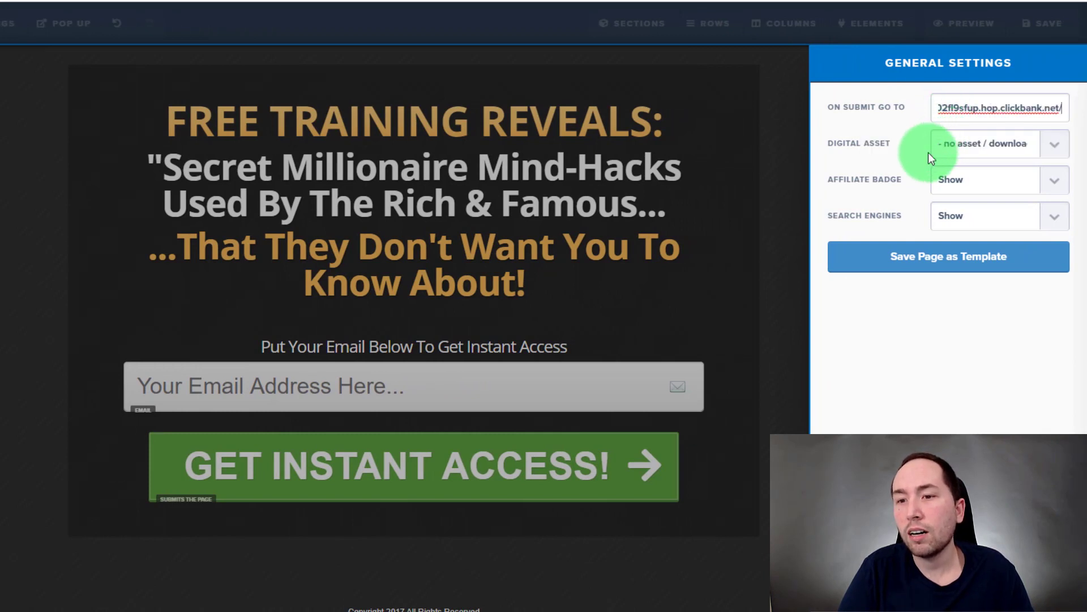
pyautogui.click(748, 106)
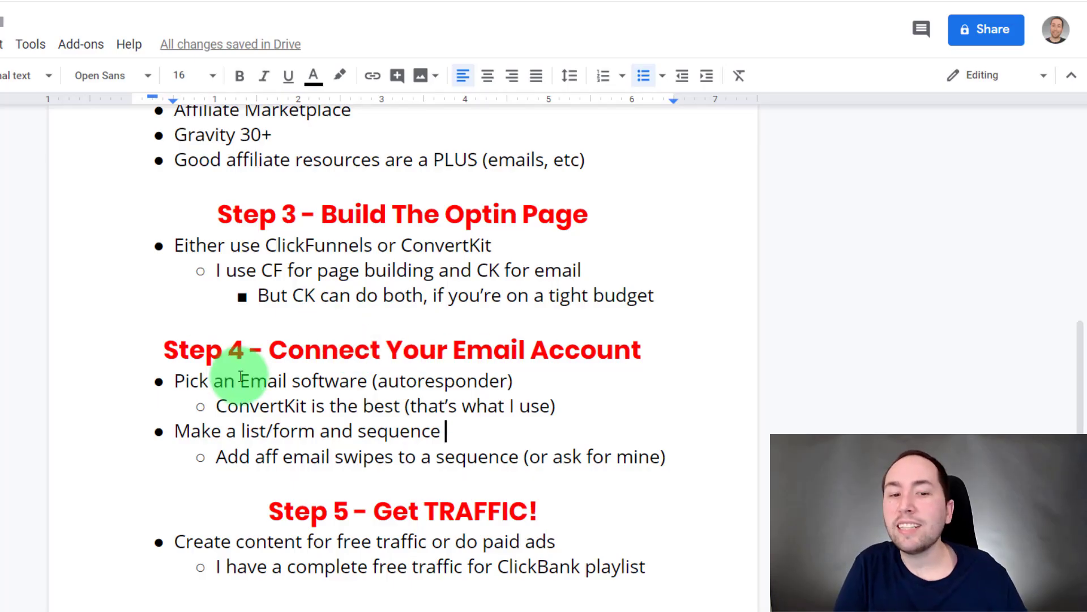
pyautogui.moveTo(165, 347); pyautogui.dragTo(274, 348)
pyautogui.click(315, 347)
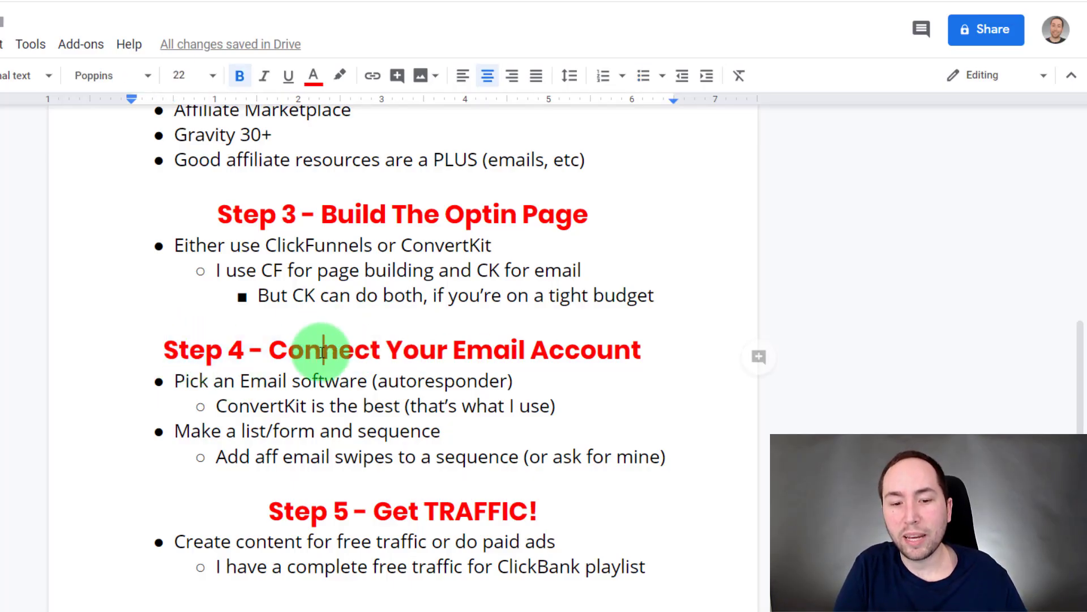
pyautogui.scroll(-1, 408, 430)
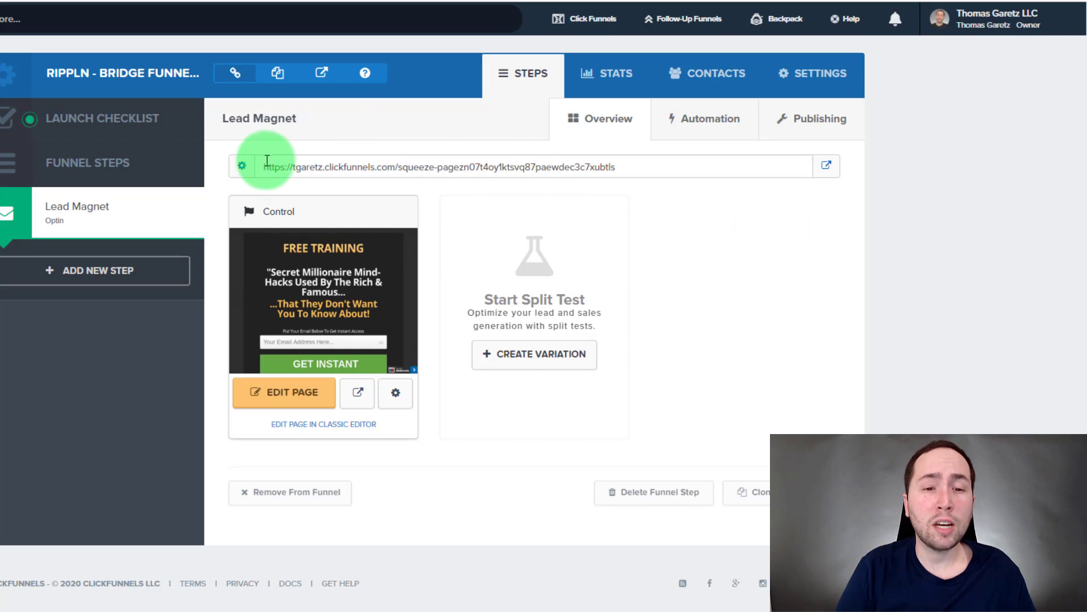
# In ClickFunnels, open the live opt-in page from the Lead Magnet step's URL.
pyautogui.moveTo(264, 168); pyautogui.dragTo(709, 182)
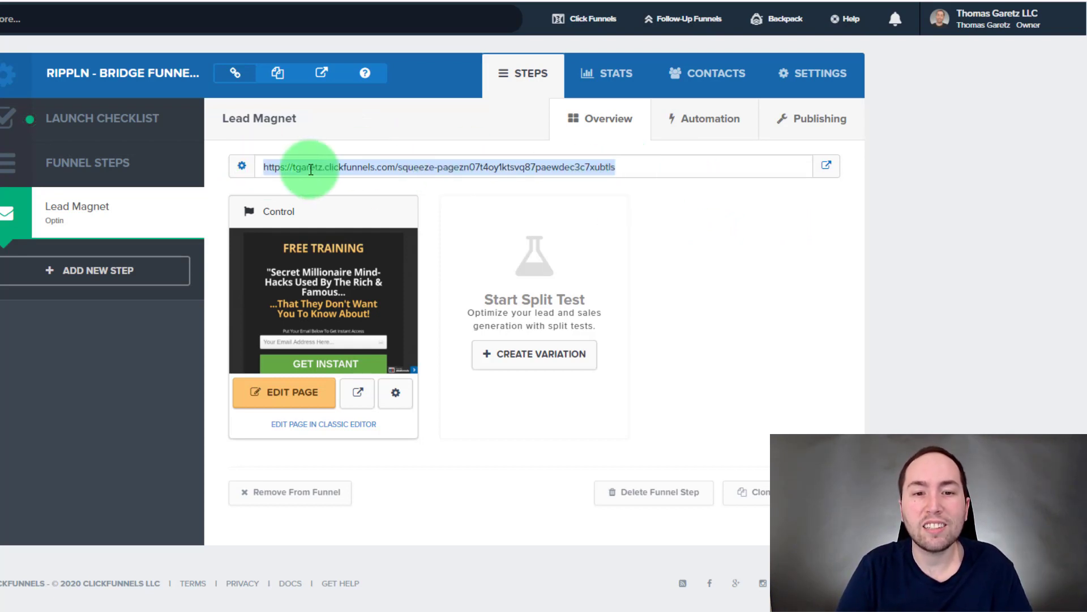
pyautogui.click(328, 168)
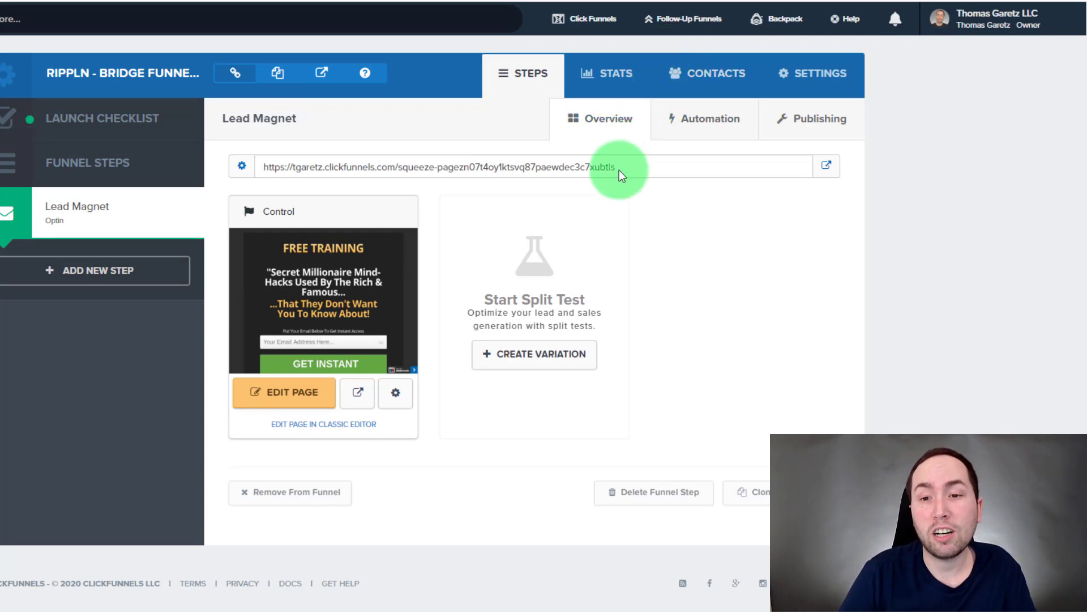
pyautogui.moveTo(621, 175); pyautogui.dragTo(735, 168)
pyautogui.click(243, 173)
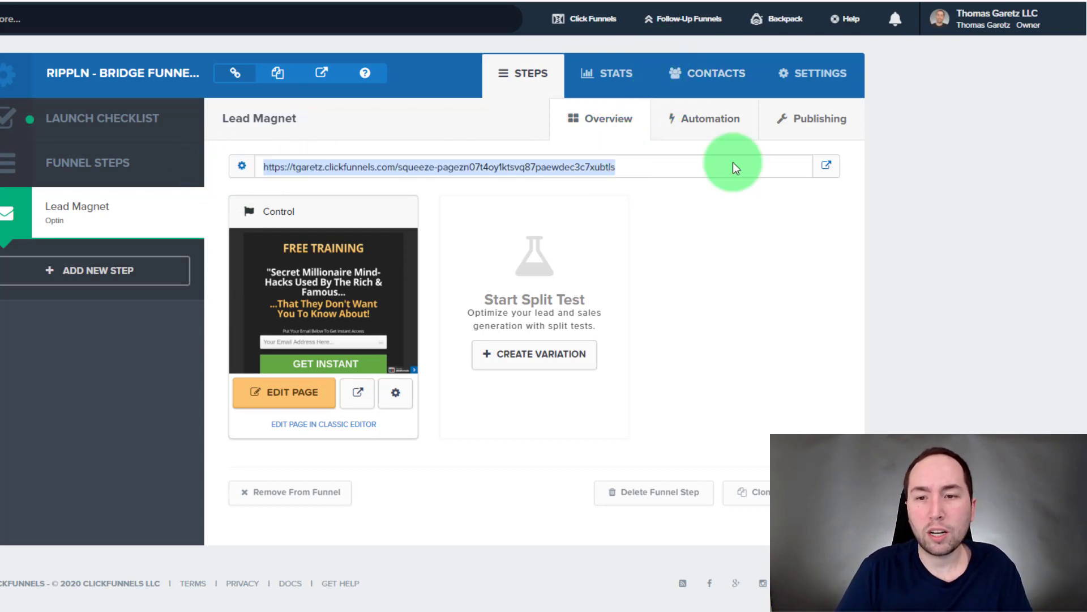
pyautogui.click(827, 166)
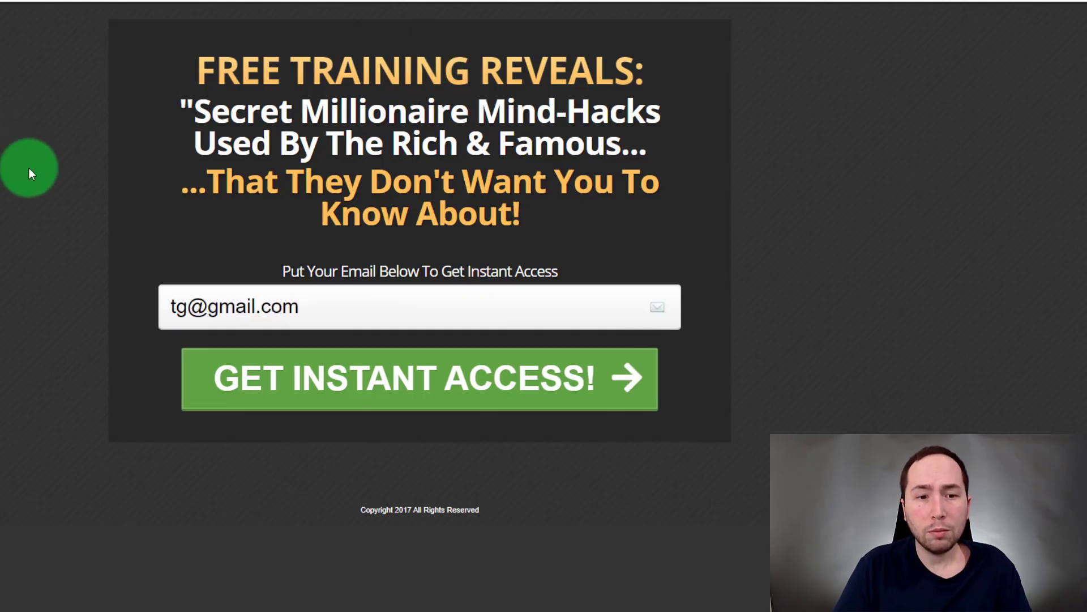
# Submit a test opt-in with an email address, and dismiss the pop-up on the sales page it leads to.
pyautogui.click(193, 307)
pyautogui.write('mktg321')
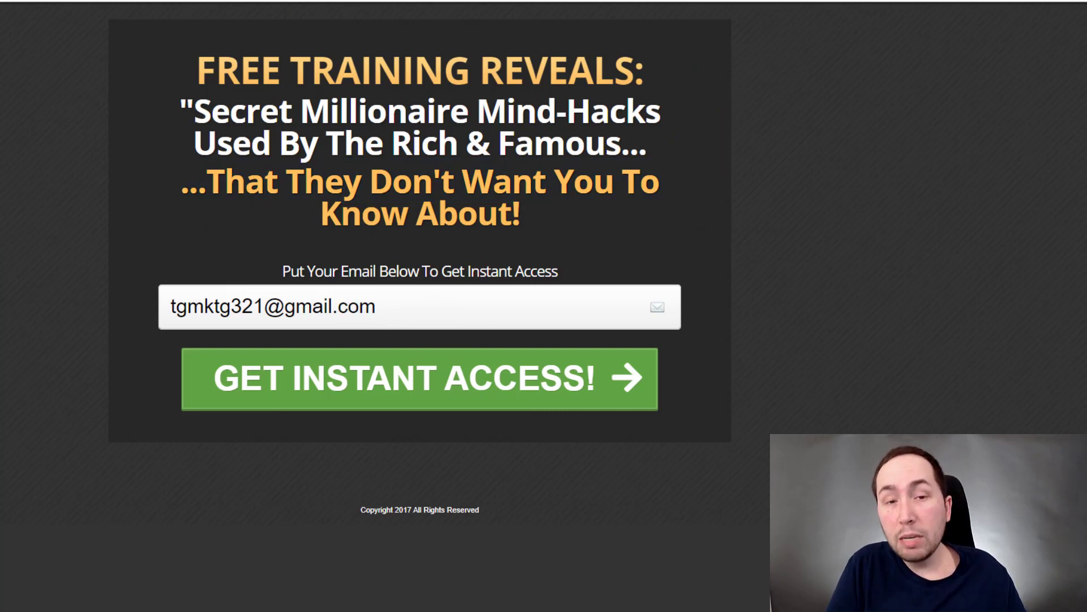
pyautogui.click(535, 378)
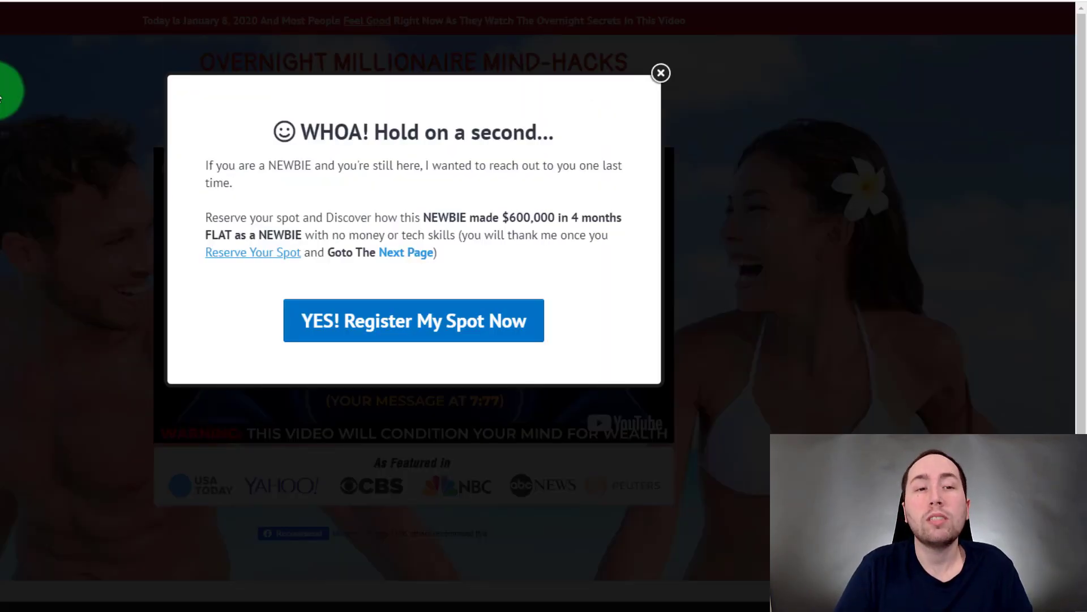
pyautogui.click(1, 97)
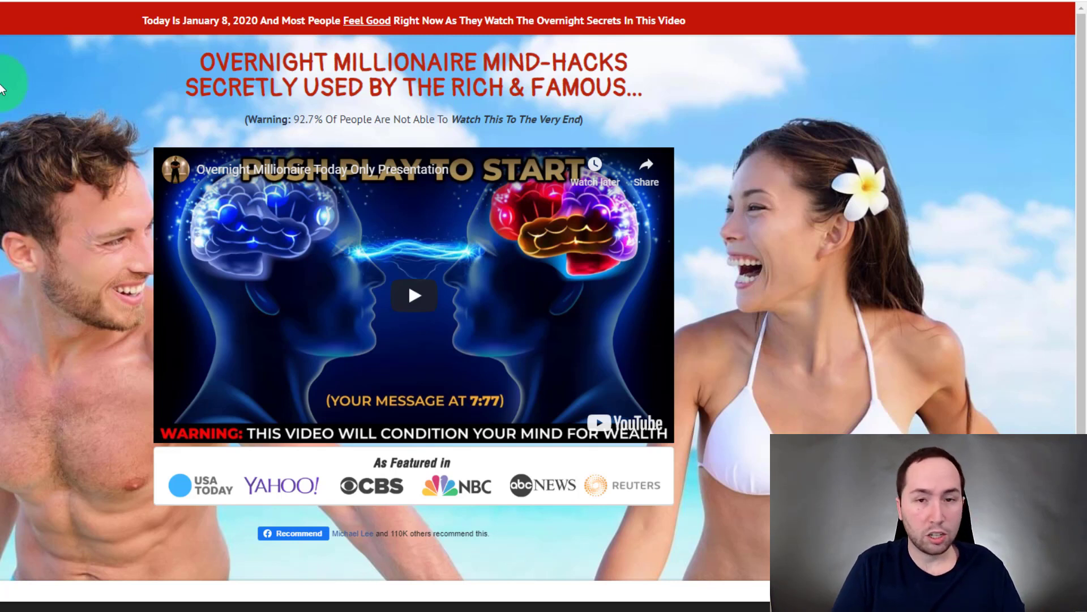
# In ConvertKit, set the "text overnight millionaire" sequence email to send immediately, and save the sequence.
pyautogui.click(576, 102)
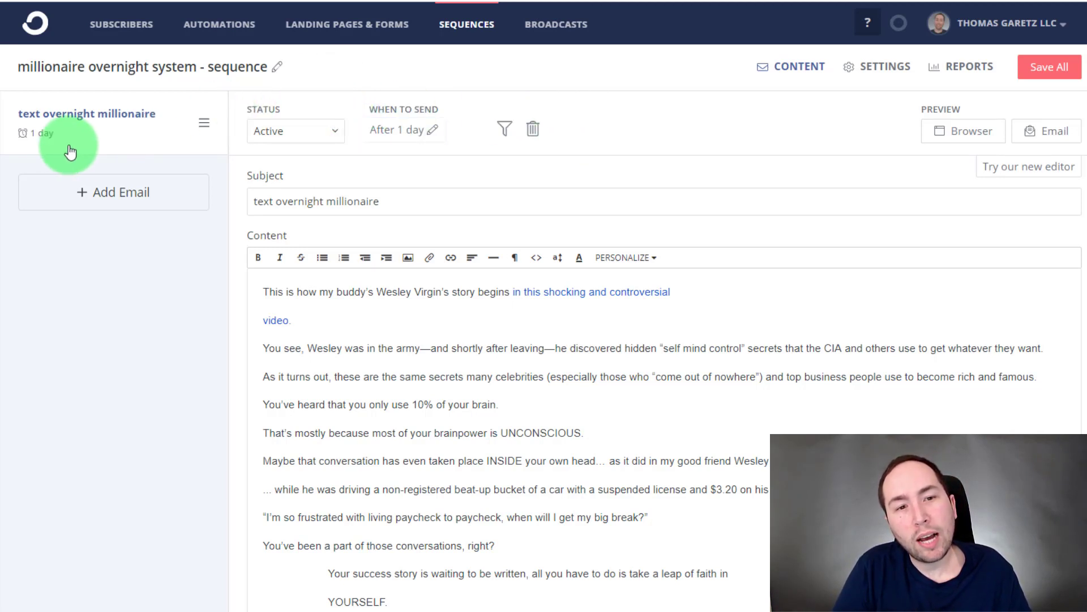
pyautogui.click(432, 129)
pyautogui.click(380, 169)
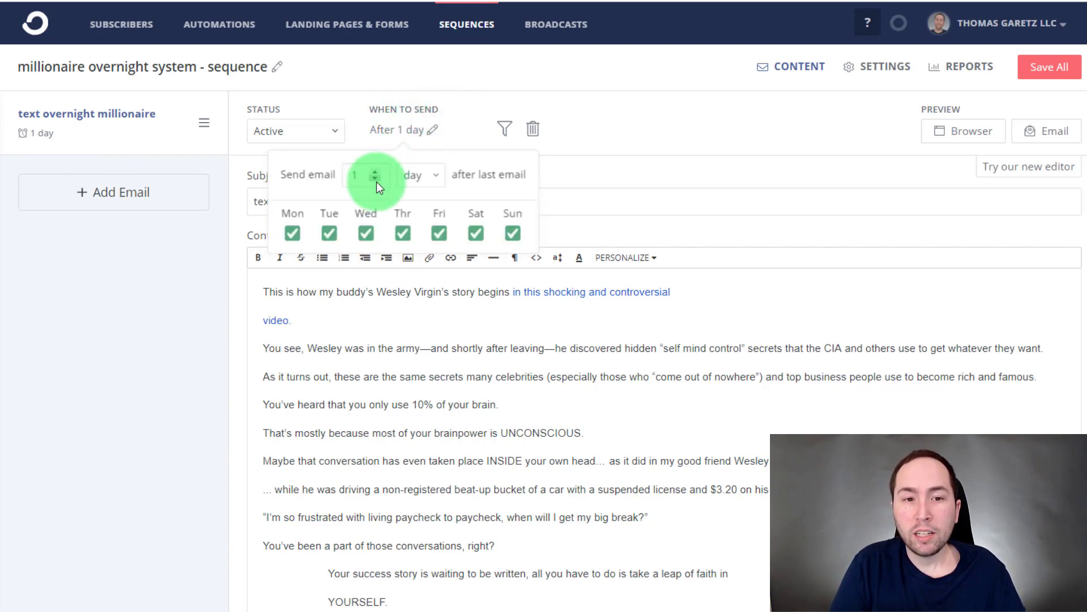
pyautogui.click(375, 180)
pyautogui.click(424, 144)
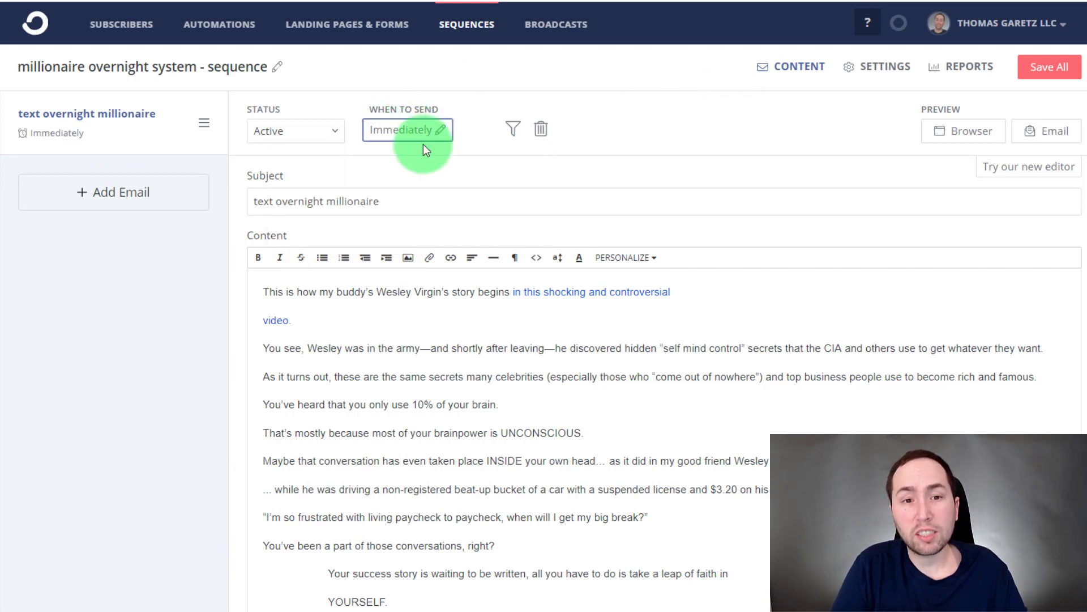
pyautogui.click(1065, 67)
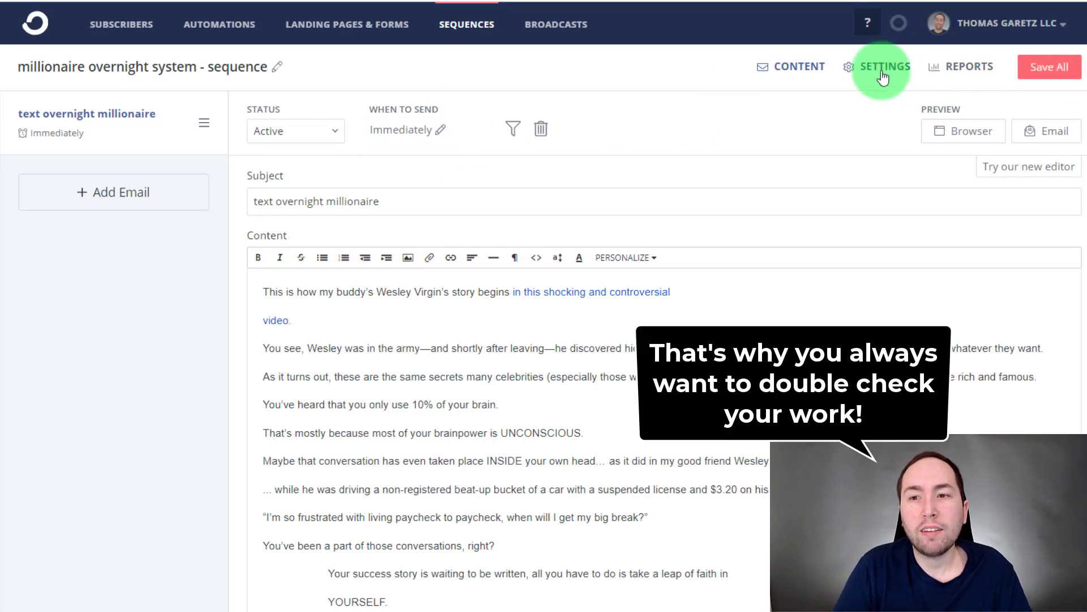
# Open the sequence's reports and check its subscribers for the test opt-in.
pyautogui.click(944, 69)
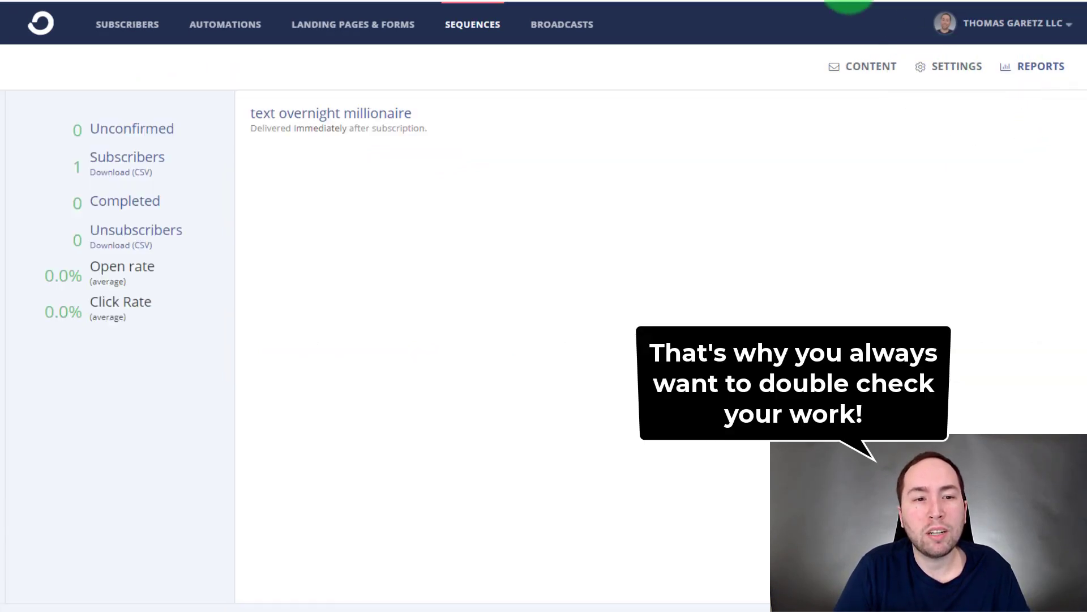
pyautogui.click(122, 165)
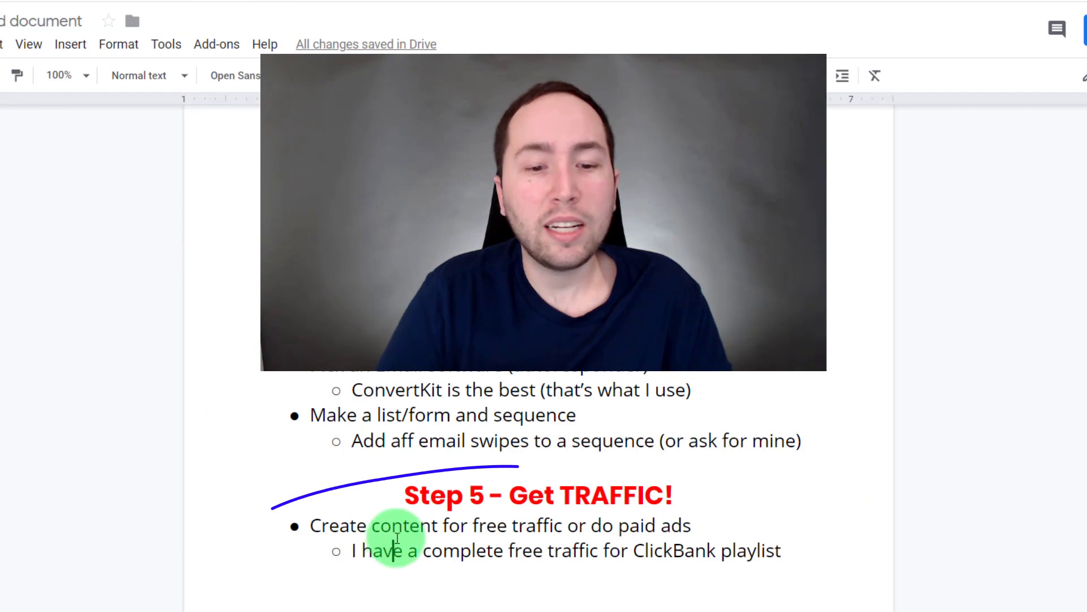
pyautogui.moveTo(426, 487); pyautogui.dragTo(719, 485)
pyautogui.click(562, 503)
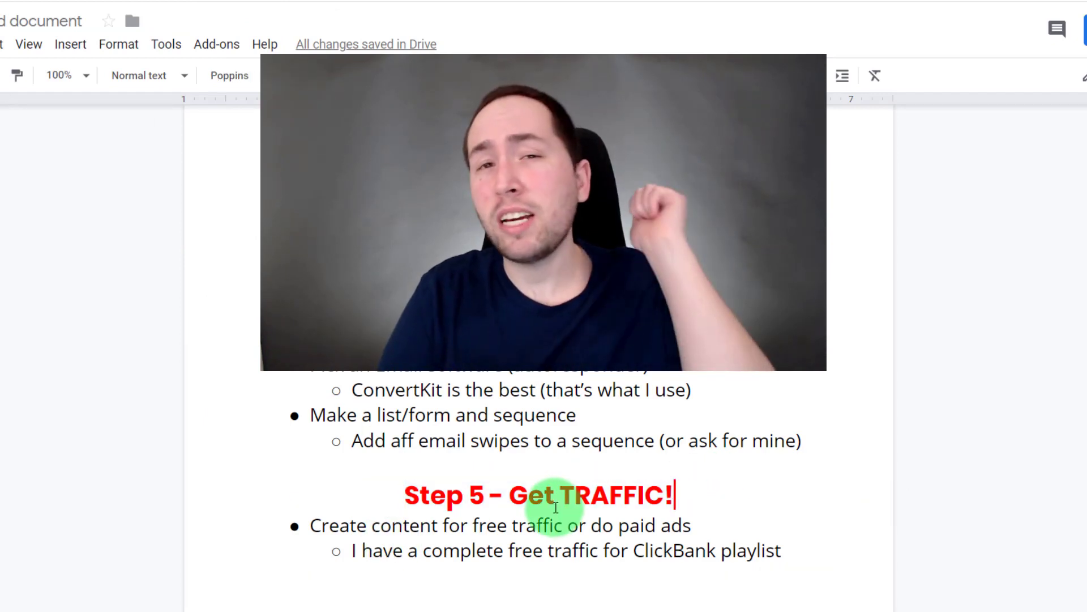